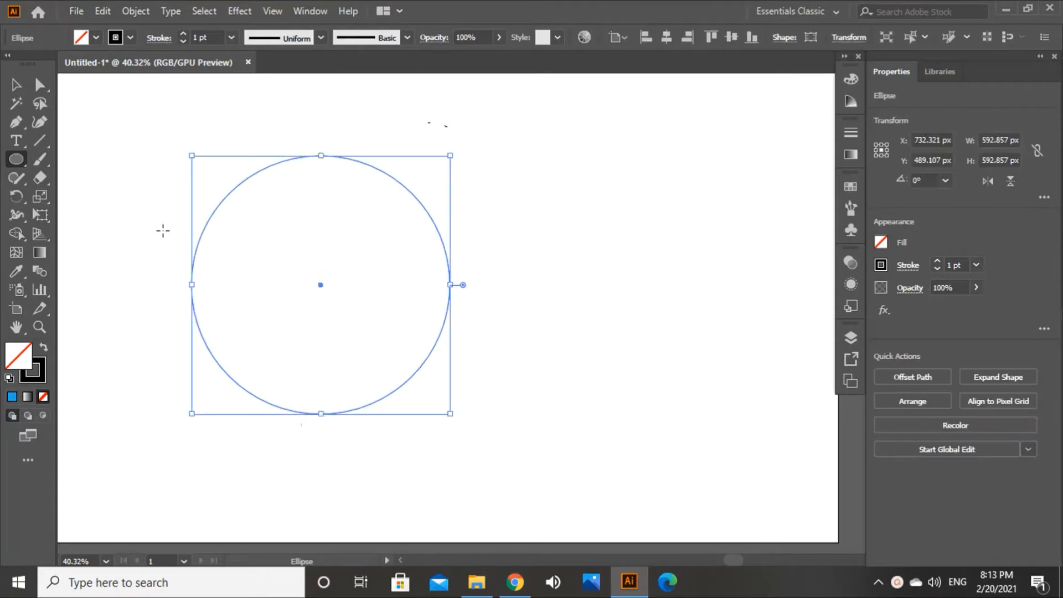
Draw a smaller circle about 279 px in diameter, concentric with the existing large circle.
{"action": "left_click", "coordinate": [16, 85]}
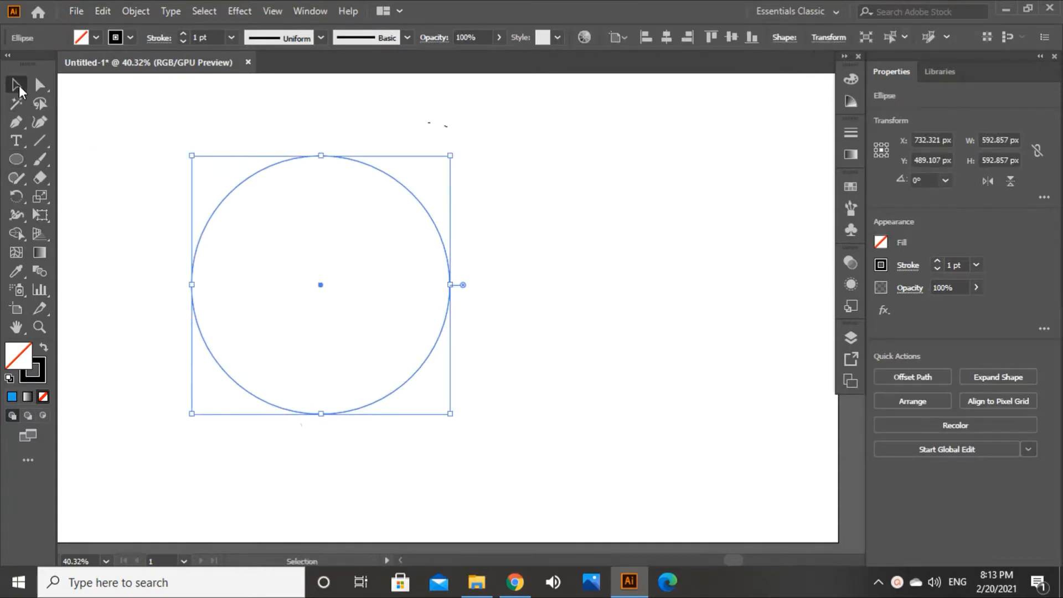
{"action": "left_click", "coordinate": [109, 192]}
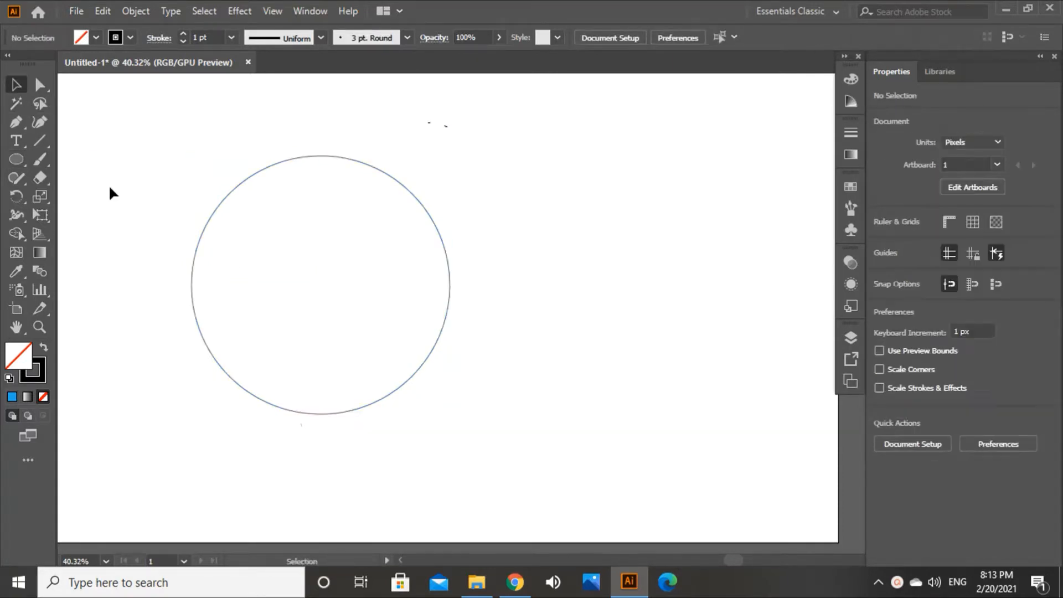
{"action": "left_click", "coordinate": [22, 164]}
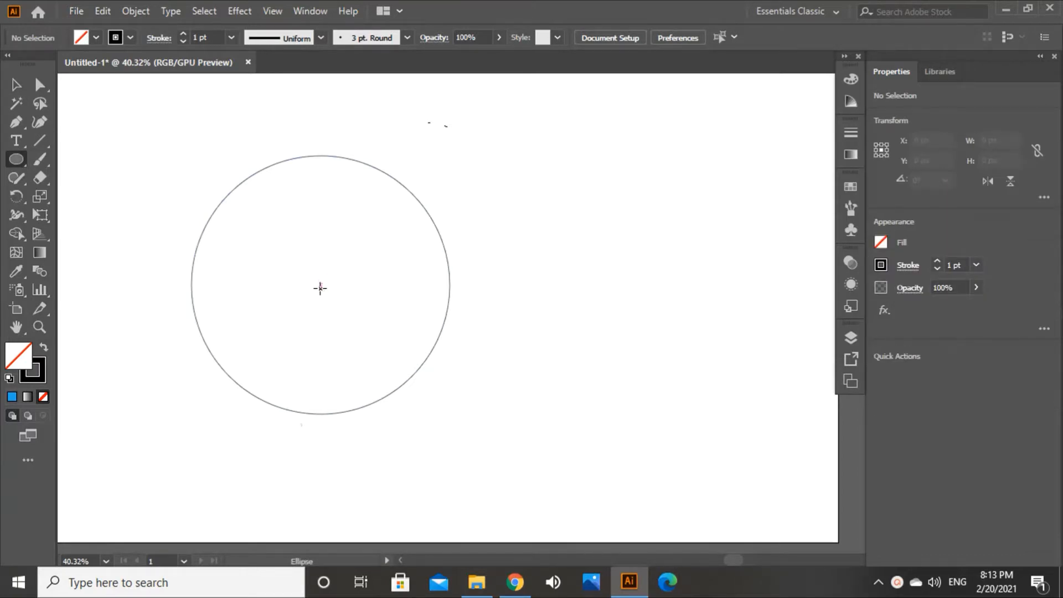
{"action": "left_click_drag", "start_coordinate": [320, 286], "coordinate": [368, 346]}
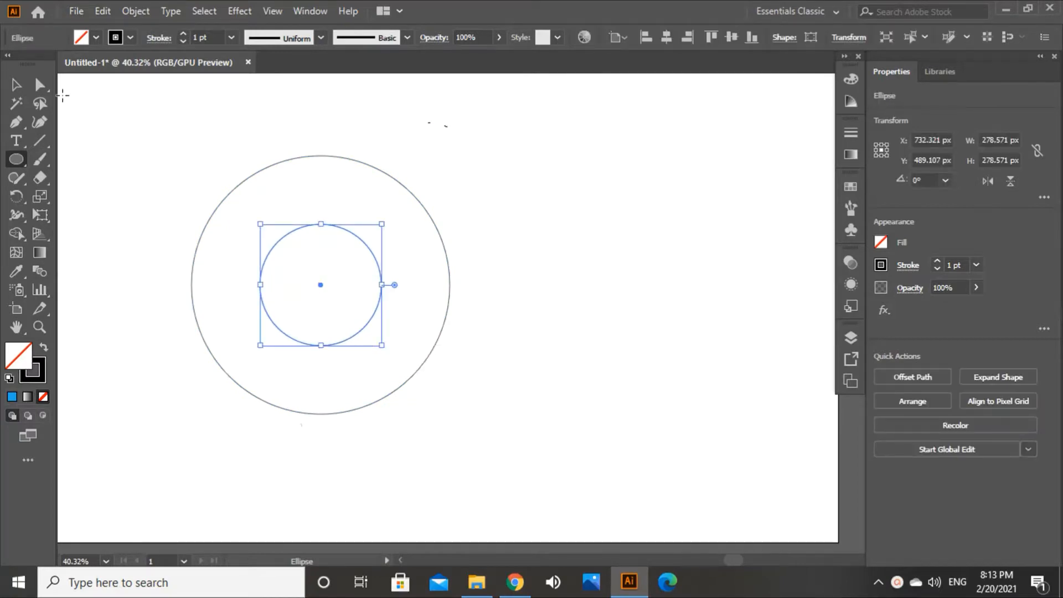
{"action": "left_click", "coordinate": [16, 84]}
{"action": "left_click", "coordinate": [127, 150]}
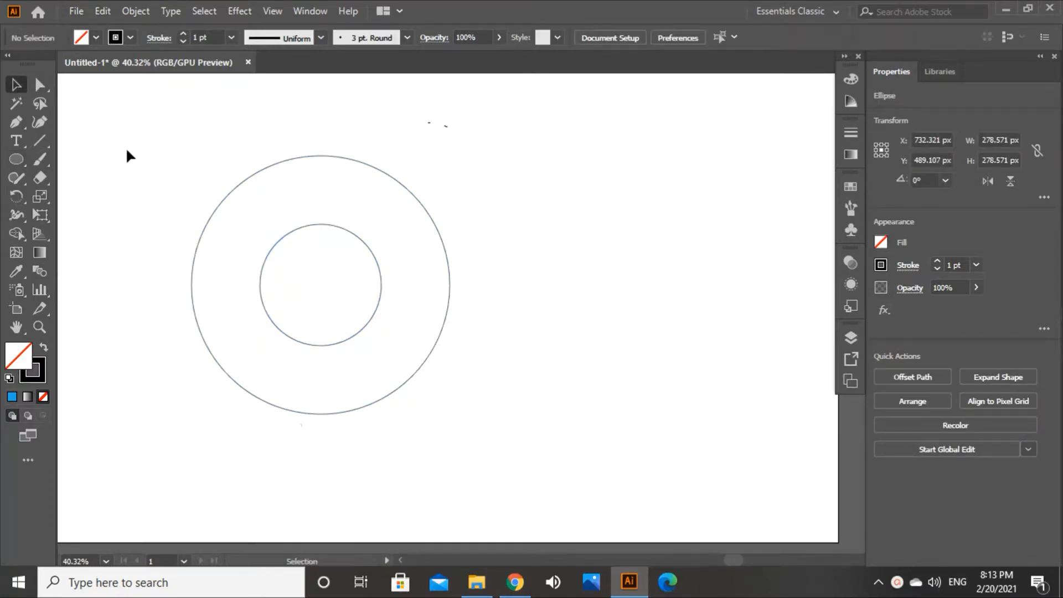
Draw a circle about 436 px in diameter from the large circle's top anchor, reaching down to the small circle's bottom edge.
{"action": "left_click", "coordinate": [16, 159]}
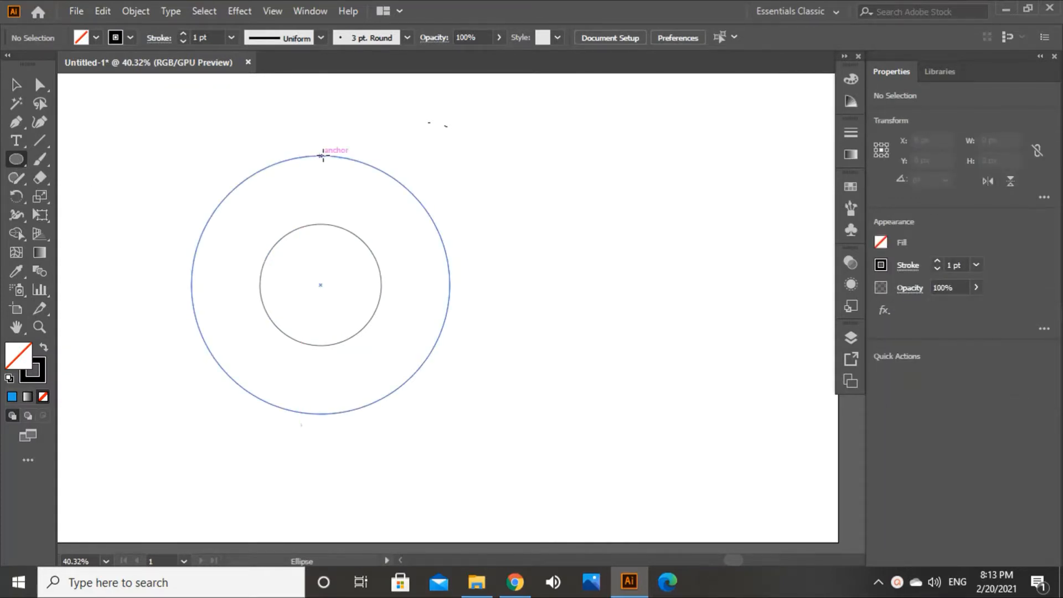
{"action": "left_click_drag", "start_coordinate": [323, 156], "coordinate": [346, 345]}
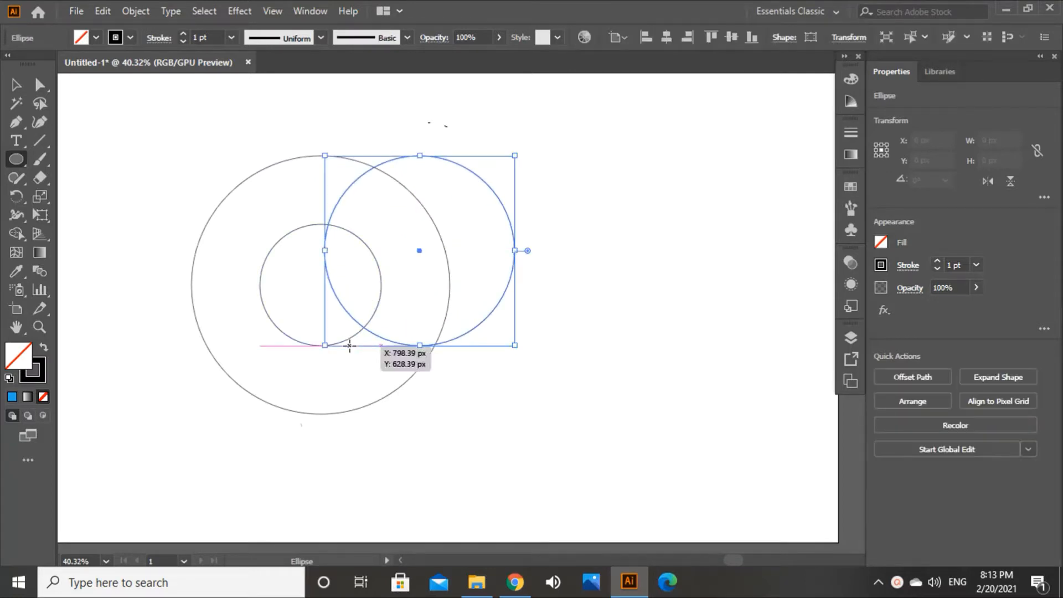
{"action": "left_click", "coordinate": [17, 84]}
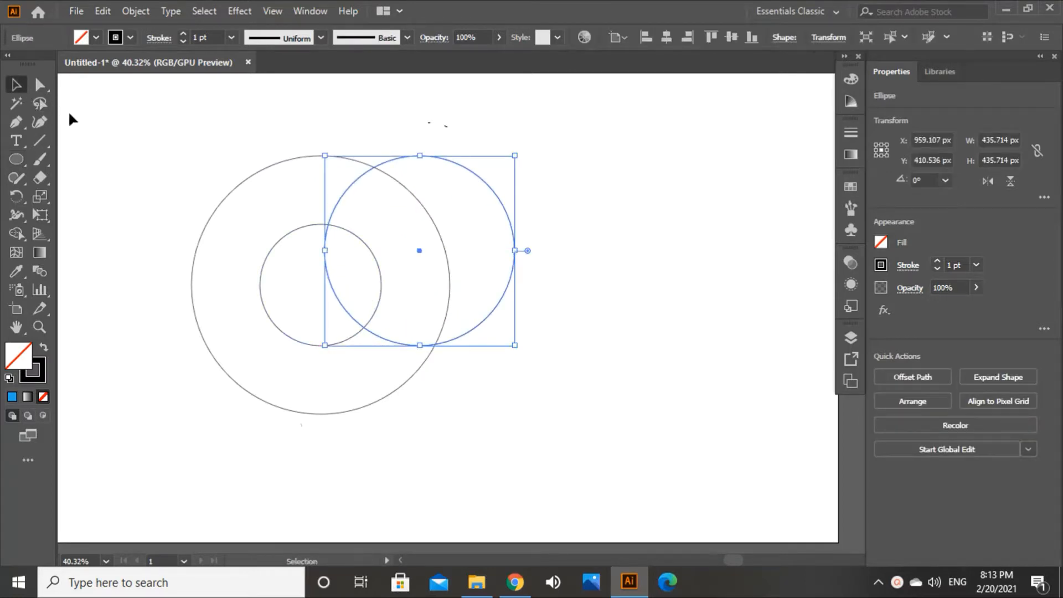
{"action": "left_click", "coordinate": [85, 122]}
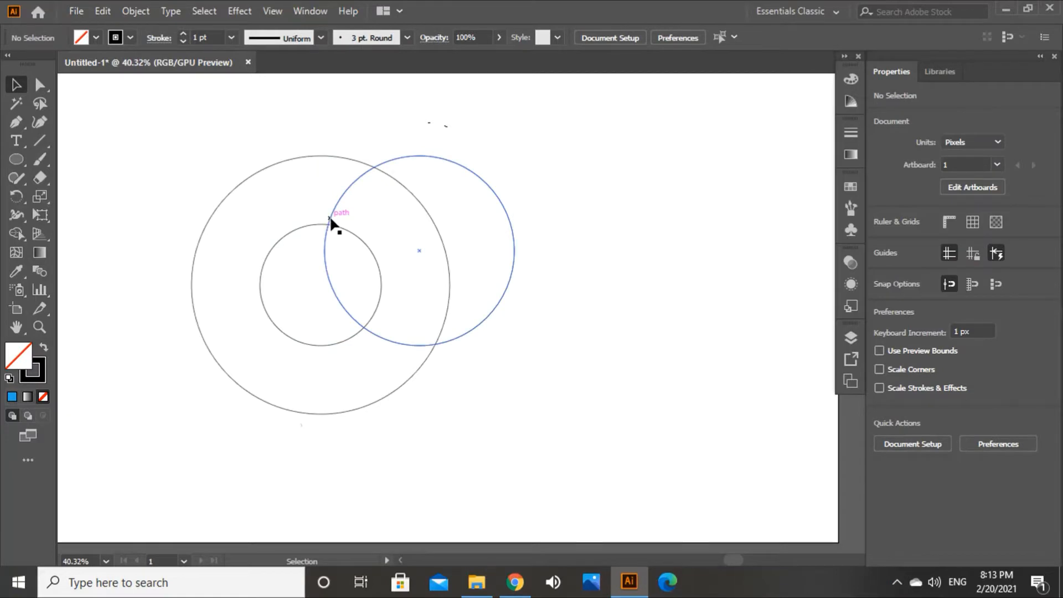
Copy the 436 px circle leftward so it sits between the large circle's top and small circle's bottom, and delete the original.
{"action": "left_click_drag", "start_coordinate": [330, 220], "coordinate": [236, 220]}
{"action": "left_click", "coordinate": [324, 121]}
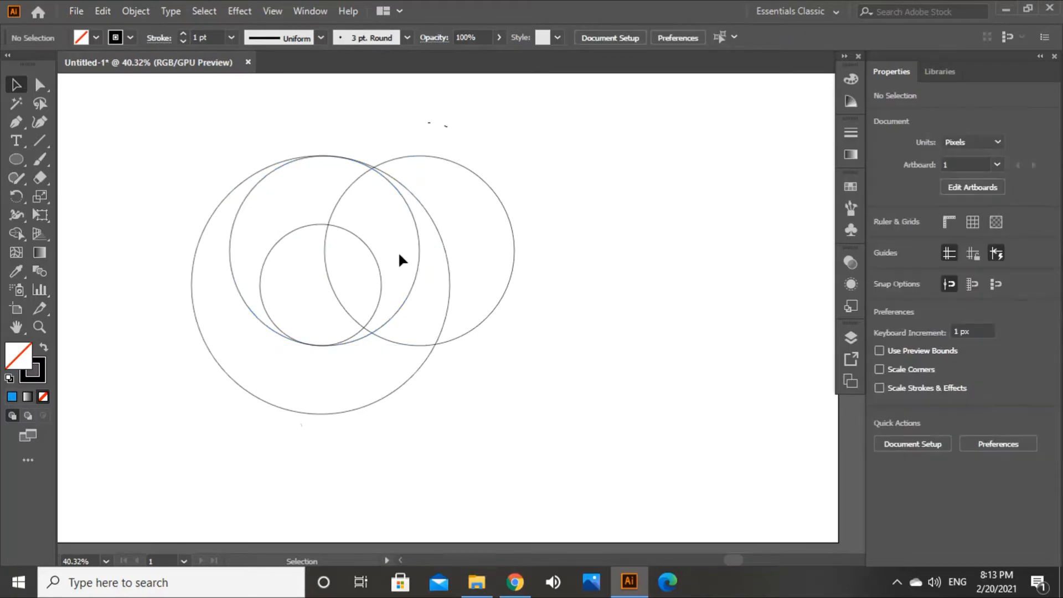
{"action": "left_click", "coordinate": [513, 259]}
{"action": "key", "text": "Delete"}
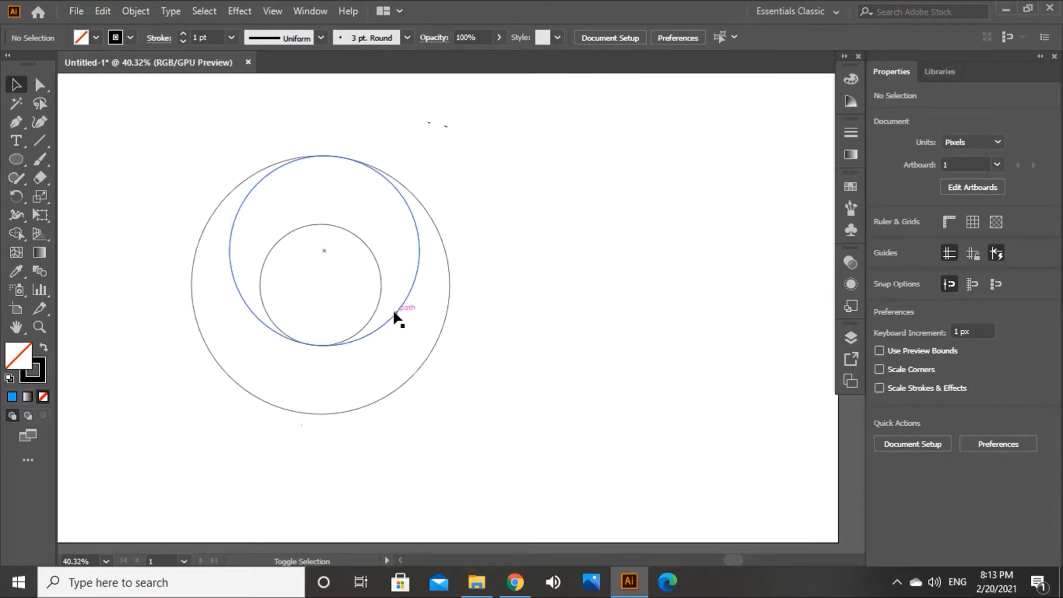
Duplicate the mid-sized circle three times, making the copies touch the large circle's inside at its bottom, right and left.
{"action": "left_click_drag", "start_coordinate": [396, 317], "coordinate": [379, 384]}
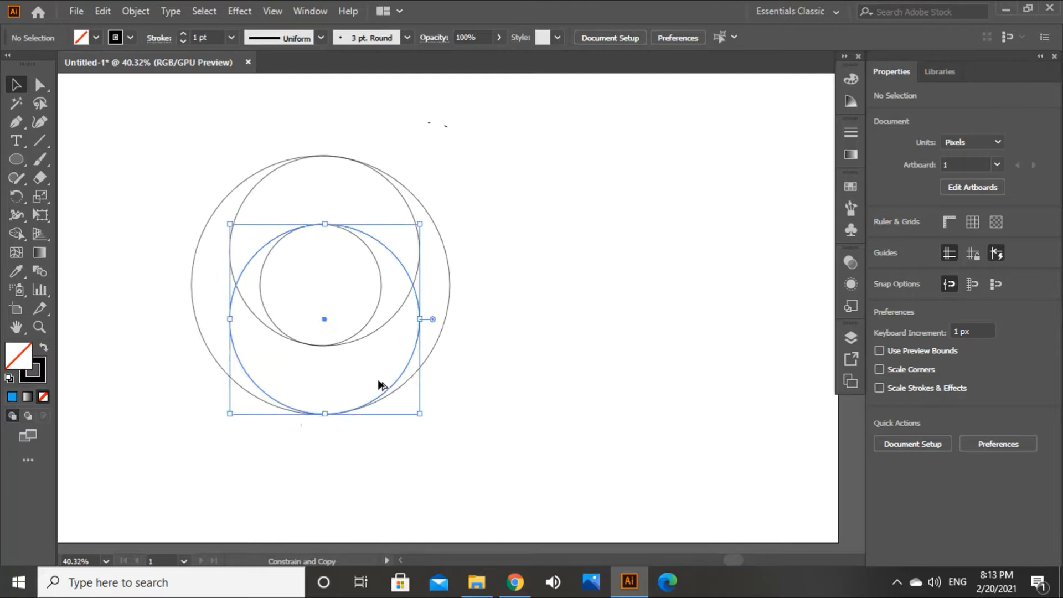
{"action": "left_click", "coordinate": [511, 418]}
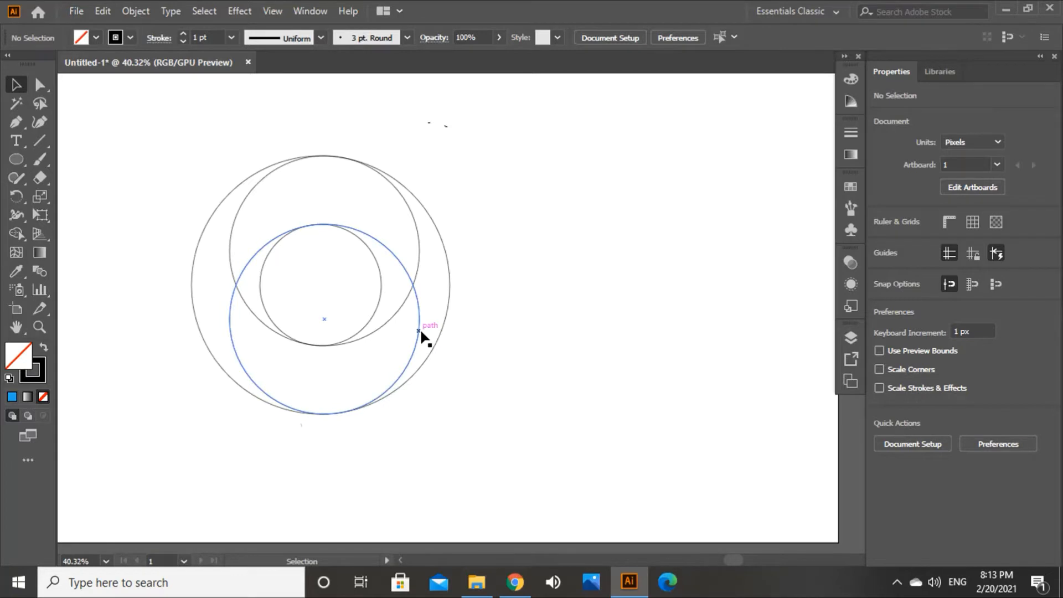
{"action": "left_click_drag", "start_coordinate": [420, 331], "coordinate": [450, 295]}
{"action": "left_click", "coordinate": [540, 327]}
{"action": "left_click", "coordinate": [509, 315]}
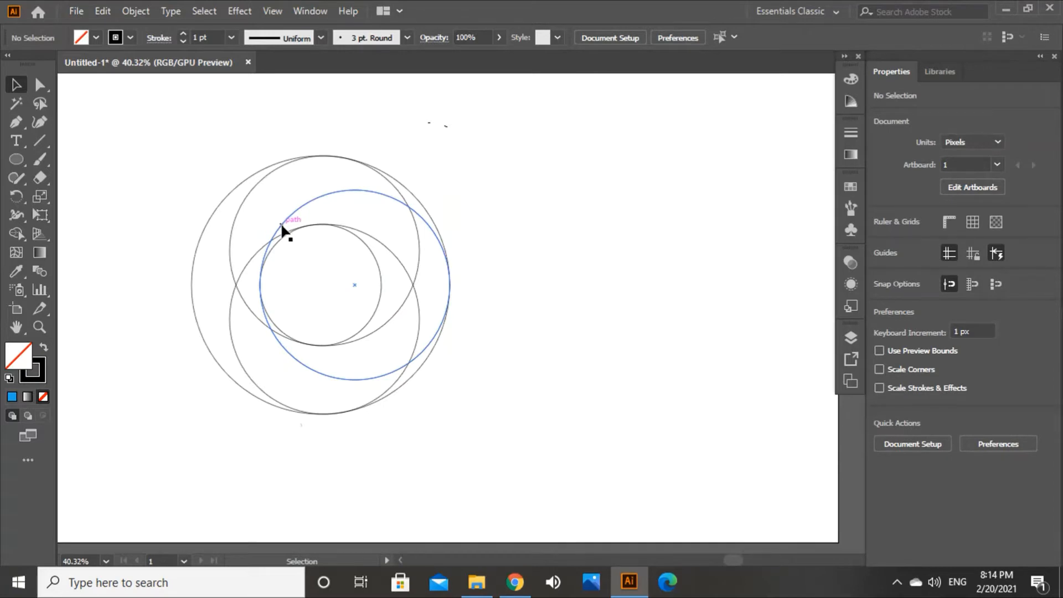
{"action": "left_click_drag", "start_coordinate": [275, 235], "coordinate": [216, 230]}
{"action": "left_click", "coordinate": [576, 250]}
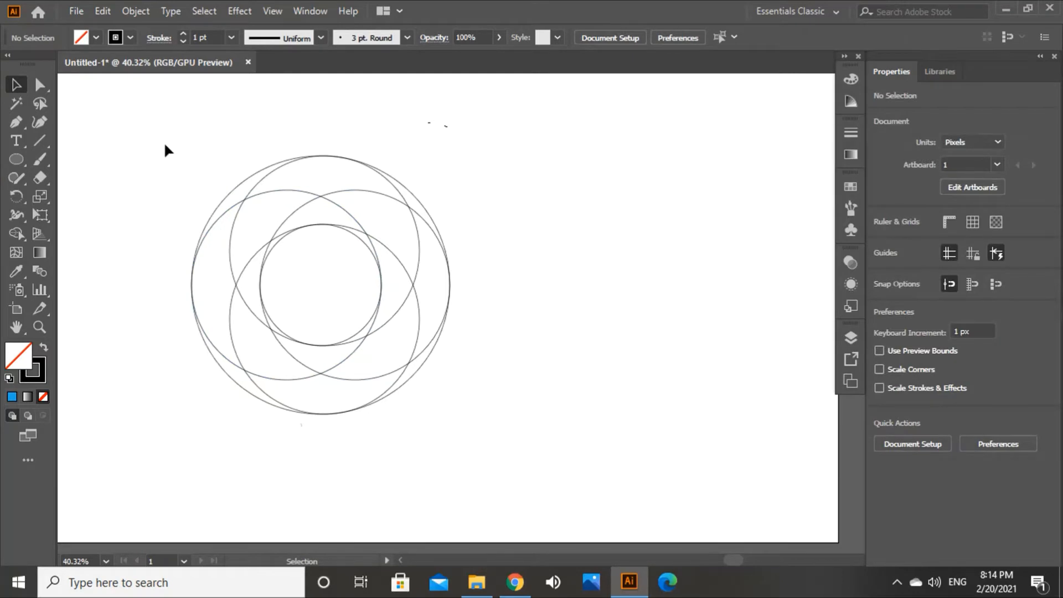
Select the complete circle construction and group it.
{"action": "left_click_drag", "start_coordinate": [165, 147], "coordinate": [496, 447]}
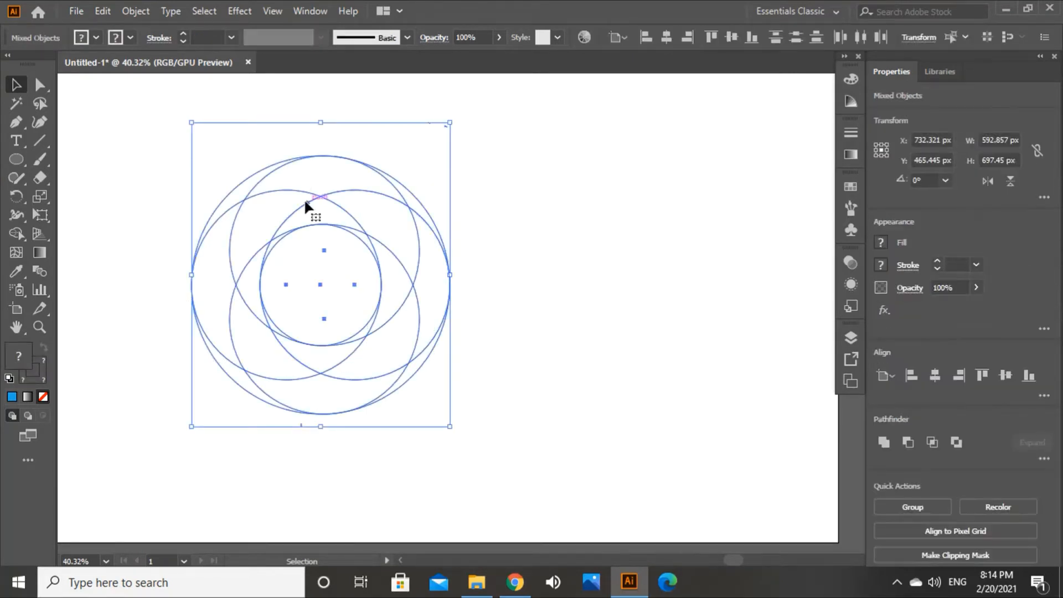
{"action": "left_click", "coordinate": [141, 16]}
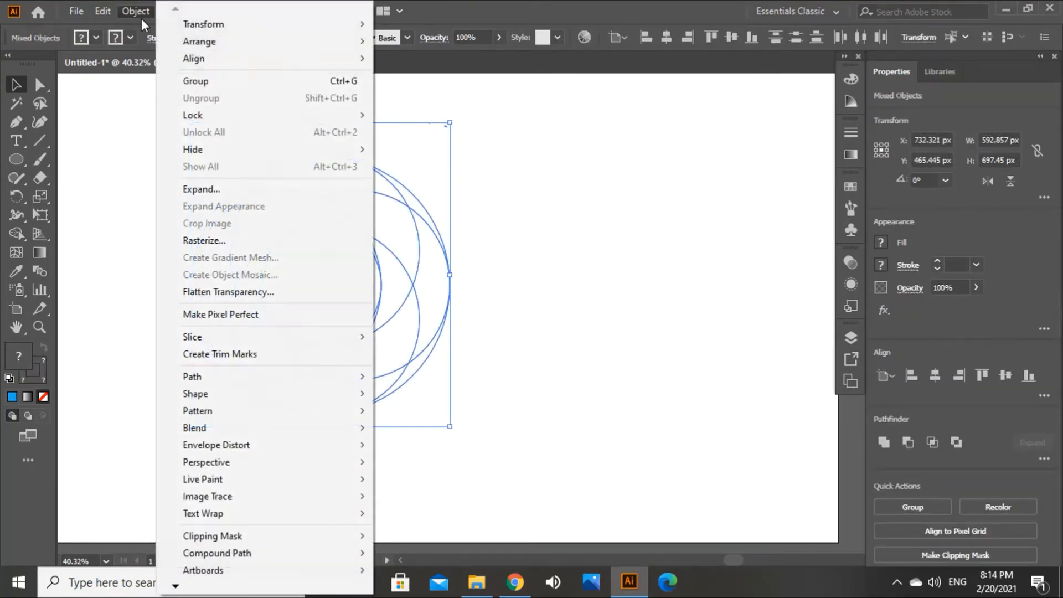
{"action": "left_click", "coordinate": [184, 82]}
{"action": "left_click", "coordinate": [162, 200]}
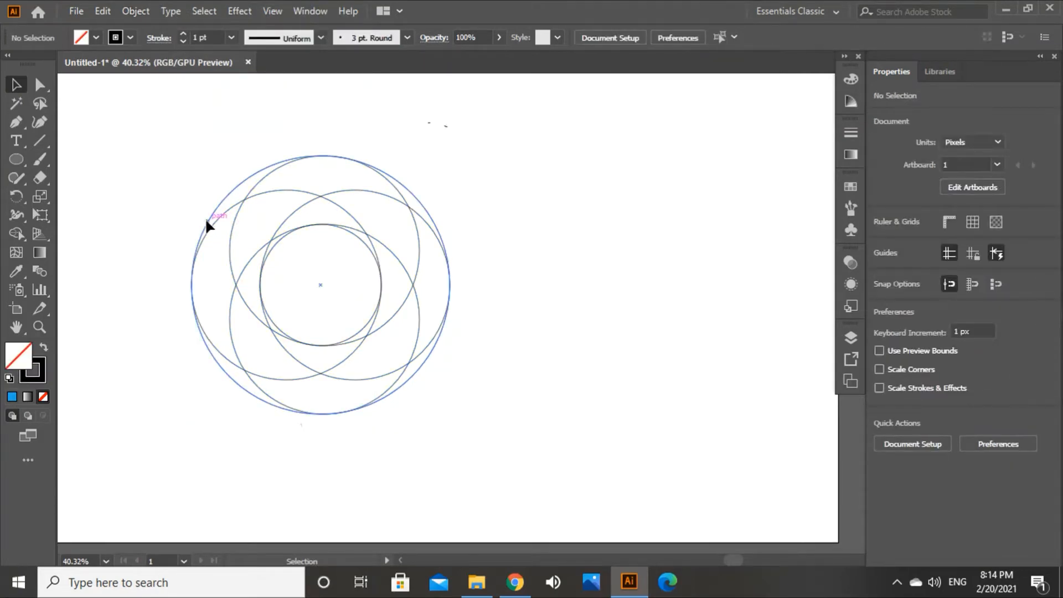
Shift the group left, duplicate it rightward until the copy's outer circle meets the first small circle, and move both groups toward the artboard's middle.
{"action": "left_click_drag", "start_coordinate": [205, 217], "coordinate": [155, 219]}
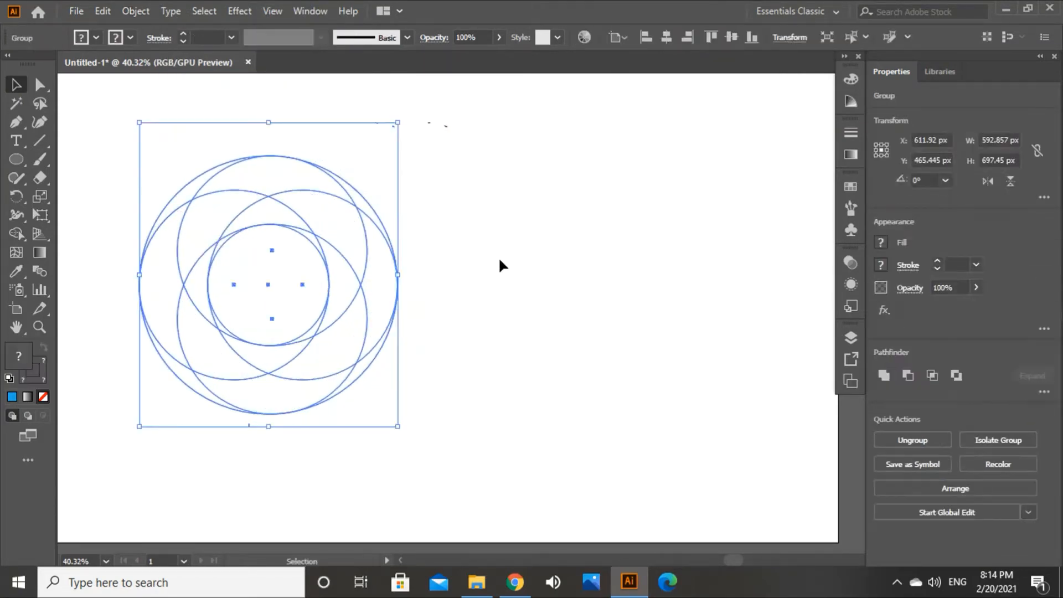
{"action": "left_click", "coordinate": [500, 263]}
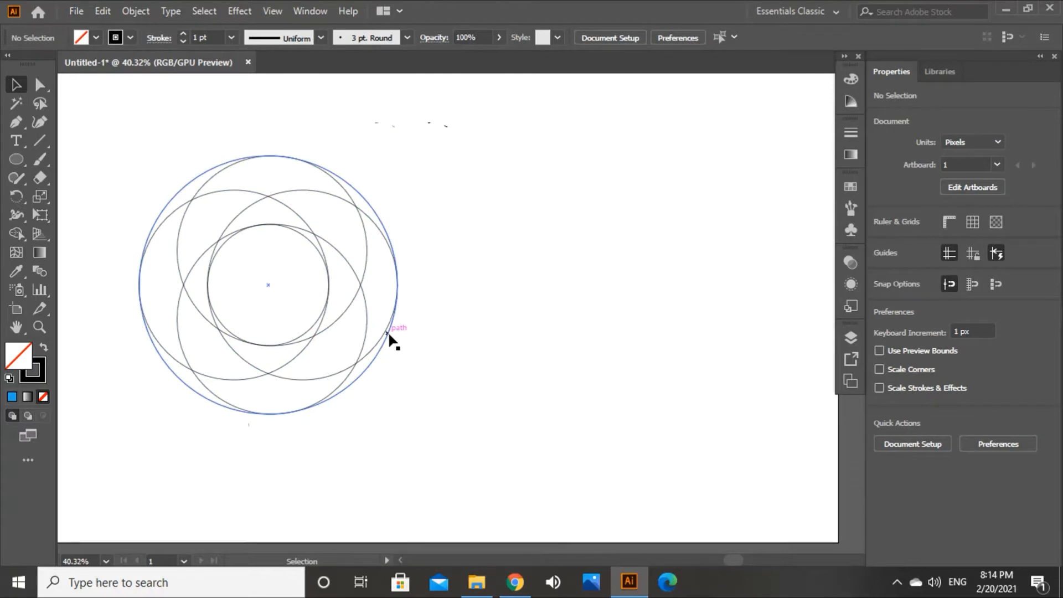
{"action": "left_click_drag", "start_coordinate": [389, 334], "coordinate": [577, 391]}
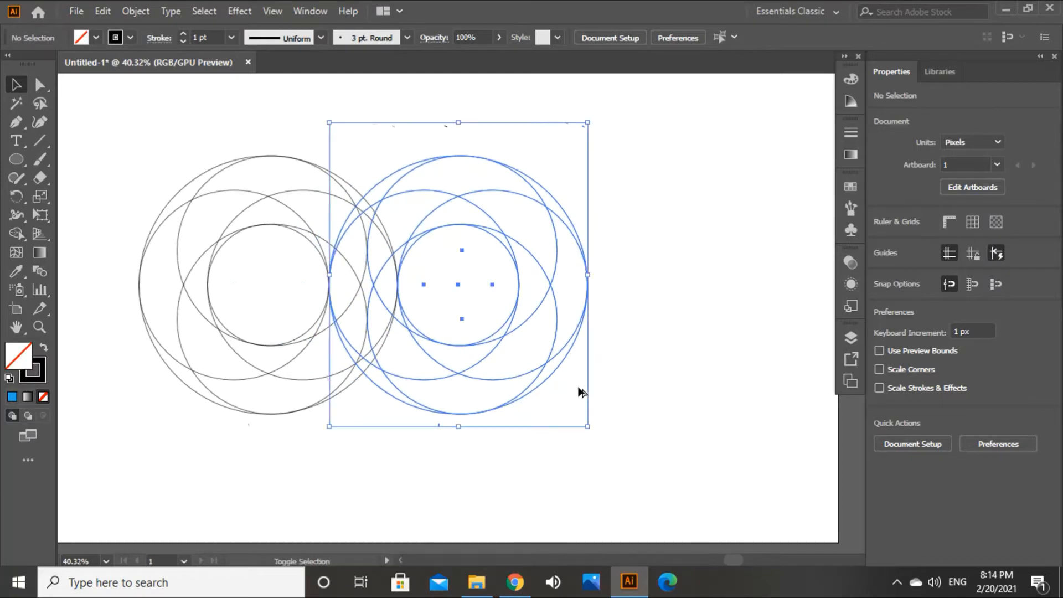
{"action": "left_click", "coordinate": [670, 422]}
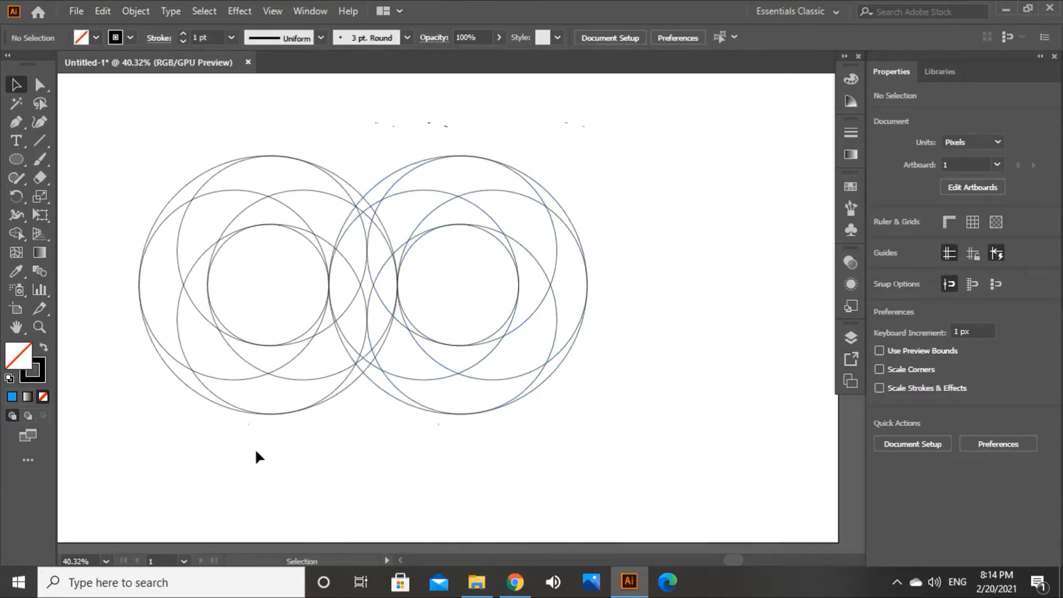
{"action": "left_click_drag", "start_coordinate": [164, 432], "coordinate": [571, 142]}
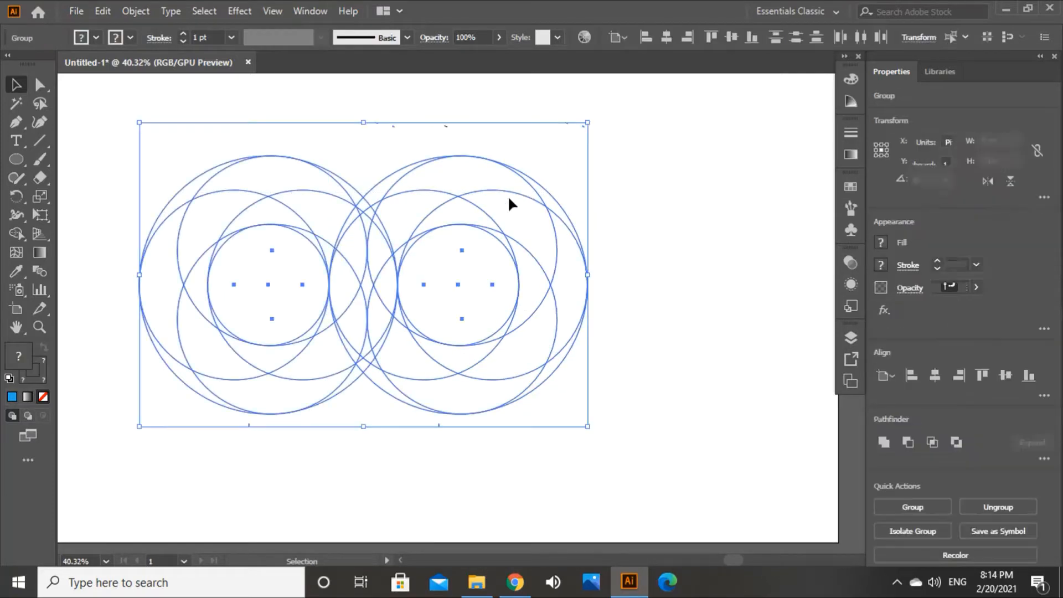
{"action": "left_click_drag", "start_coordinate": [462, 224], "coordinate": [527, 220]}
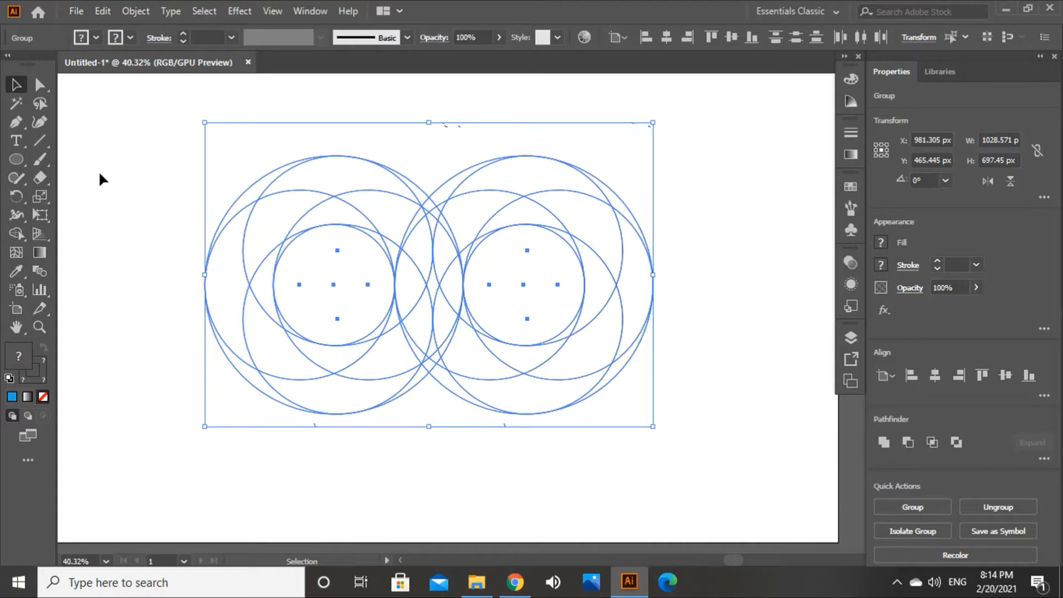
{"action": "left_click", "coordinate": [18, 232]}
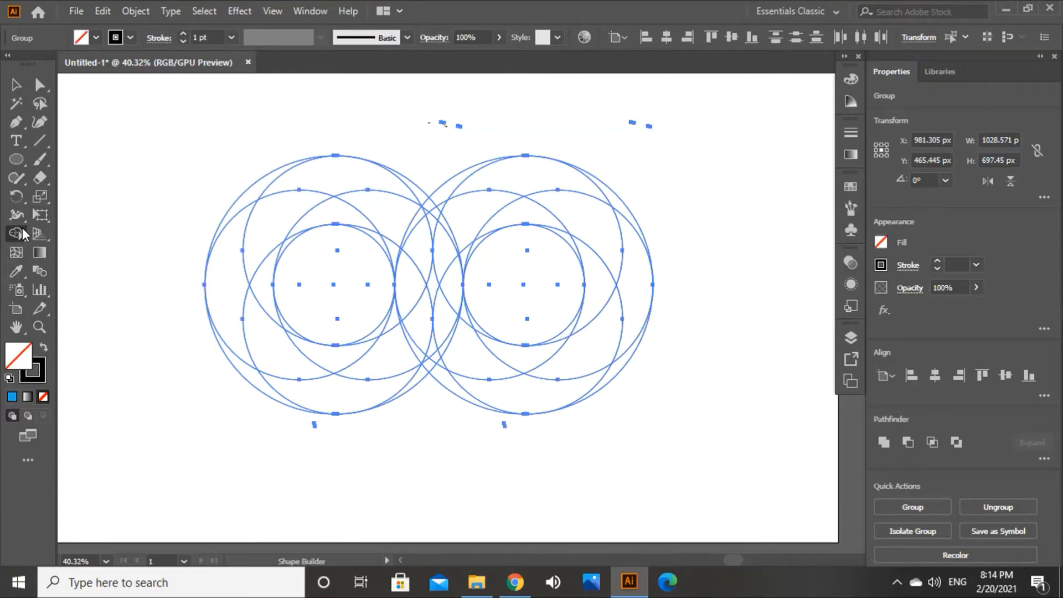
{"action": "left_click", "coordinate": [44, 345]}
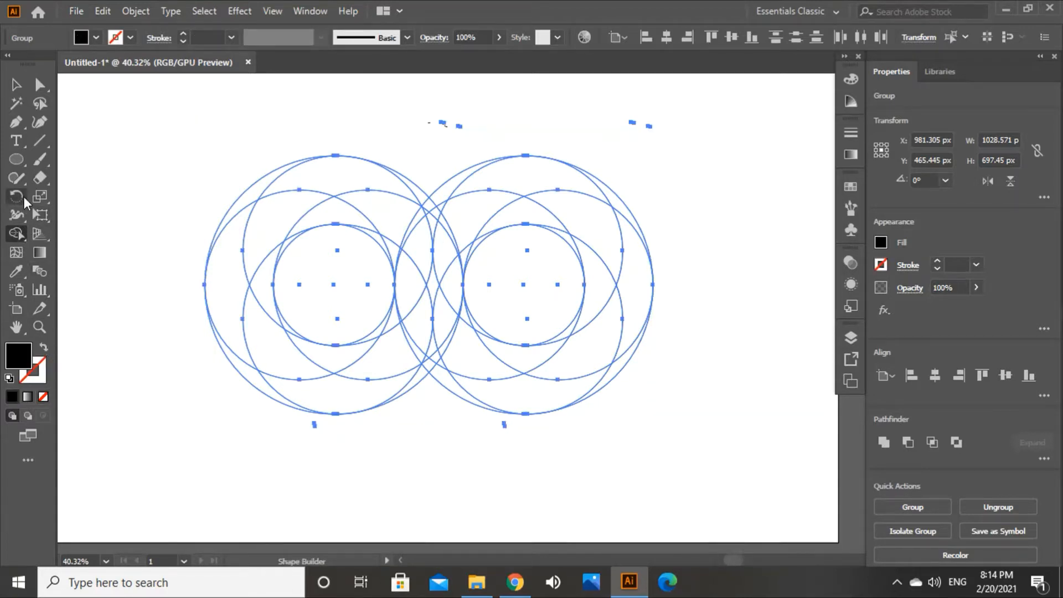
{"action": "left_click", "coordinate": [15, 86]}
{"action": "left_click", "coordinate": [78, 118]}
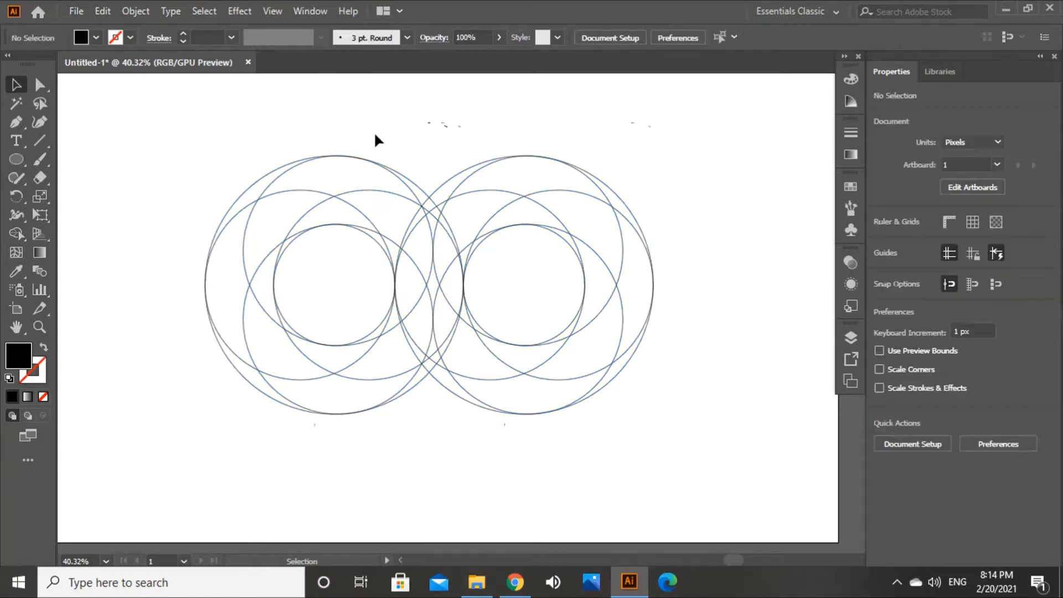
Select both grouped circle constructions and ungroup them.
{"action": "left_click_drag", "start_coordinate": [391, 99], "coordinate": [688, 137]}
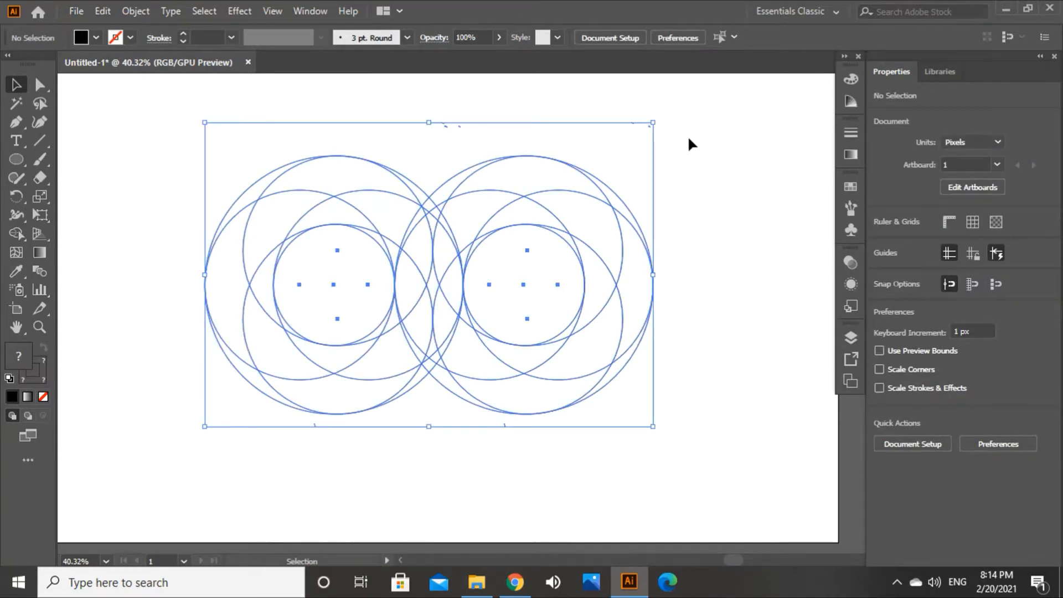
{"action": "left_click", "coordinate": [136, 11]}
{"action": "left_click", "coordinate": [183, 102]}
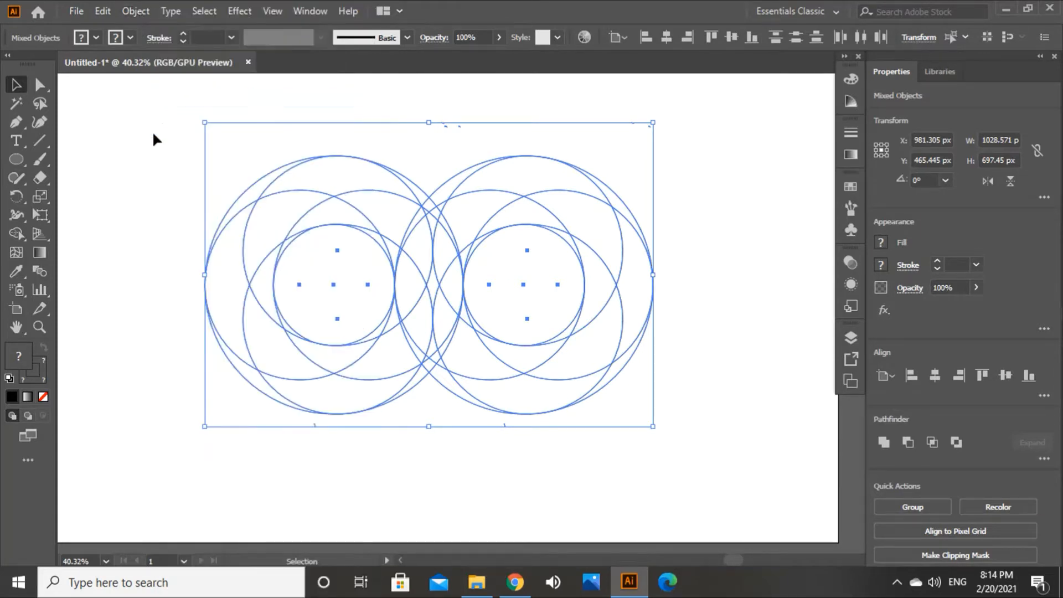
{"action": "left_click", "coordinate": [152, 132]}
{"action": "left_click_drag", "start_coordinate": [347, 95], "coordinate": [676, 140]}
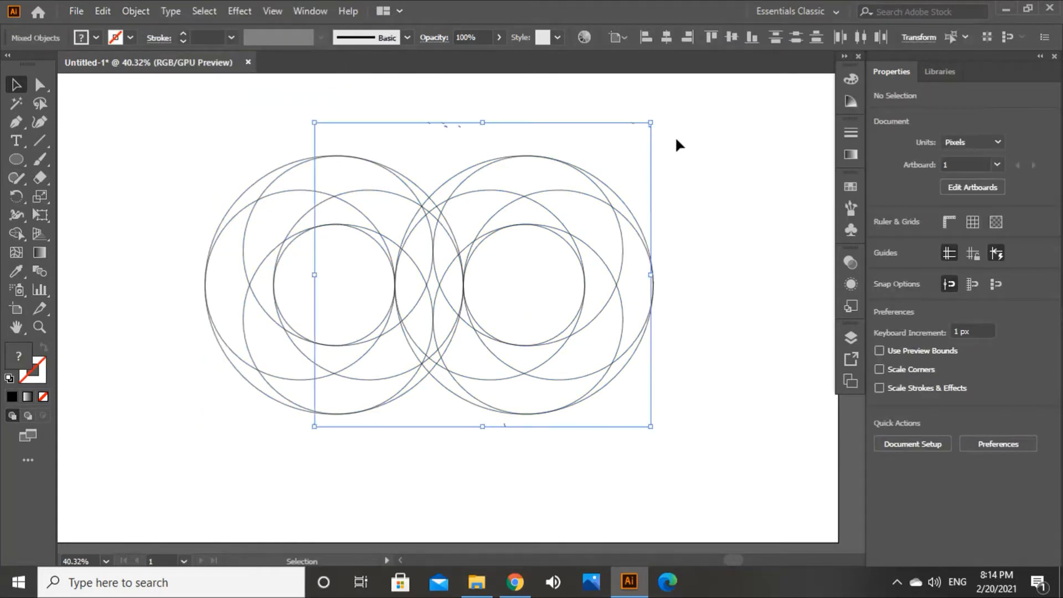
{"action": "left_click", "coordinate": [136, 11]}
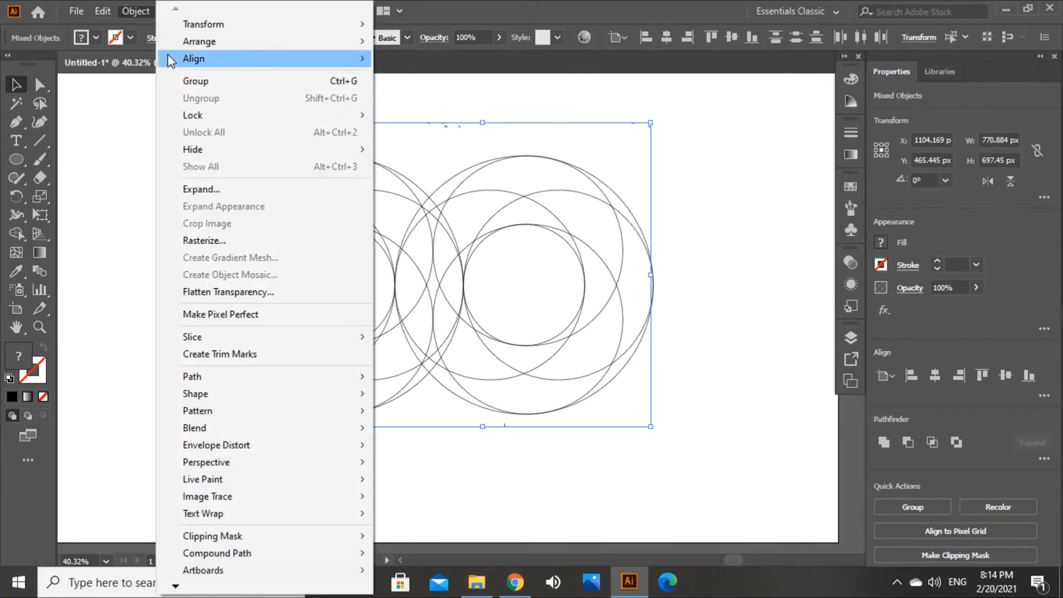
{"action": "left_click", "coordinate": [91, 127]}
{"action": "left_click", "coordinate": [91, 128]}
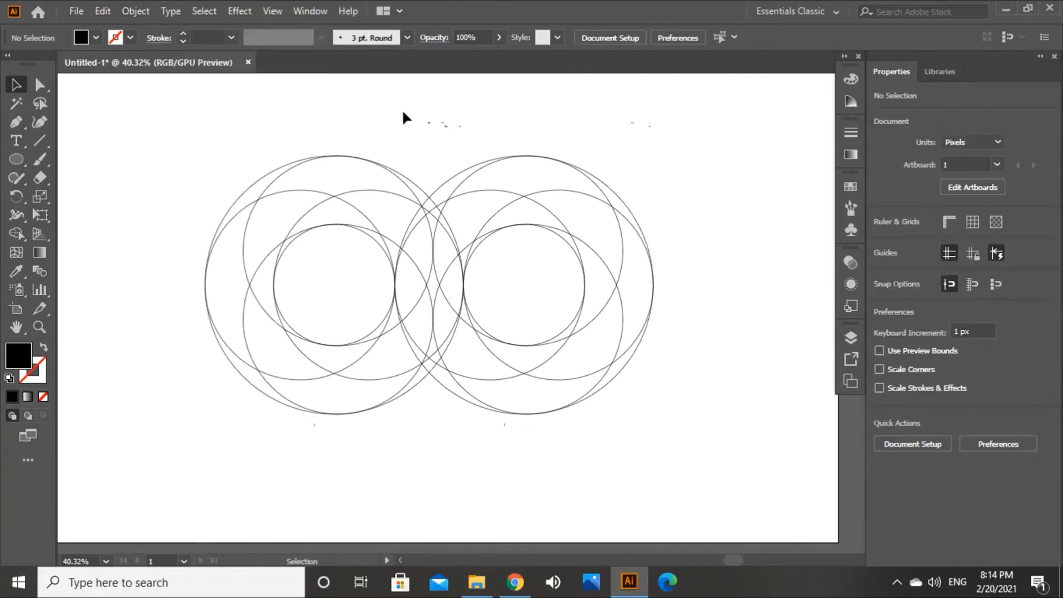
Delete the small stray marks above and below the two circle constructions.
{"action": "left_click", "coordinate": [445, 125]}
{"action": "key", "text": "Delete"}
{"action": "left_click_drag", "start_coordinate": [417, 112], "coordinate": [471, 133]}
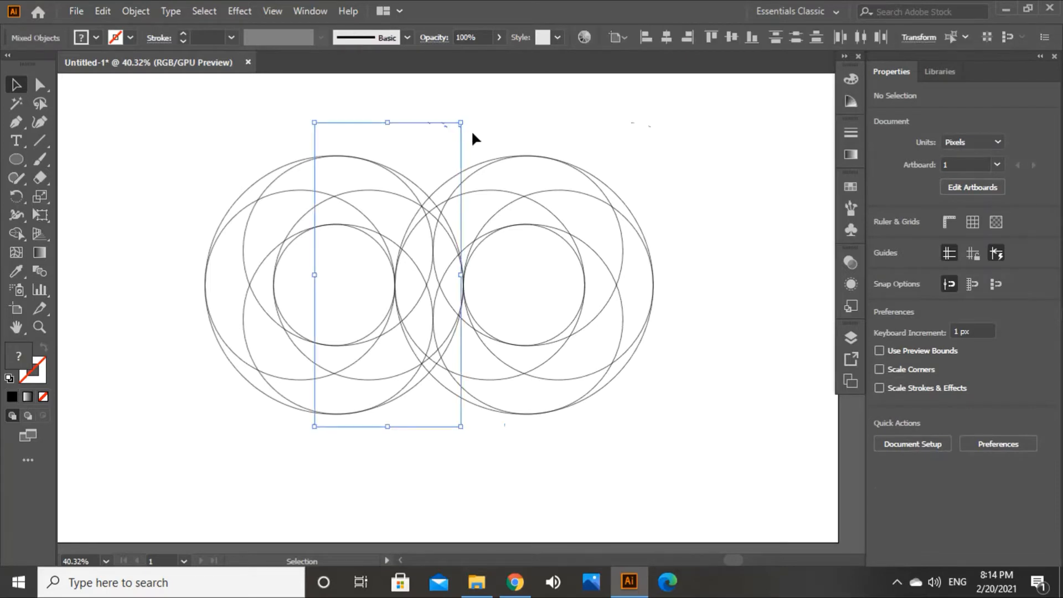
{"action": "key", "text": "Delete"}
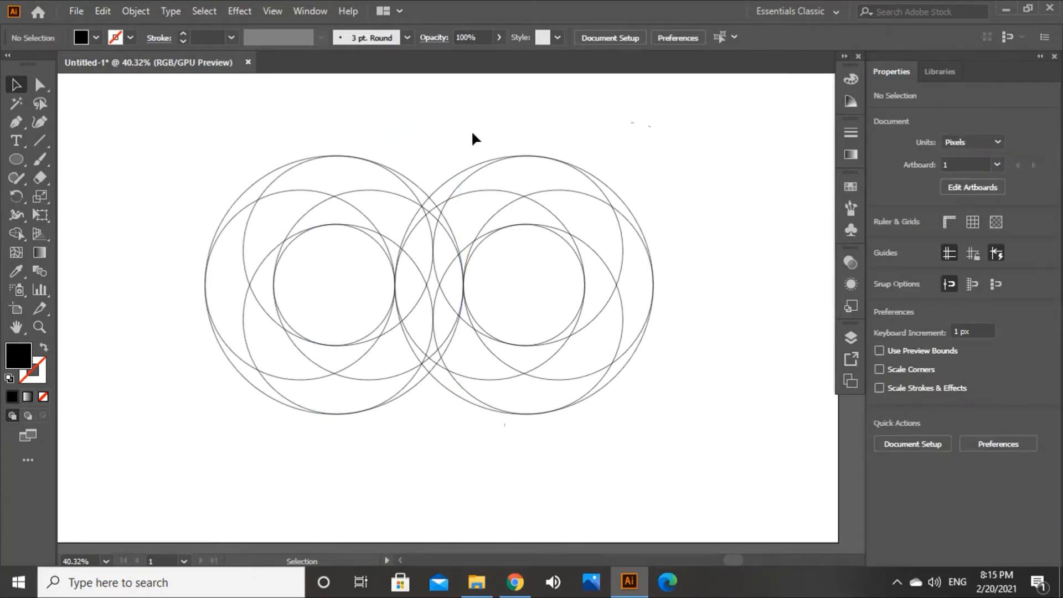
{"action": "left_click_drag", "start_coordinate": [594, 118], "coordinate": [675, 142]}
{"action": "key", "text": "Delete"}
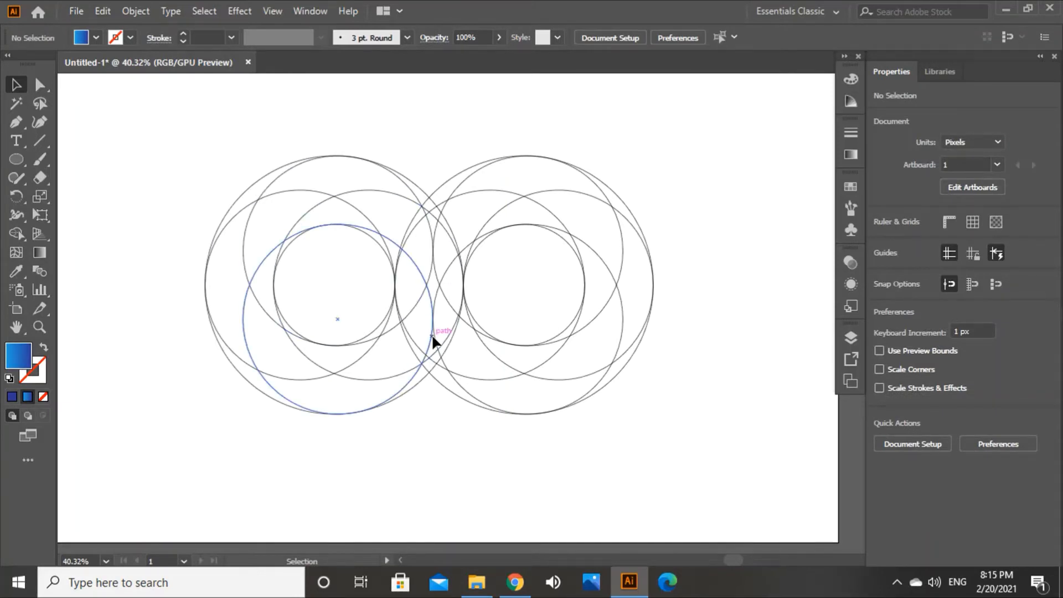
Select all the circles, switch to black fill without stroke, and merge their regions with Shape Builder into one S-shaped band across both loops.
{"action": "left_click_drag", "start_coordinate": [189, 188], "coordinate": [675, 467]}
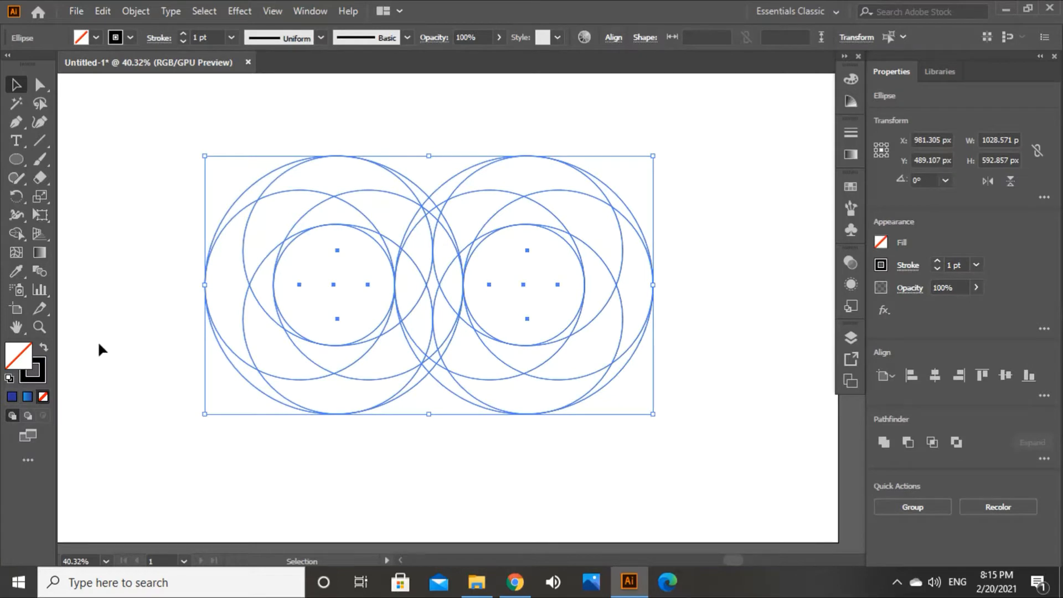
{"action": "left_click", "coordinate": [16, 231]}
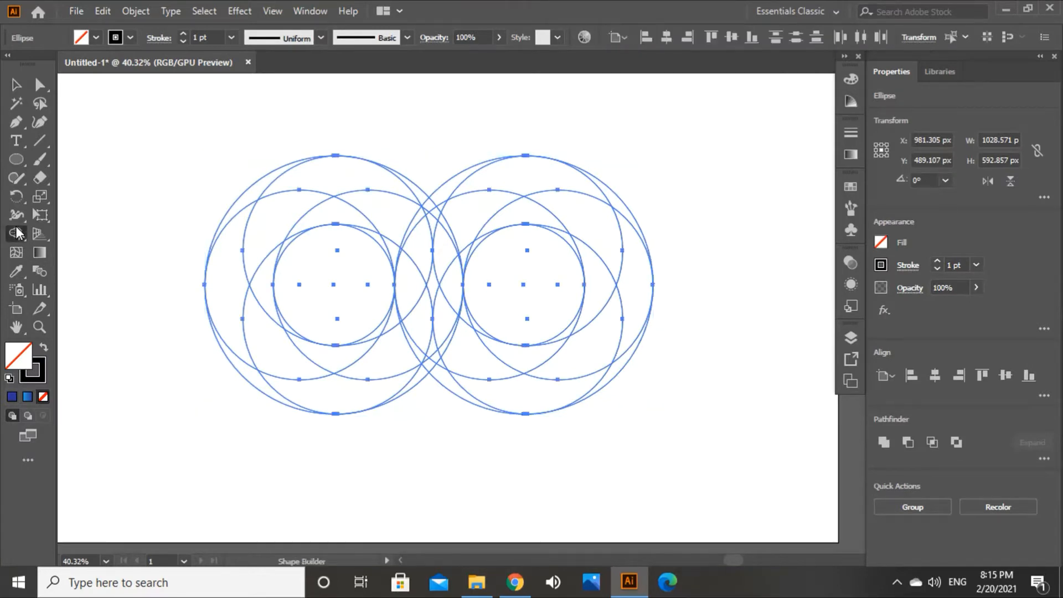
{"action": "left_click", "coordinate": [44, 347]}
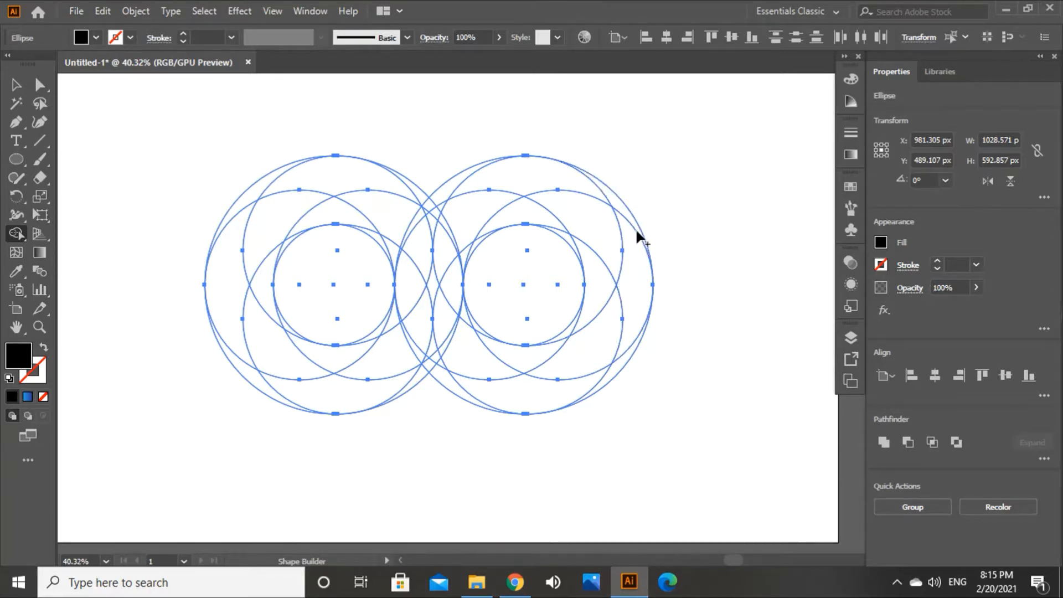
{"action": "mouse_move", "coordinate": [631, 224]}
{"action": "left_mouse_down"}
{"action": "mouse_move", "coordinate": [629, 327]}
{"action": "mouse_move", "coordinate": [613, 354]}
{"action": "mouse_move", "coordinate": [571, 385]}
{"action": "mouse_move", "coordinate": [564, 375]}
{"action": "mouse_move", "coordinate": [468, 396]}
{"action": "mouse_move", "coordinate": [461, 365]}
{"action": "mouse_move", "coordinate": [484, 339]}
{"action": "mouse_move", "coordinate": [468, 322]}
{"action": "mouse_move", "coordinate": [449, 329]}
{"action": "mouse_move", "coordinate": [436, 364]}
{"action": "mouse_move", "coordinate": [447, 365]}
{"action": "left_mouse_up"}
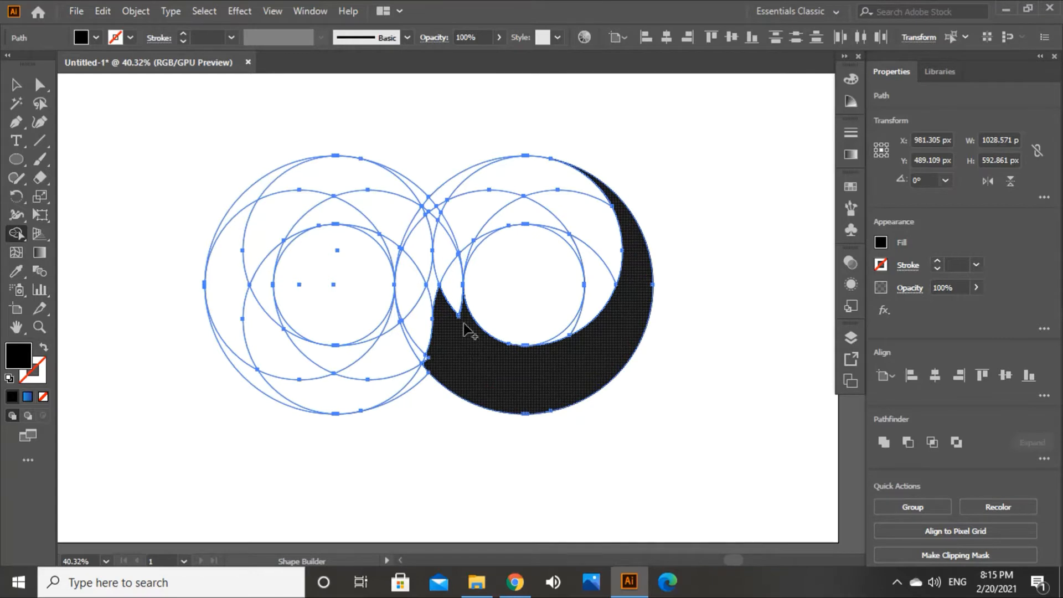
{"action": "mouse_move", "coordinate": [453, 302]}
{"action": "left_mouse_down"}
{"action": "mouse_move", "coordinate": [448, 262]}
{"action": "mouse_move", "coordinate": [420, 303]}
{"action": "mouse_move", "coordinate": [422, 350]}
{"action": "left_mouse_up"}
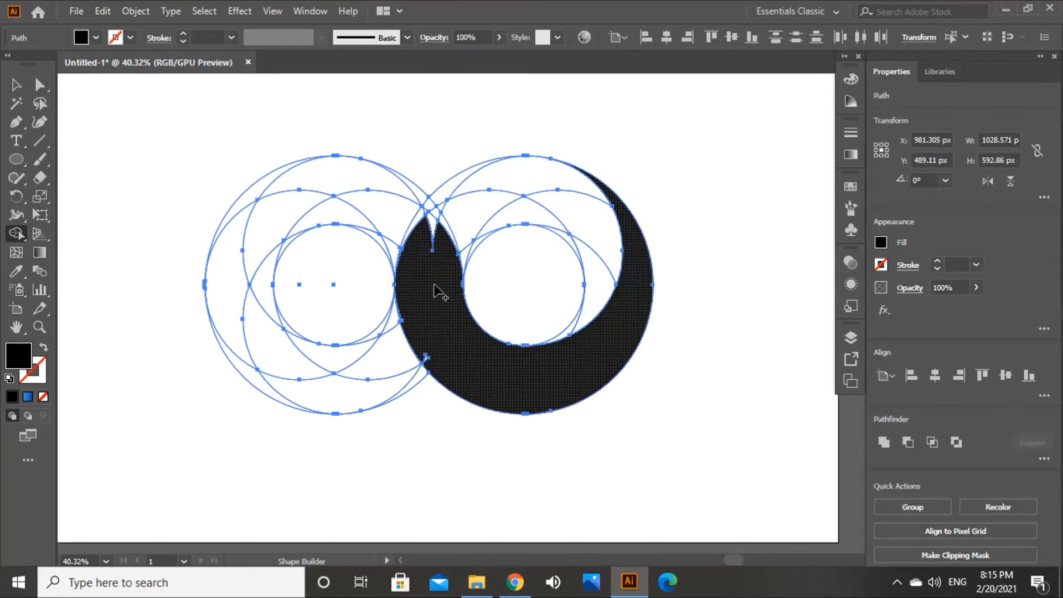
{"action": "mouse_move", "coordinate": [420, 285]}
{"action": "left_mouse_down"}
{"action": "mouse_move", "coordinate": [379, 232]}
{"action": "mouse_move", "coordinate": [399, 252]}
{"action": "mouse_move", "coordinate": [443, 241]}
{"action": "mouse_move", "coordinate": [430, 215]}
{"action": "mouse_move", "coordinate": [430, 224]}
{"action": "left_mouse_up"}
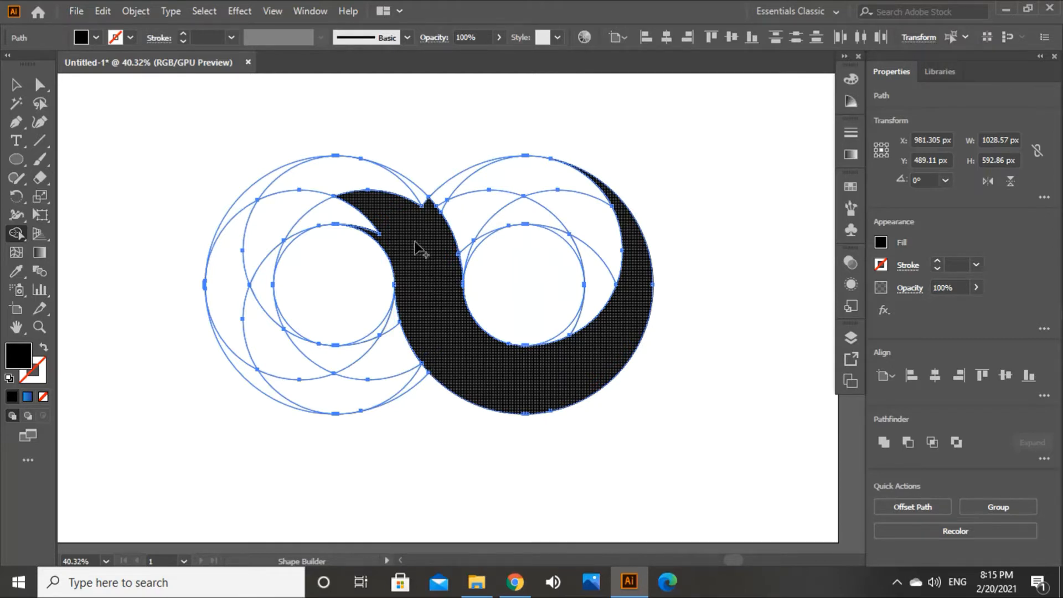
{"action": "mouse_move", "coordinate": [421, 251]}
{"action": "left_mouse_down"}
{"action": "mouse_move", "coordinate": [365, 223]}
{"action": "mouse_move", "coordinate": [418, 195]}
{"action": "mouse_move", "coordinate": [302, 202]}
{"action": "mouse_move", "coordinate": [271, 186]}
{"action": "mouse_move", "coordinate": [235, 257]}
{"action": "mouse_move", "coordinate": [243, 371]}
{"action": "left_mouse_up"}
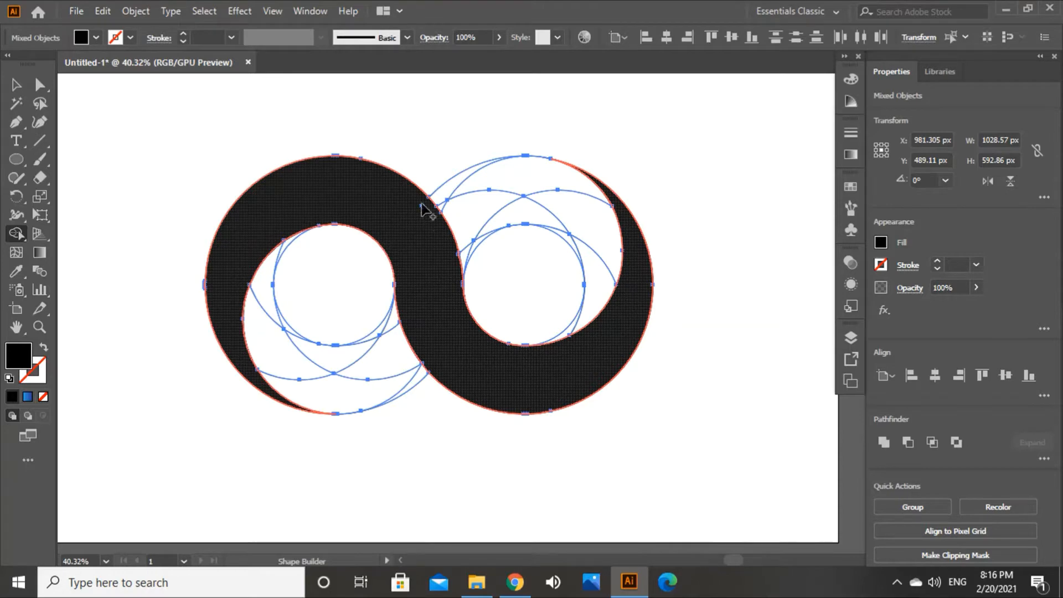
{"action": "left_click", "coordinate": [429, 221]}
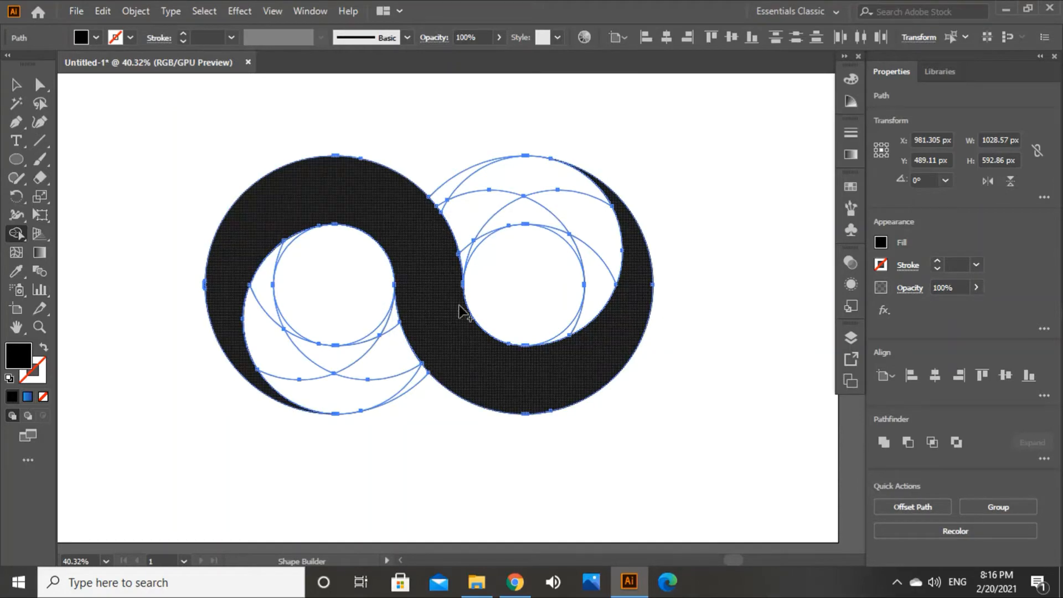
{"action": "left_click_drag", "start_coordinate": [463, 304], "coordinate": [470, 284]}
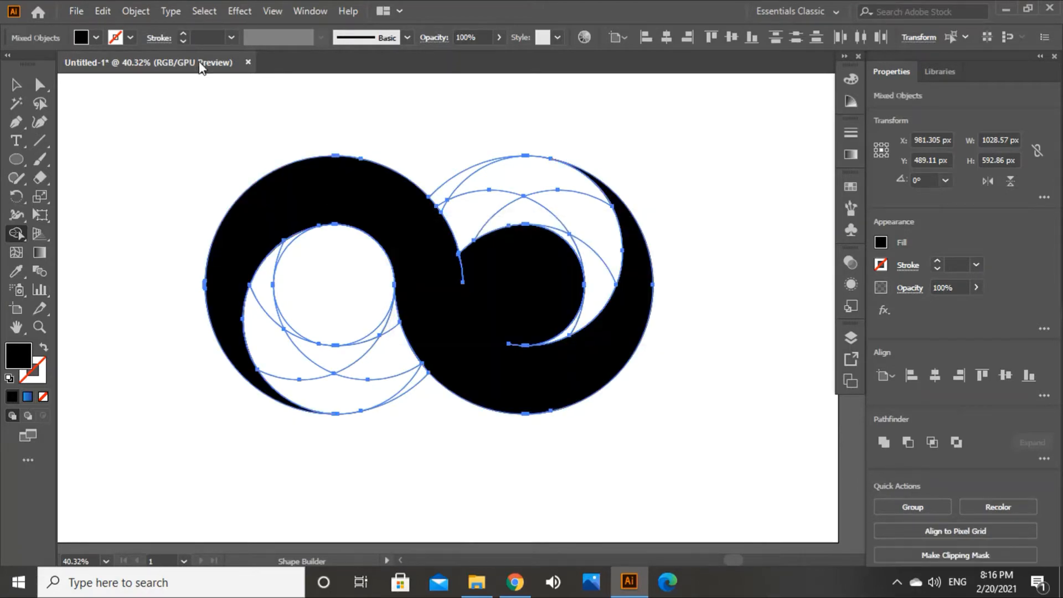
{"action": "left_click", "coordinate": [103, 11]}
{"action": "left_click", "coordinate": [116, 28]}
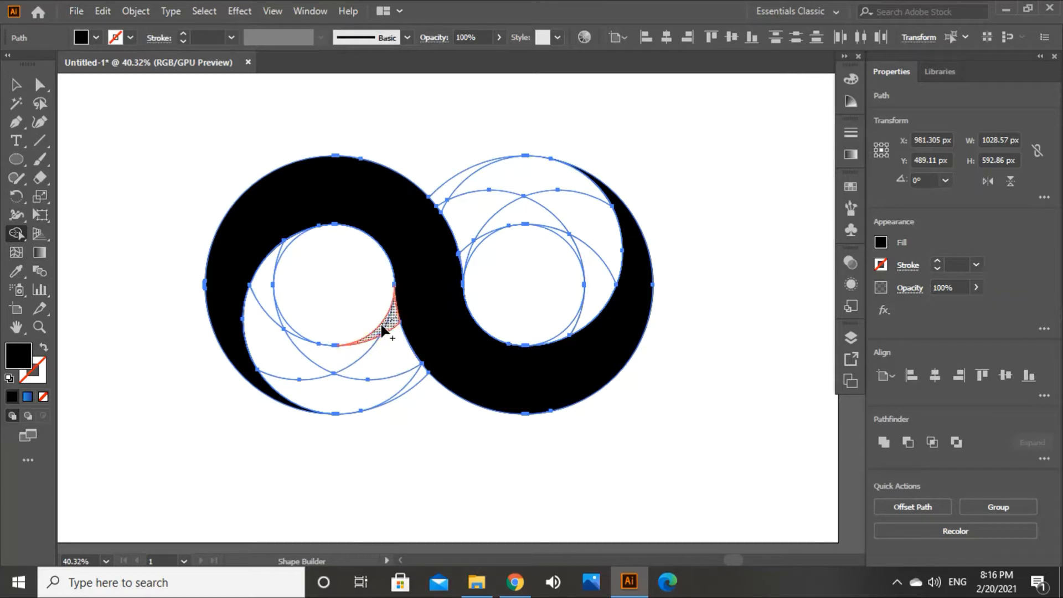
Merge the left loop's lower inner and outer regions into two curved bands, plus the small sliver beside the right loop's inner circle.
{"action": "mouse_move", "coordinate": [394, 356]}
{"action": "left_mouse_down"}
{"action": "mouse_move", "coordinate": [315, 356]}
{"action": "mouse_move", "coordinate": [295, 339]}
{"action": "left_mouse_up"}
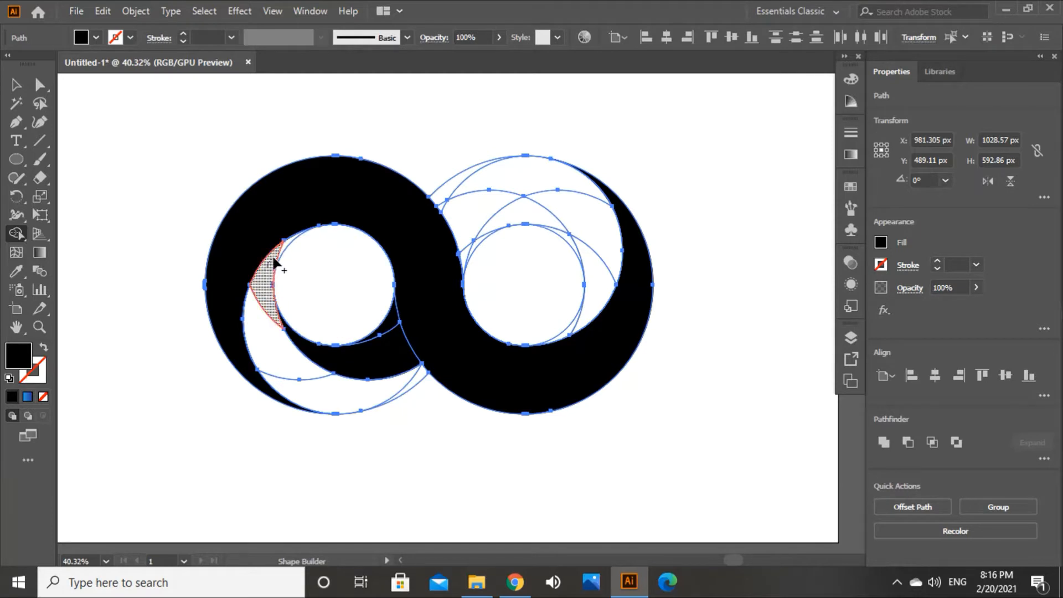
{"action": "mouse_move", "coordinate": [281, 248]}
{"action": "left_mouse_down"}
{"action": "mouse_move", "coordinate": [265, 290]}
{"action": "mouse_move", "coordinate": [285, 366]}
{"action": "mouse_move", "coordinate": [336, 404]}
{"action": "left_mouse_up"}
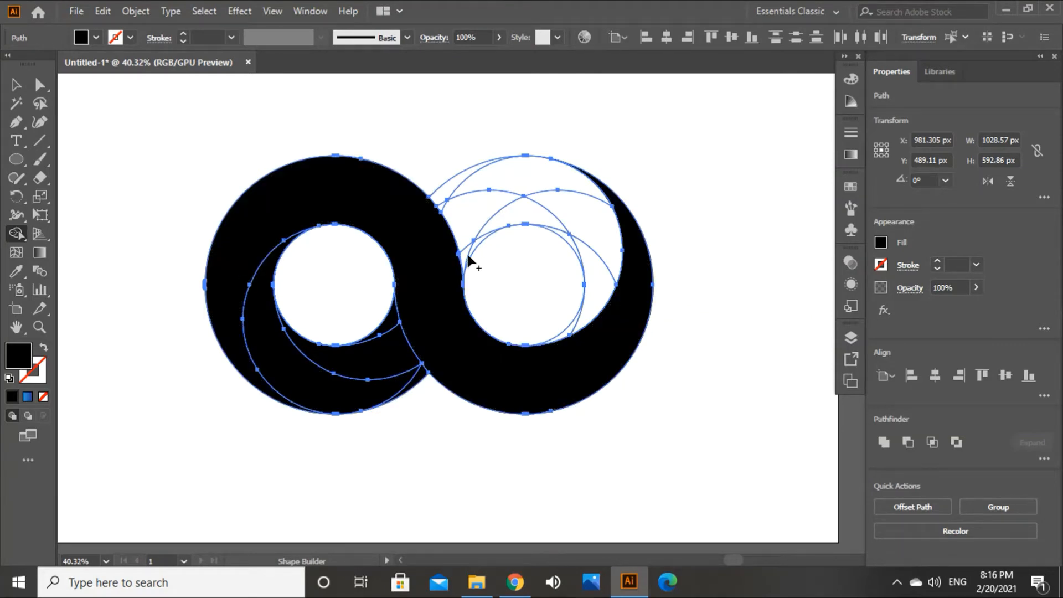
{"action": "left_click_drag", "start_coordinate": [464, 256], "coordinate": [479, 243]}
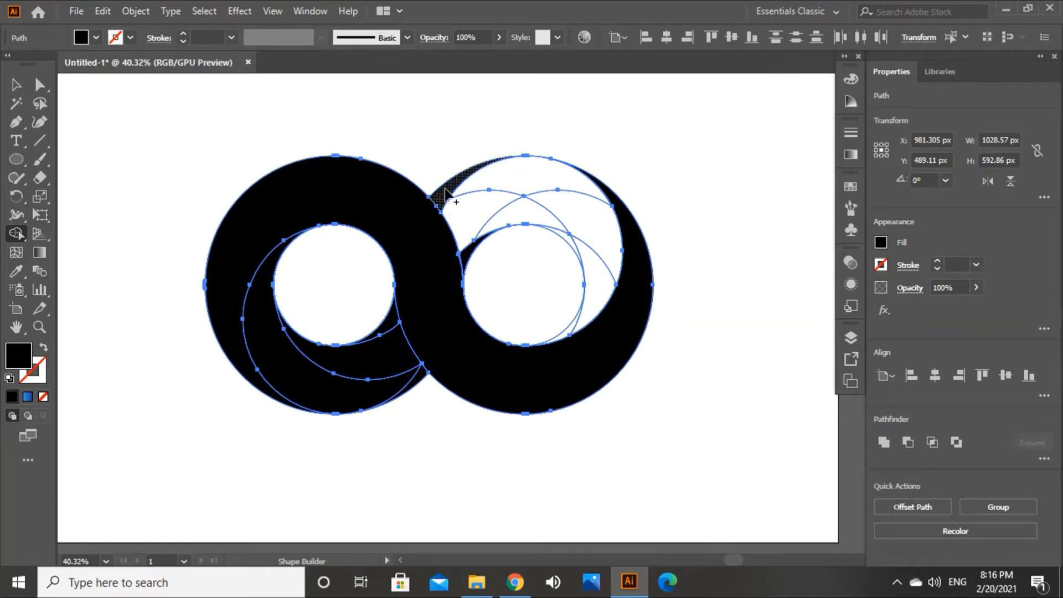
{"action": "mouse_move", "coordinate": [530, 182]}
{"action": "left_mouse_down"}
{"action": "mouse_move", "coordinate": [587, 244]}
{"action": "mouse_move", "coordinate": [593, 289]}
{"action": "mouse_move", "coordinate": [577, 325]}
{"action": "left_mouse_up"}
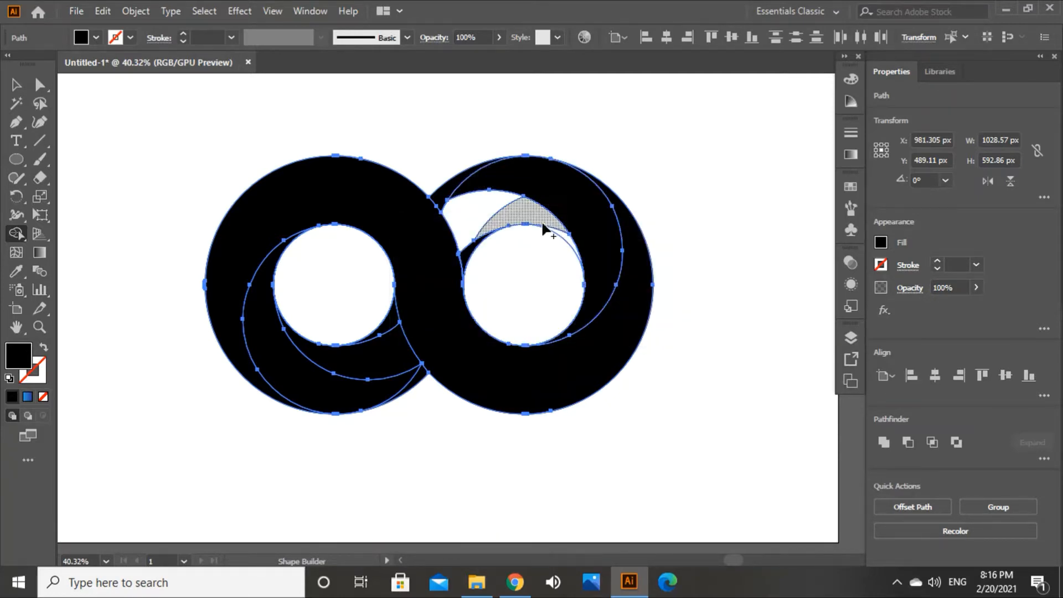
{"action": "left_click_drag", "start_coordinate": [479, 218], "coordinate": [566, 237]}
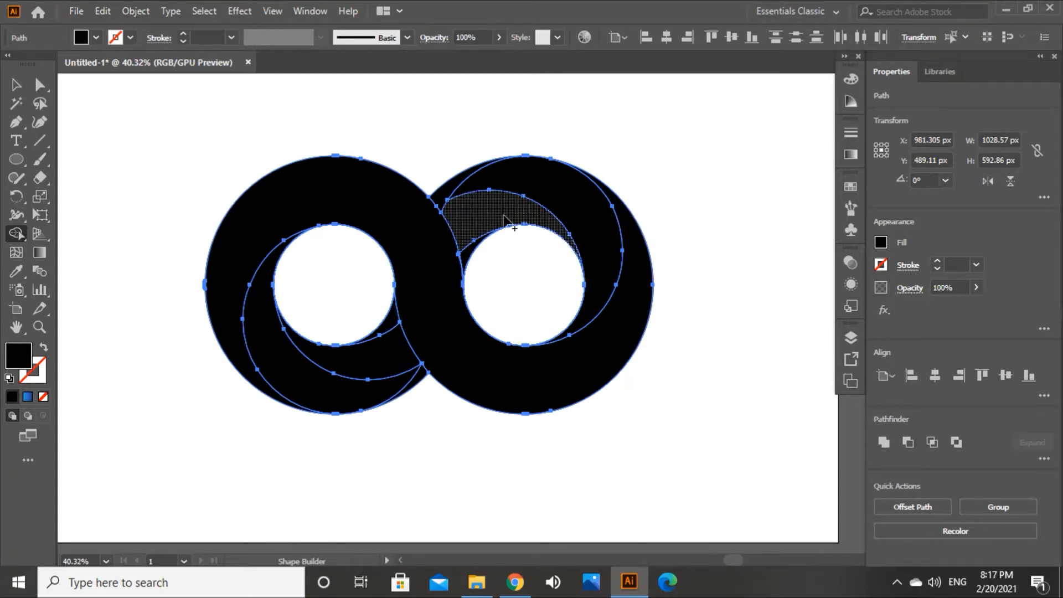
{"action": "left_click_drag", "start_coordinate": [477, 190], "coordinate": [451, 198]}
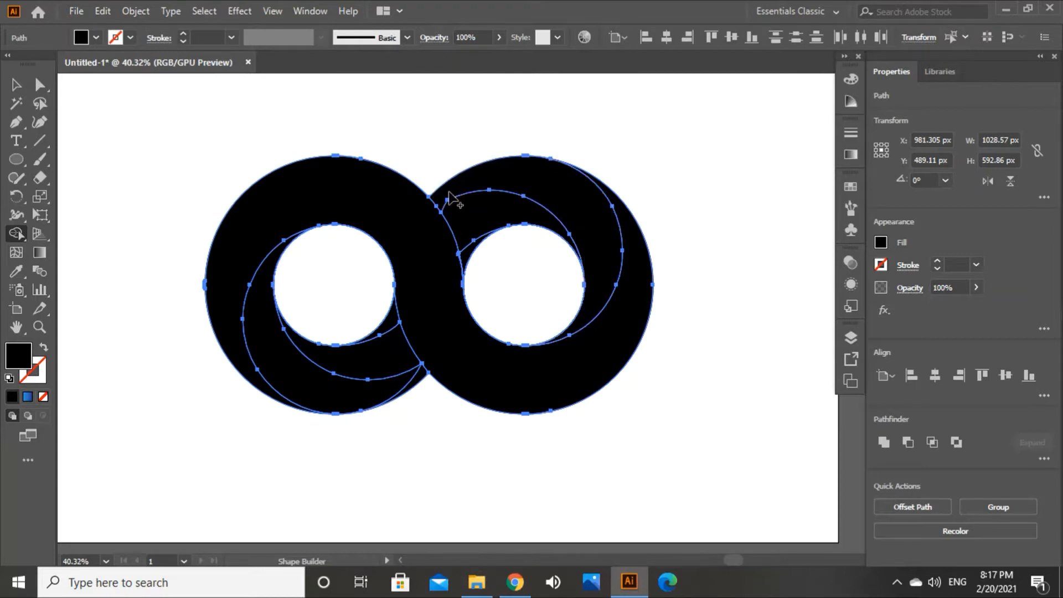
{"action": "left_click", "coordinate": [95, 10]}
{"action": "left_click", "coordinate": [111, 29]}
{"action": "left_click", "coordinate": [104, 12]}
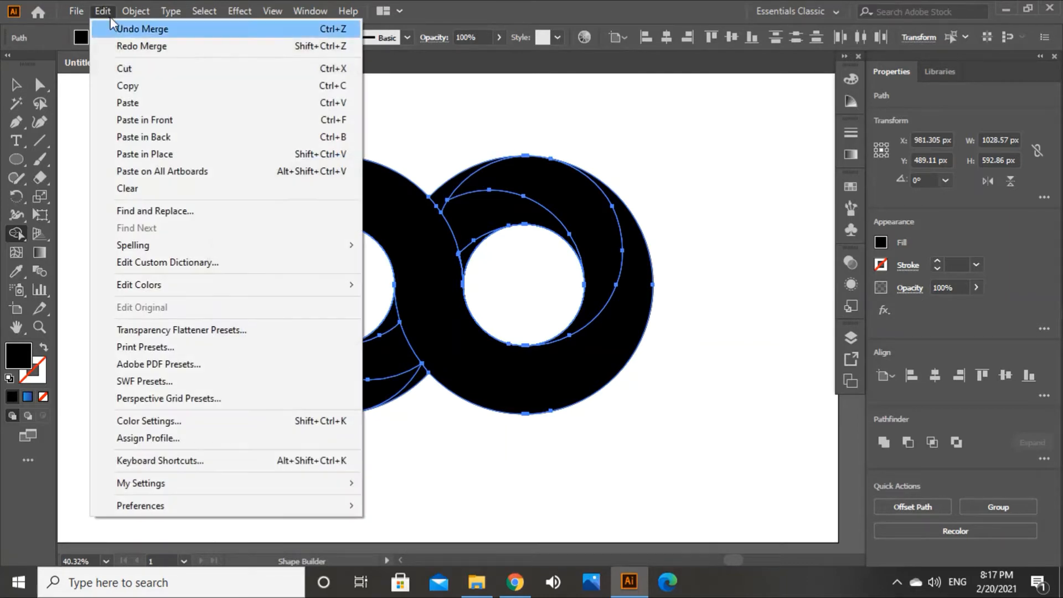
{"action": "left_click", "coordinate": [114, 32]}
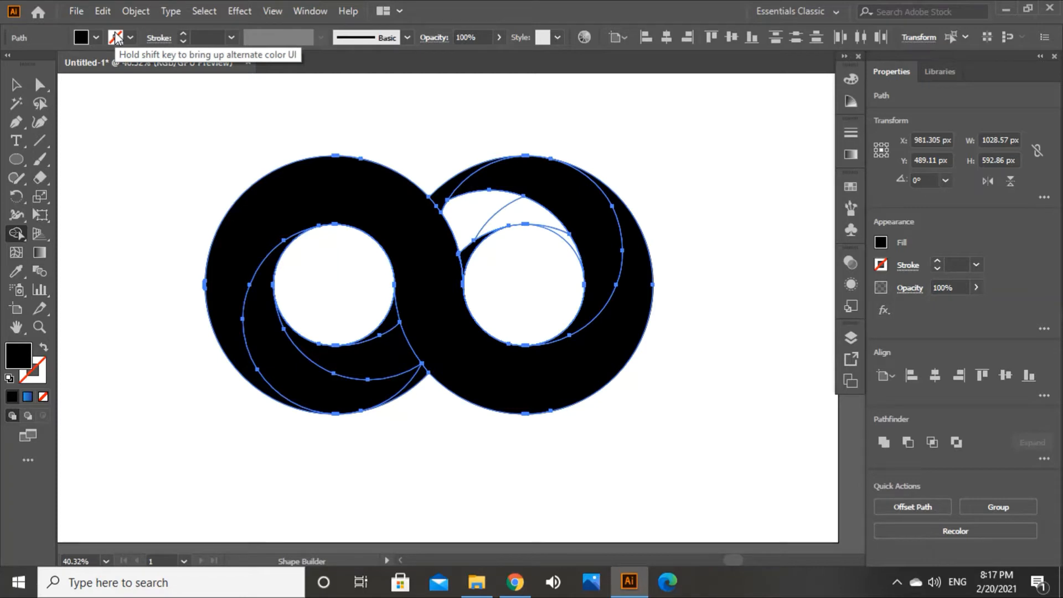
{"action": "left_click", "coordinate": [103, 11]}
{"action": "left_click", "coordinate": [113, 29]}
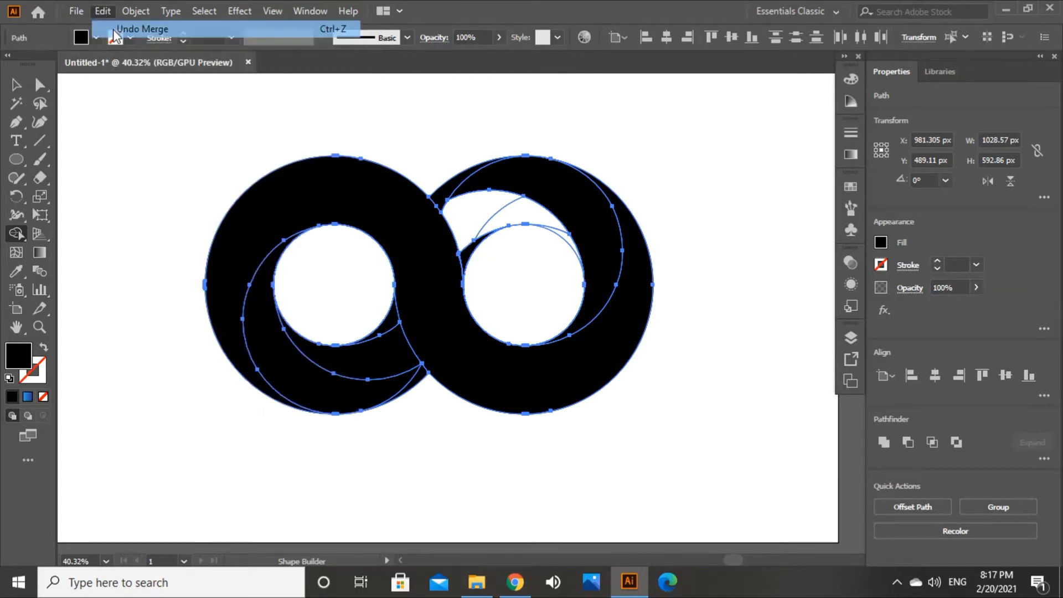
{"action": "left_click", "coordinate": [115, 38]}
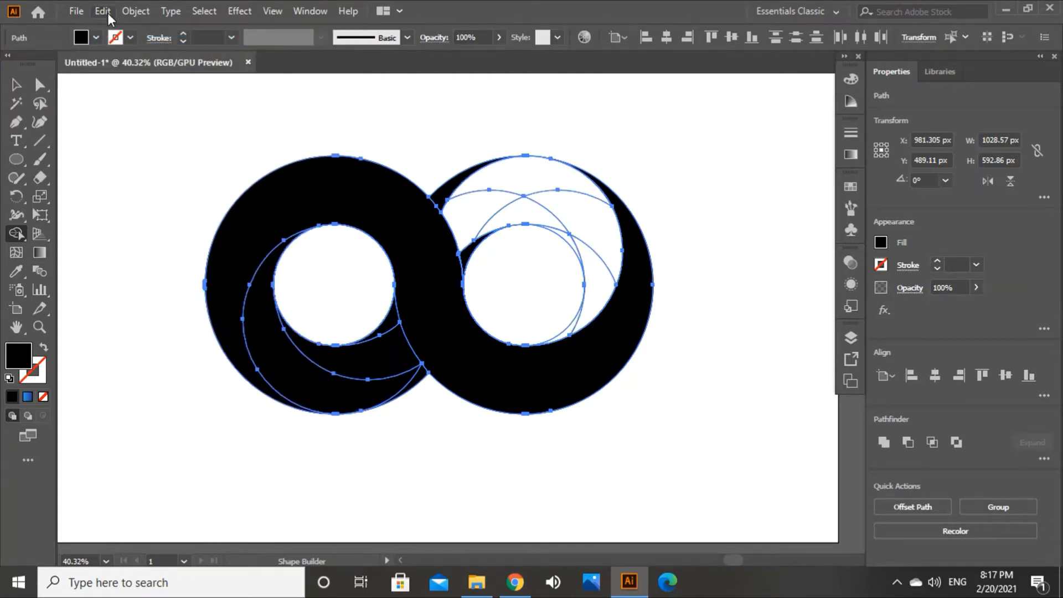
{"action": "left_click", "coordinate": [105, 12]}
{"action": "left_click", "coordinate": [117, 32]}
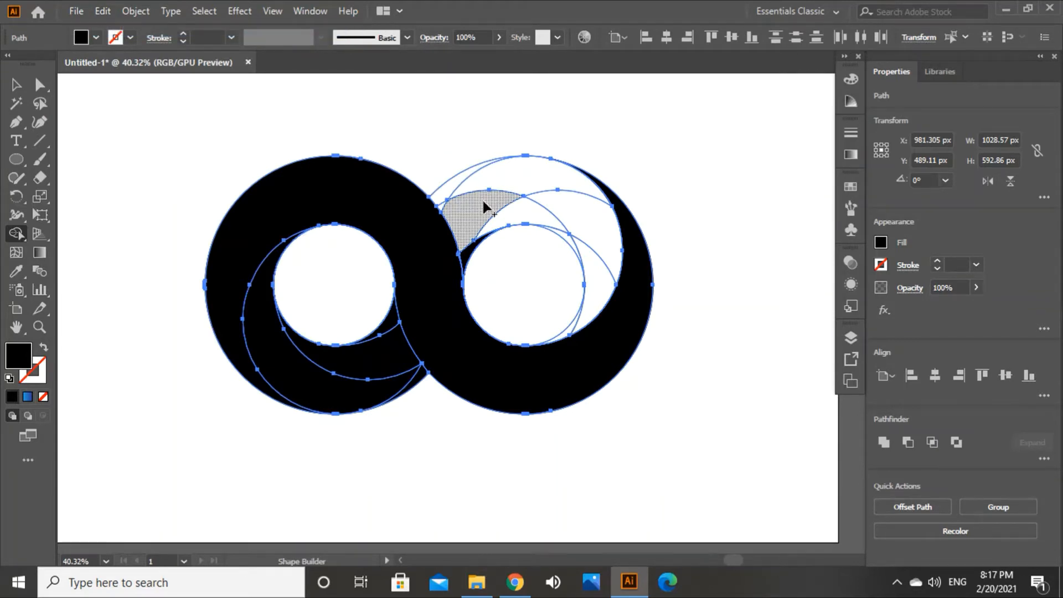
Merge the left loop's remaining lower sliver into its outer band, and the right loop's upper regions into an outer and an inner band.
{"action": "right_click", "coordinate": [382, 398]}
{"action": "left_click", "coordinate": [372, 399]}
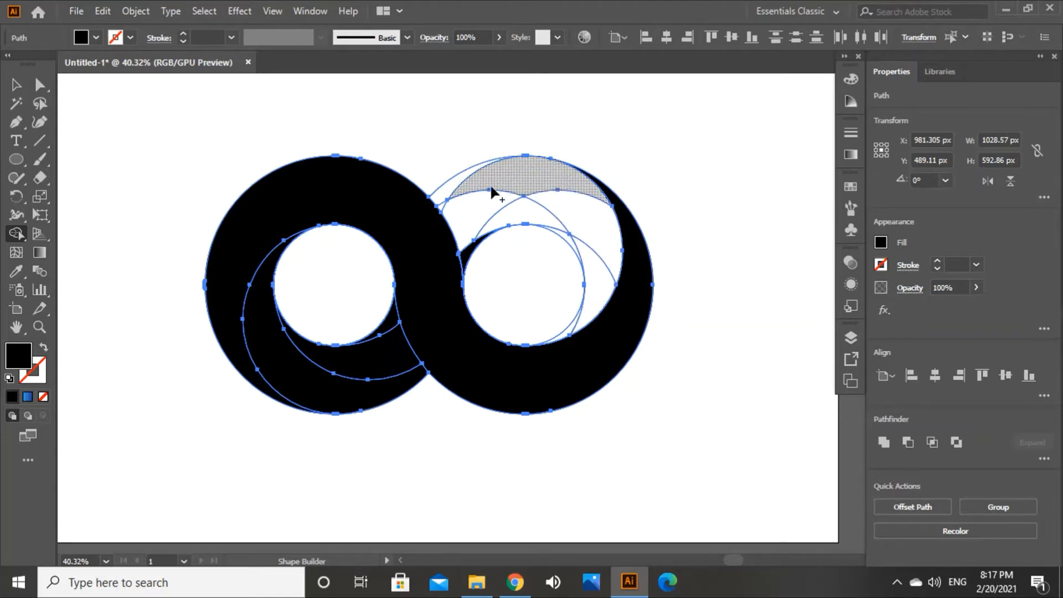
{"action": "mouse_move", "coordinate": [446, 184]}
{"action": "left_mouse_down"}
{"action": "mouse_move", "coordinate": [546, 183]}
{"action": "mouse_move", "coordinate": [579, 228]}
{"action": "mouse_move", "coordinate": [591, 282]}
{"action": "mouse_move", "coordinate": [589, 315]}
{"action": "mouse_move", "coordinate": [573, 328]}
{"action": "left_mouse_up"}
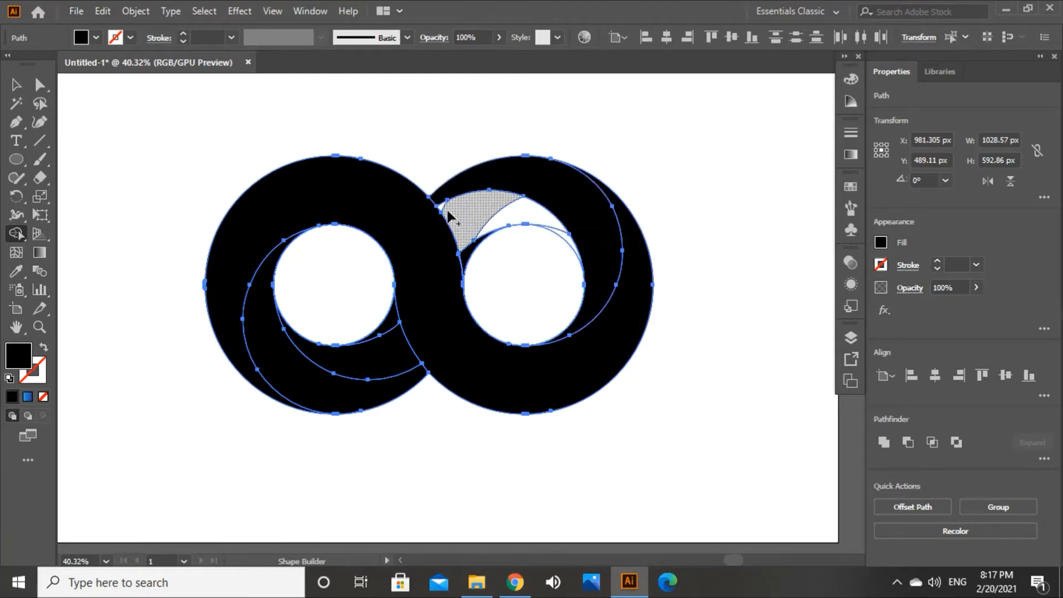
{"action": "mouse_move", "coordinate": [441, 209]}
{"action": "left_mouse_down"}
{"action": "mouse_move", "coordinate": [547, 228]}
{"action": "mouse_move", "coordinate": [563, 242]}
{"action": "mouse_move", "coordinate": [557, 260]}
{"action": "left_mouse_up"}
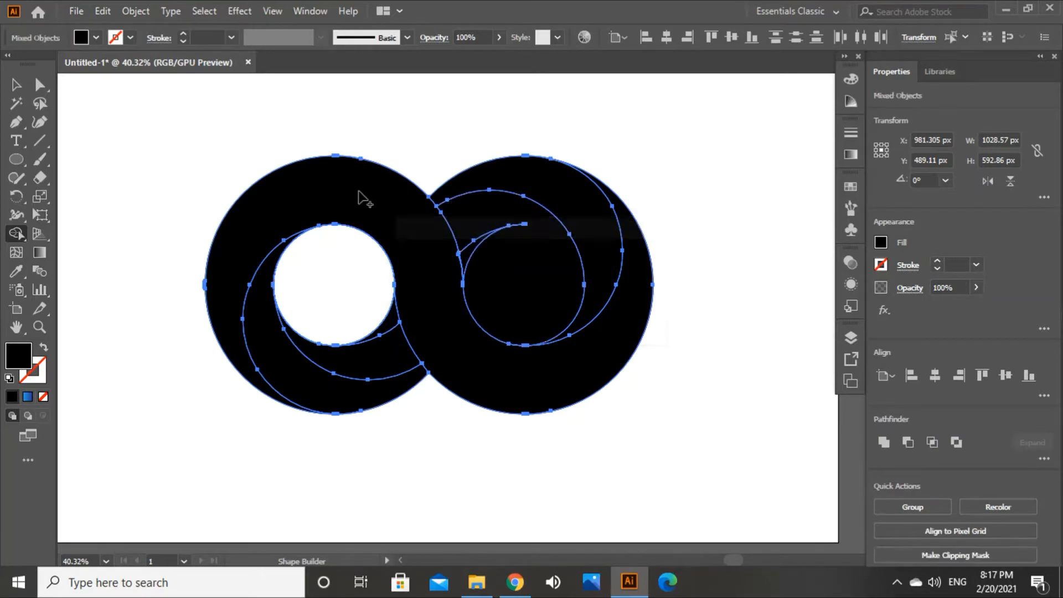
{"action": "left_click", "coordinate": [106, 13]}
{"action": "left_click", "coordinate": [117, 28]}
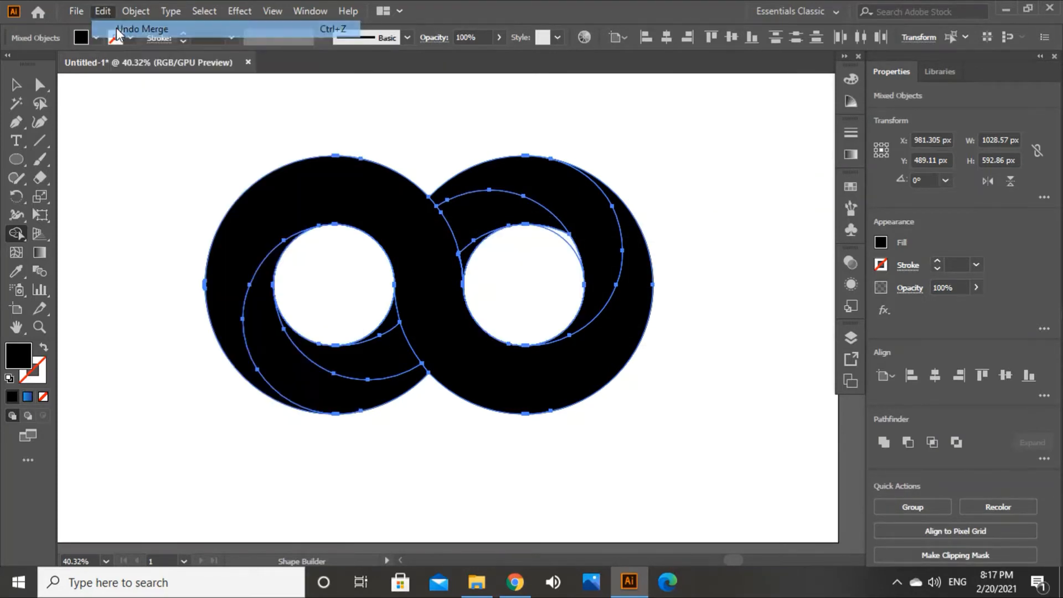
{"action": "left_click_drag", "start_coordinate": [459, 216], "coordinate": [564, 239]}
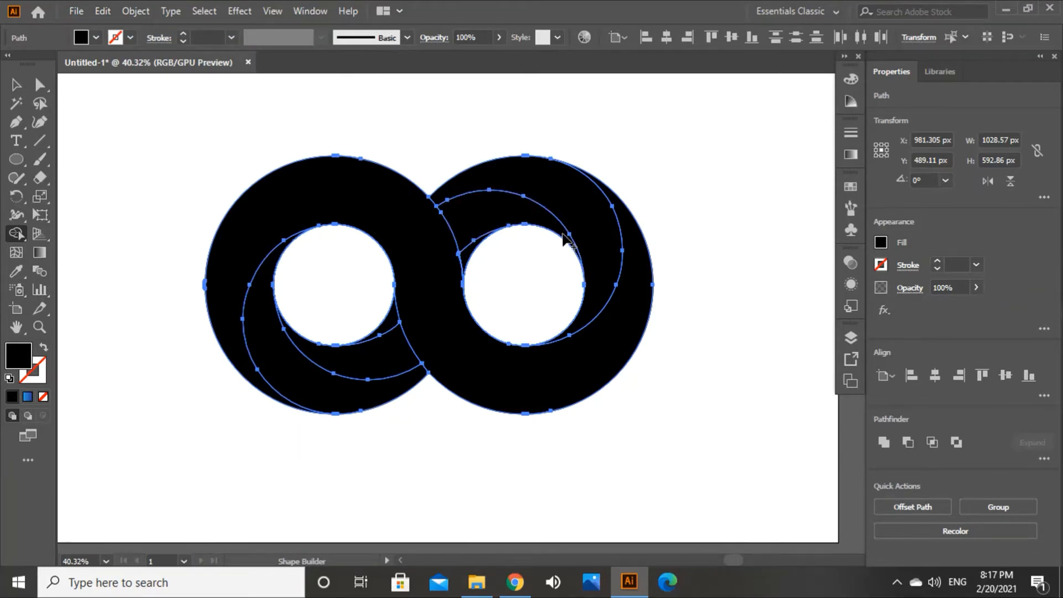
Select the whole double-loop figure and give all its shapes a black fill and no stroke.
{"action": "left_click", "coordinate": [36, 327]}
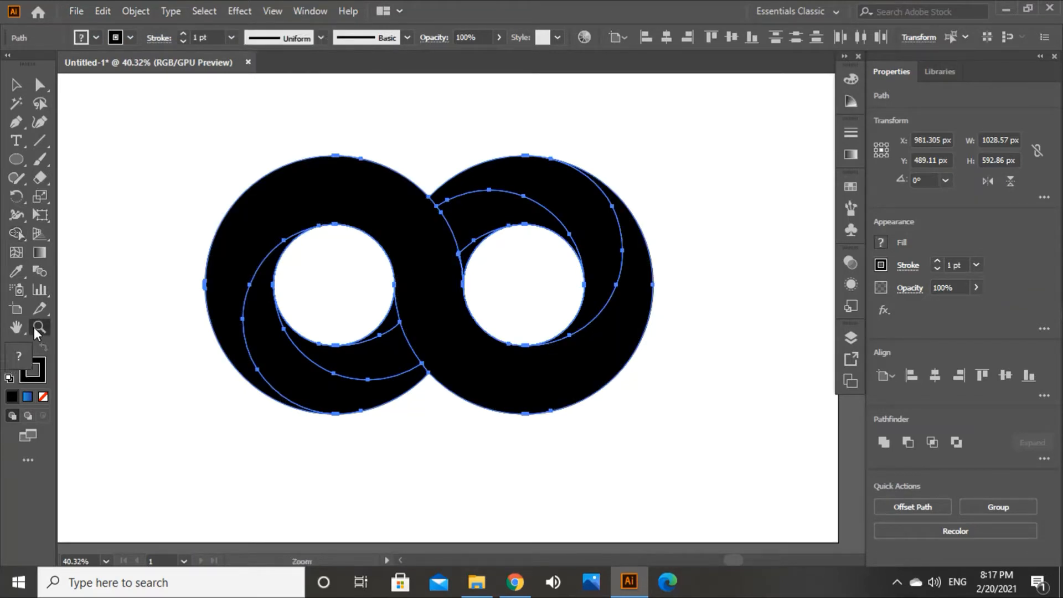
{"action": "left_click", "coordinate": [22, 88]}
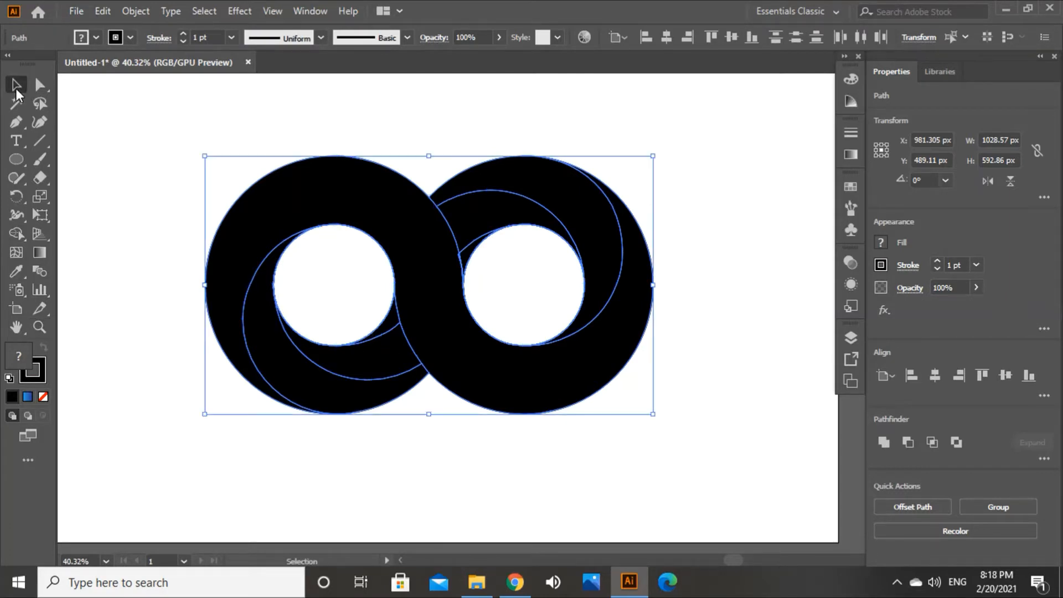
{"action": "left_click", "coordinate": [132, 150]}
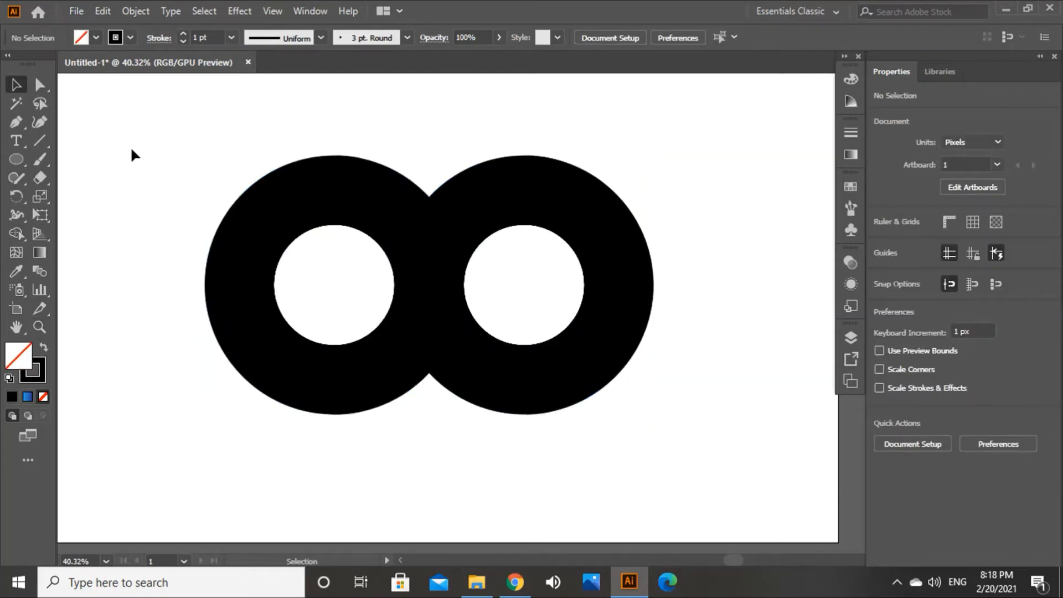
{"action": "left_click_drag", "start_coordinate": [133, 148], "coordinate": [702, 428]}
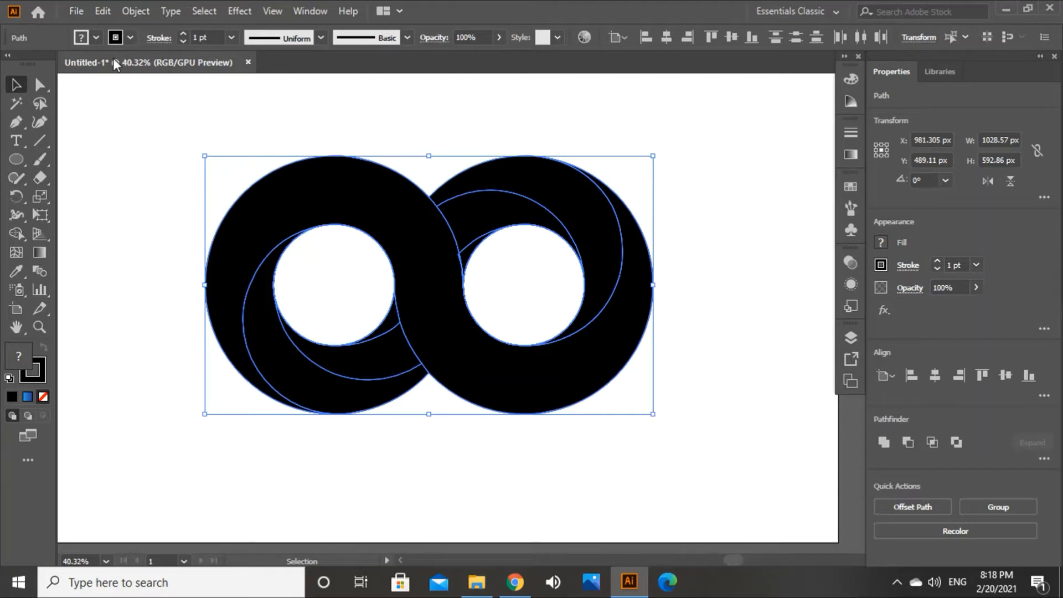
{"action": "left_click", "coordinate": [95, 39]}
{"action": "left_click", "coordinate": [43, 66]}
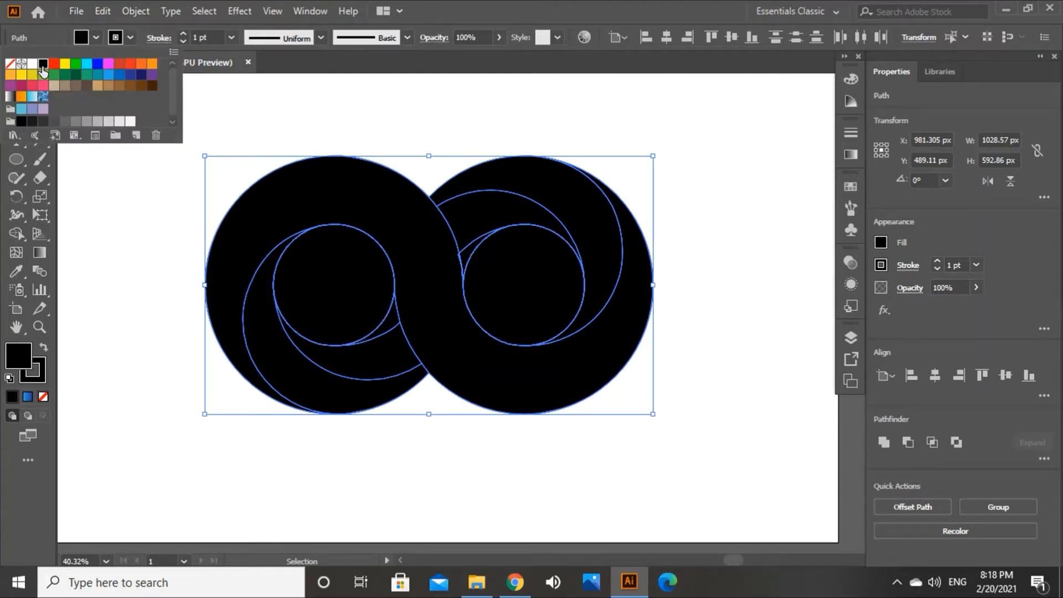
{"action": "left_click", "coordinate": [125, 39]}
{"action": "left_click", "coordinate": [125, 39]}
{"action": "left_click", "coordinate": [11, 65]}
{"action": "left_click", "coordinate": [130, 38]}
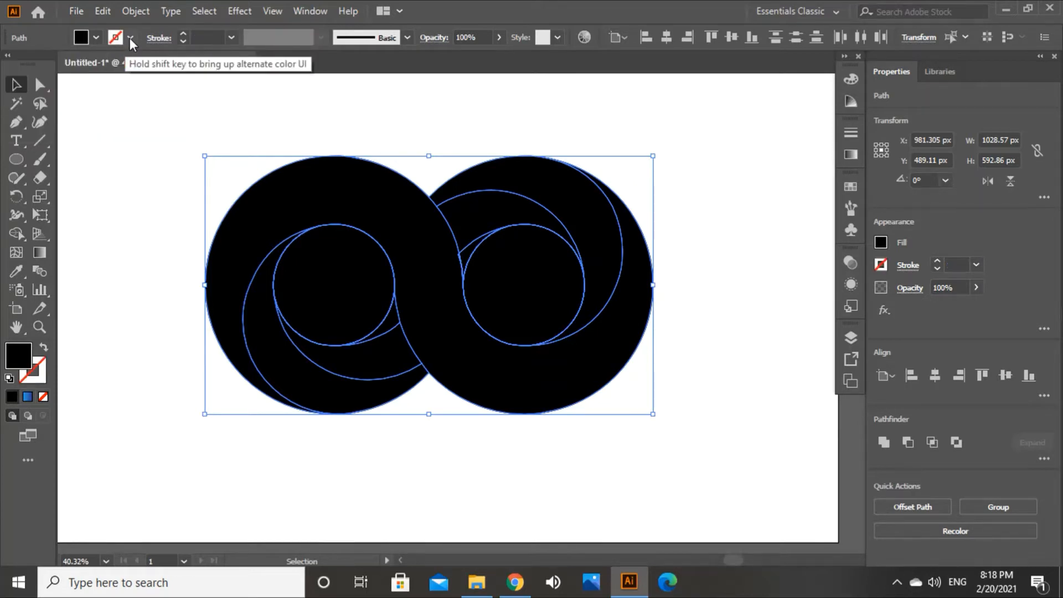
Remove the two inner circles with Shape Builder to leave a hole in each loop.
{"action": "left_click", "coordinate": [16, 233]}
{"action": "left_click", "coordinate": [350, 282], "text": "alt"}
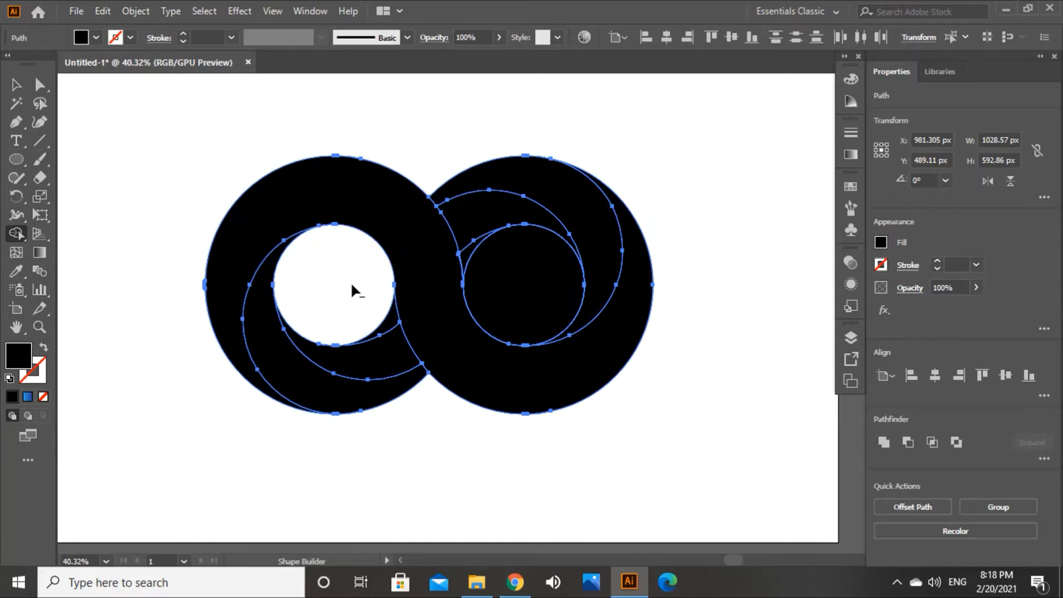
{"action": "left_click", "coordinate": [528, 285], "text": "alt"}
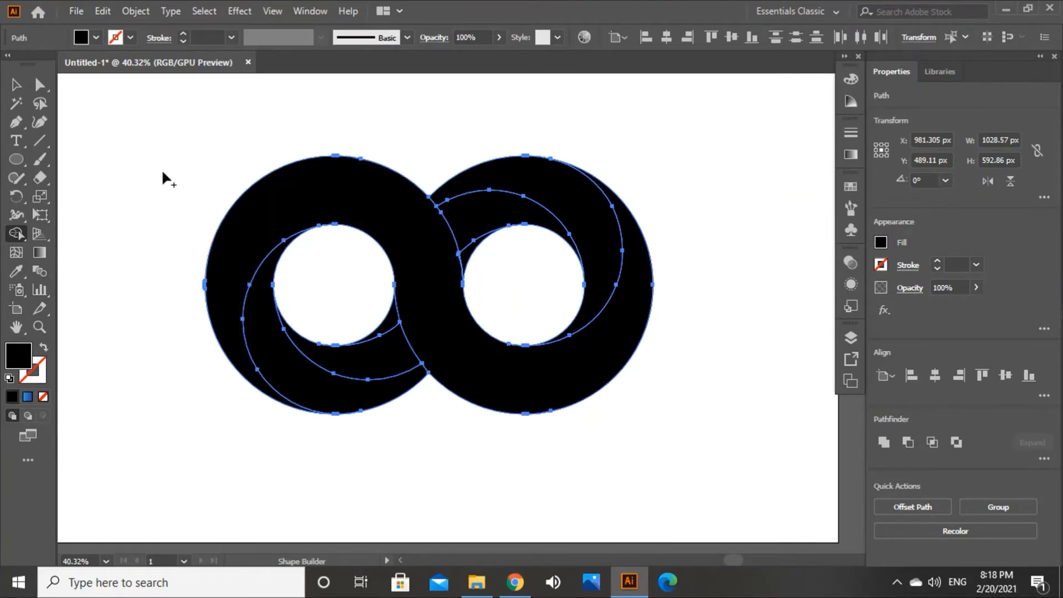
{"action": "left_click", "coordinate": [16, 85]}
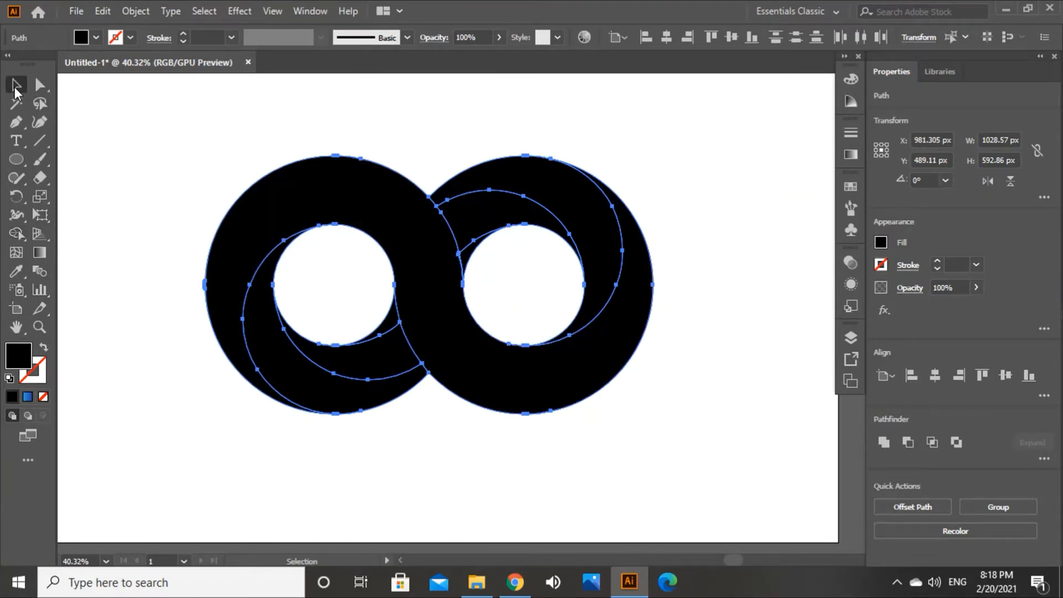
Group all the shapes of the double-loop figure and ungroup them again into separate paths.
{"action": "left_click", "coordinate": [136, 11]}
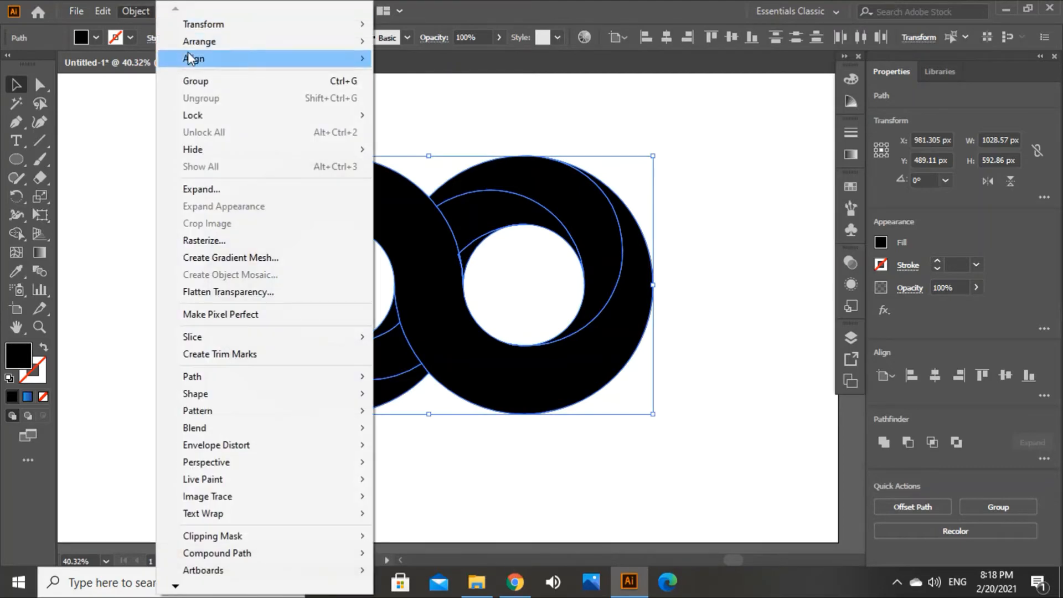
{"action": "left_click", "coordinate": [193, 81]}
{"action": "left_click", "coordinate": [139, 12]}
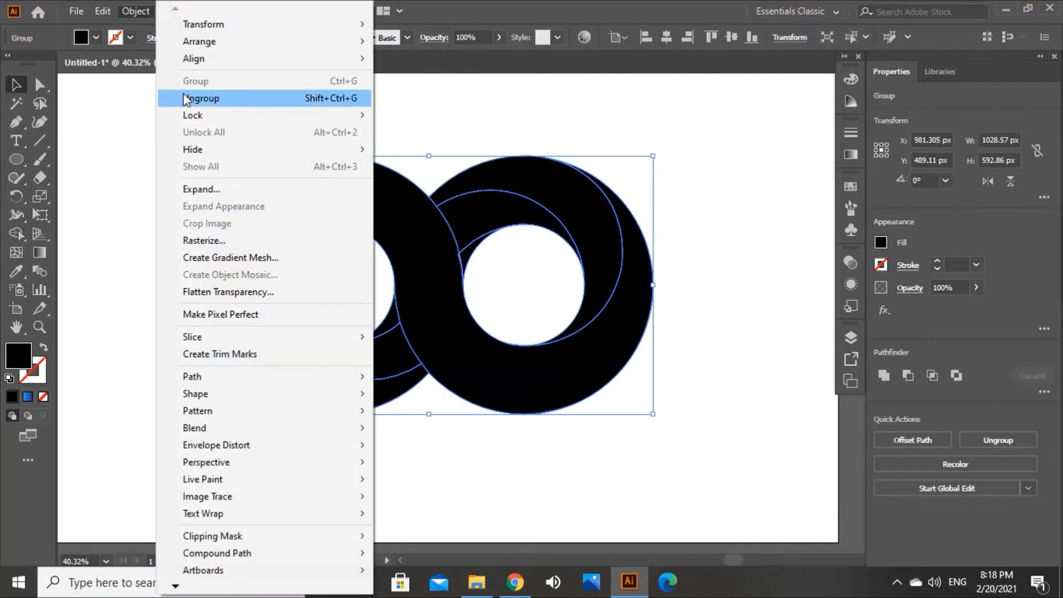
{"action": "left_click", "coordinate": [188, 98]}
{"action": "left_click", "coordinate": [136, 11]}
{"action": "left_click", "coordinate": [136, 11]}
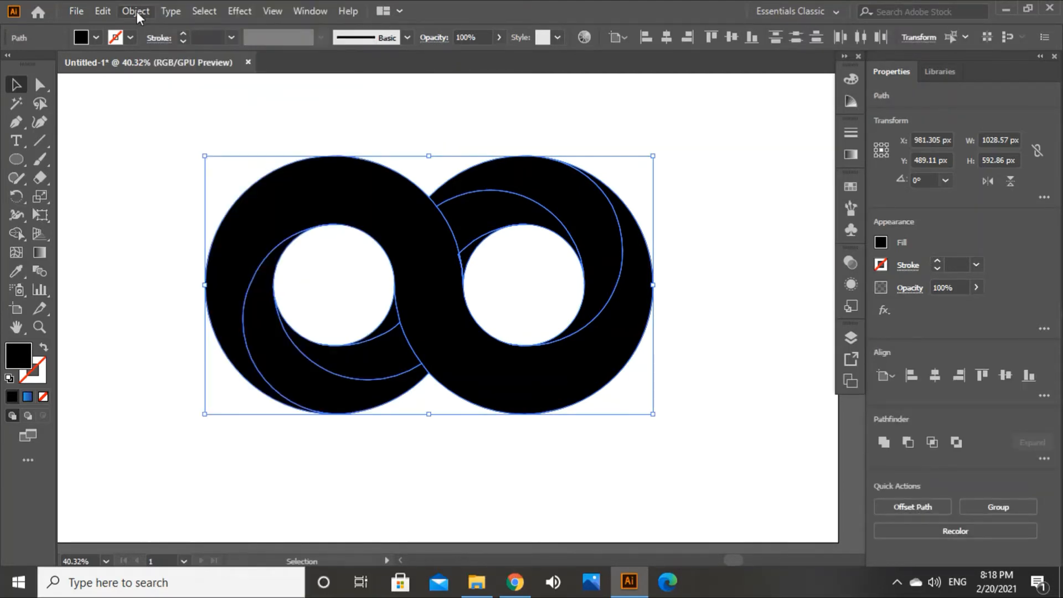
{"action": "left_click", "coordinate": [171, 135]}
Select the left loop's bands one at a time to check that they are separate shapes.
{"action": "left_click", "coordinate": [268, 236]}
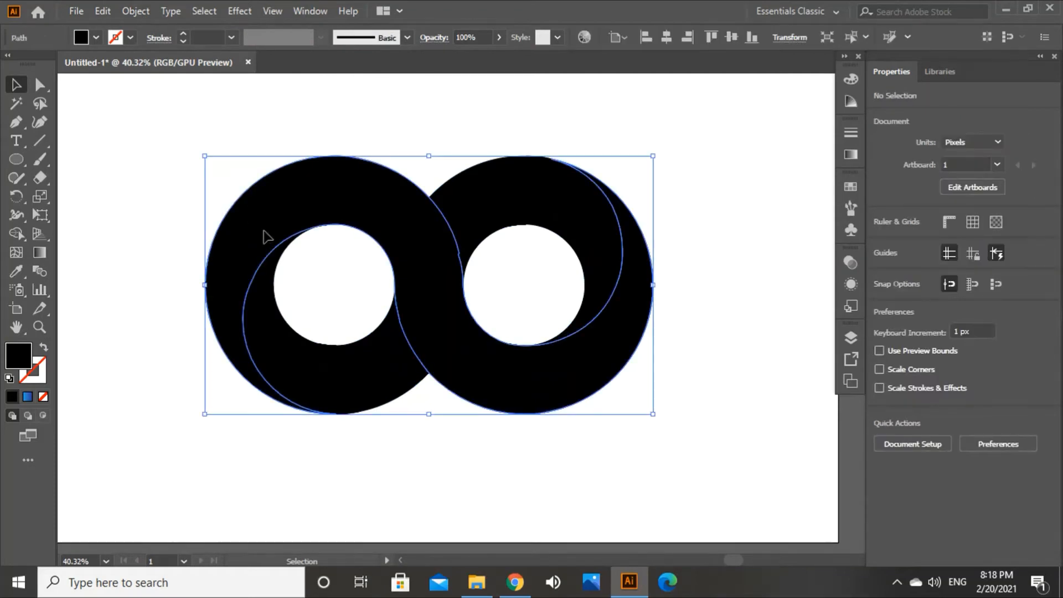
{"action": "left_click", "coordinate": [297, 332]}
{"action": "left_click", "coordinate": [289, 374]}
{"action": "left_click", "coordinate": [125, 353]}
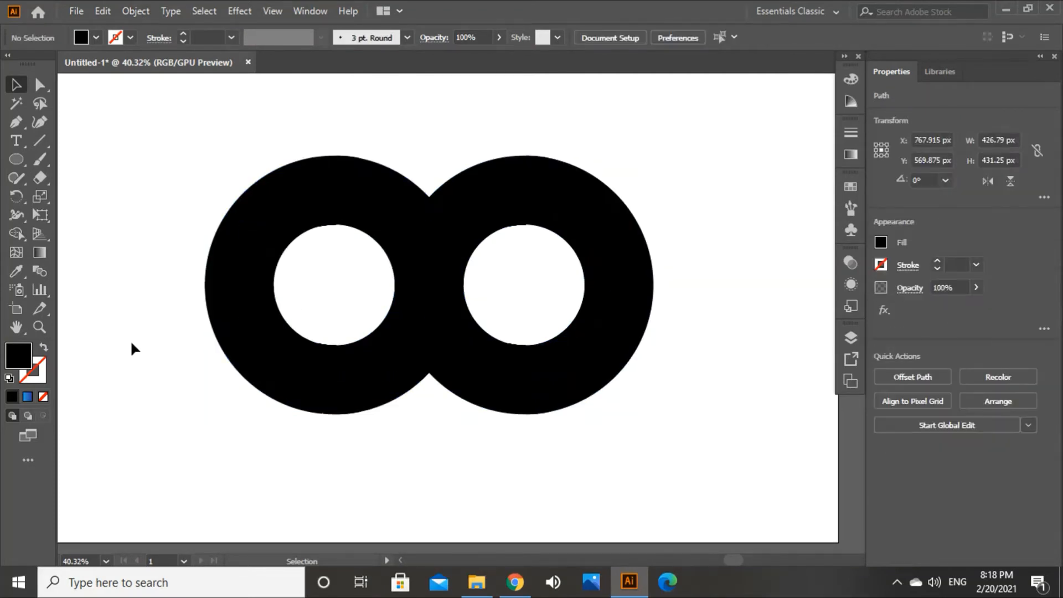
Apply the White, Black gradient to the main S-shaped band and set its start colour to blue, R=41 G=171 B=226.
{"action": "left_click", "coordinate": [321, 207]}
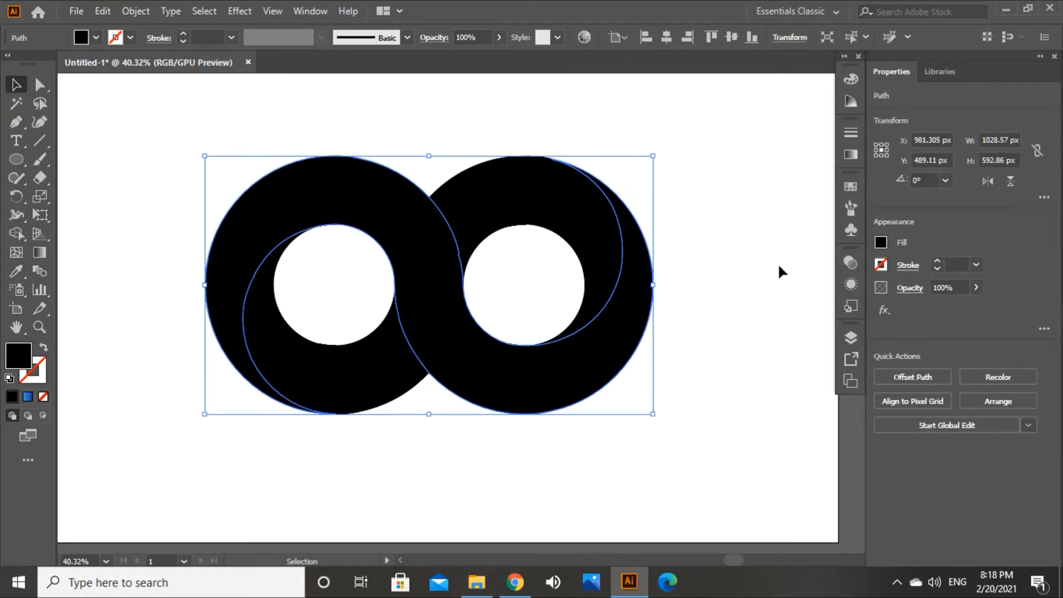
{"action": "left_click", "coordinate": [851, 158]}
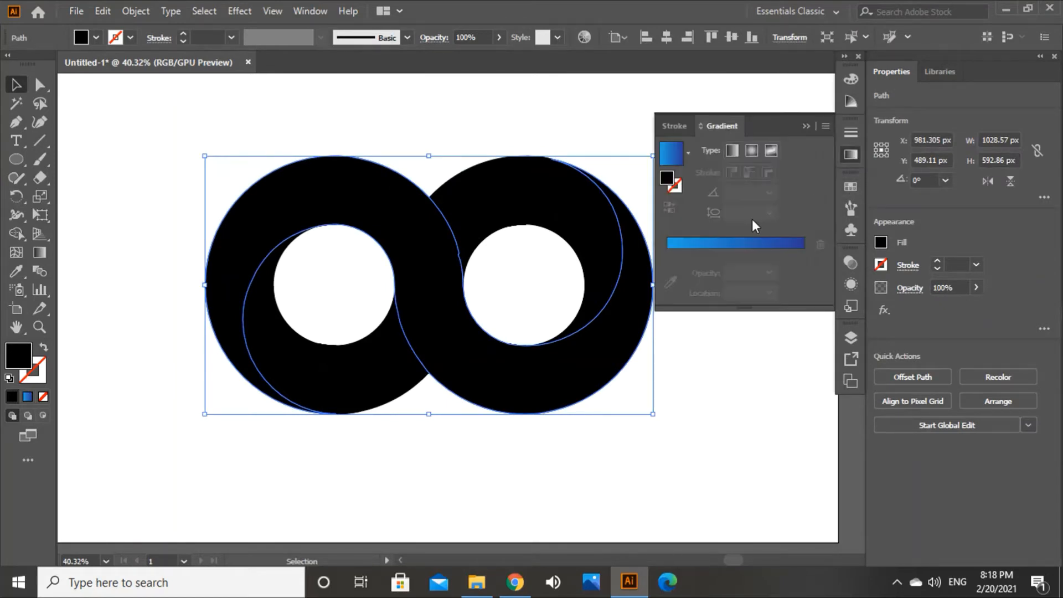
{"action": "left_click", "coordinate": [686, 153]}
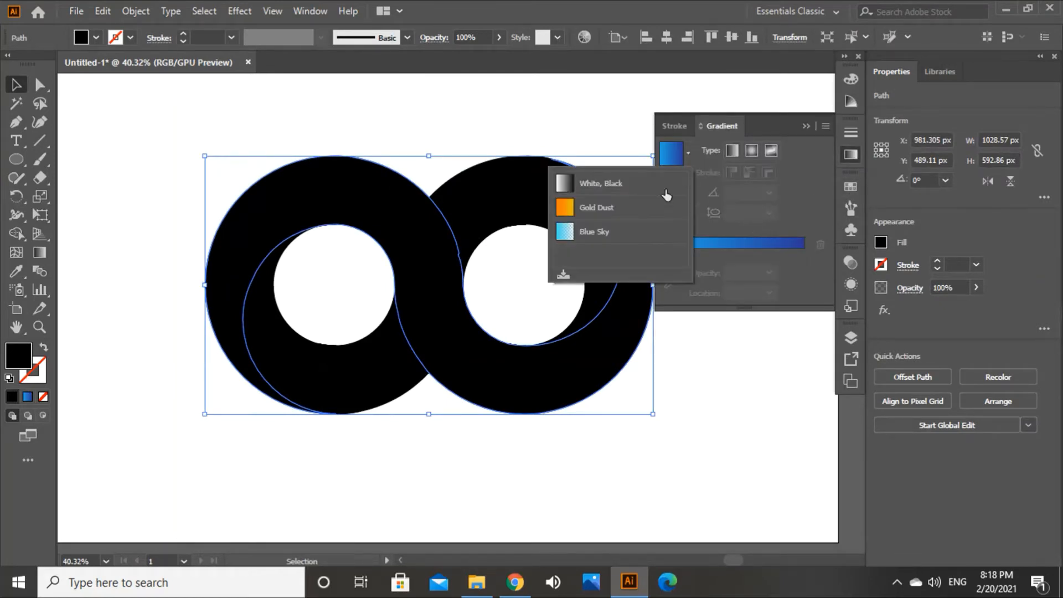
{"action": "left_click", "coordinate": [627, 184]}
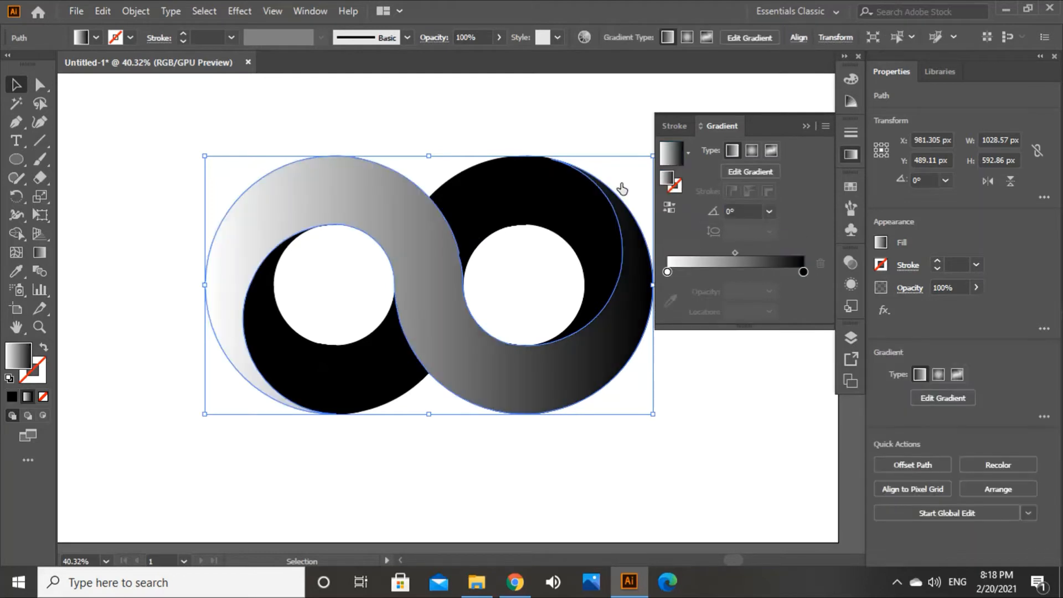
{"action": "double_click", "coordinate": [667, 271]}
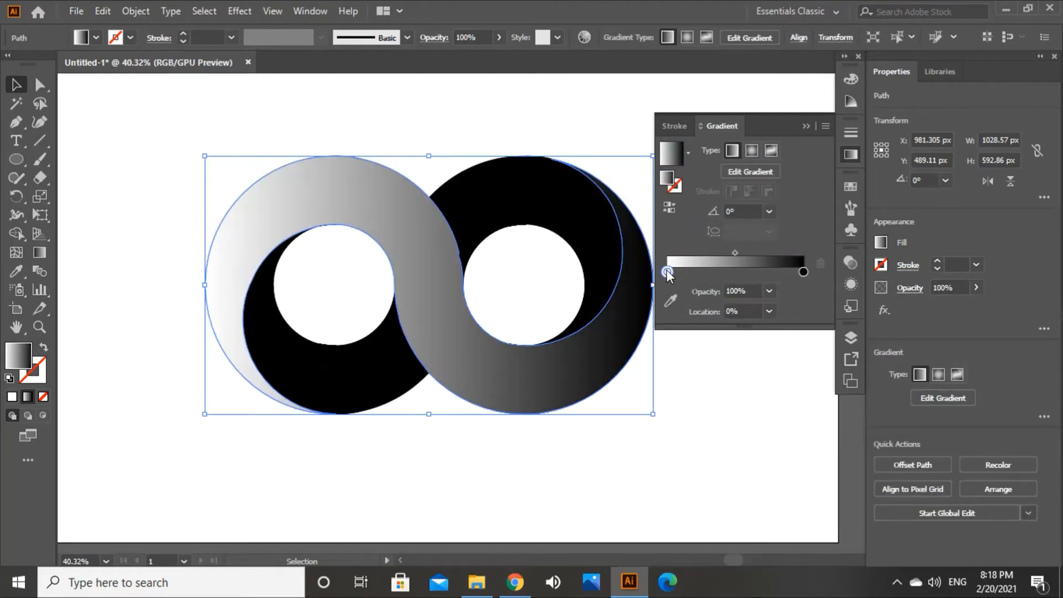
{"action": "left_click", "coordinate": [679, 332]}
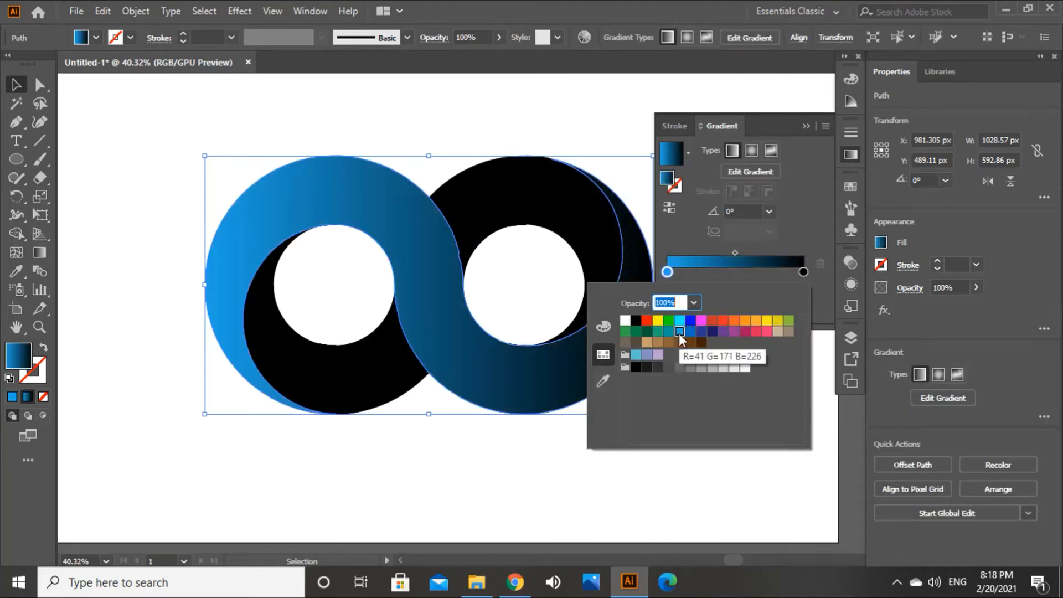
Set the end colour of the S-shaped band's gradient to dark navy, R=27 G=20 B=100.
{"action": "left_click", "coordinate": [803, 272]}
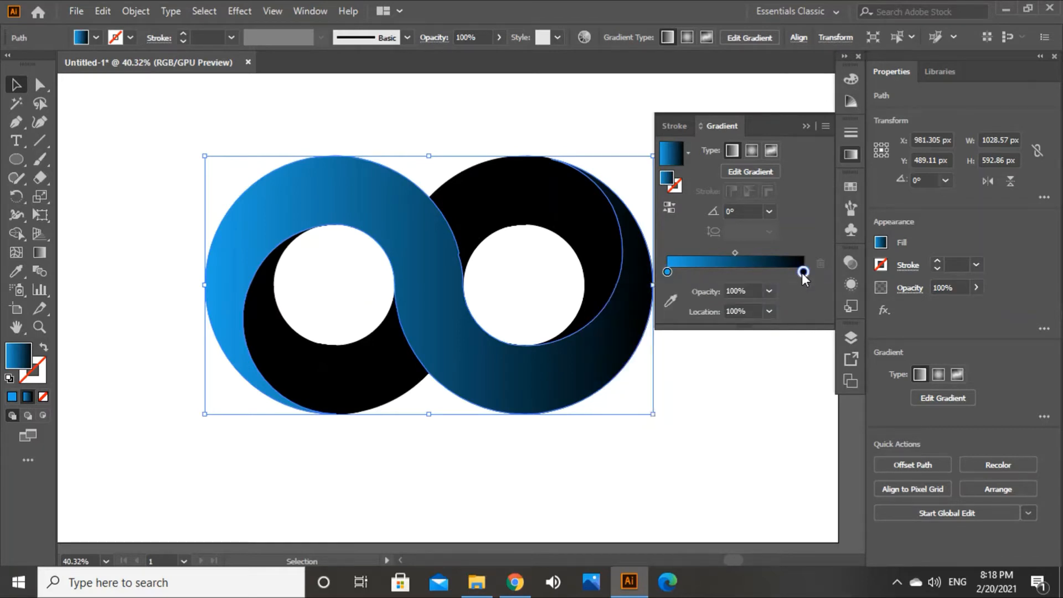
{"action": "double_click", "coordinate": [803, 272]}
{"action": "left_click", "coordinate": [712, 331]}
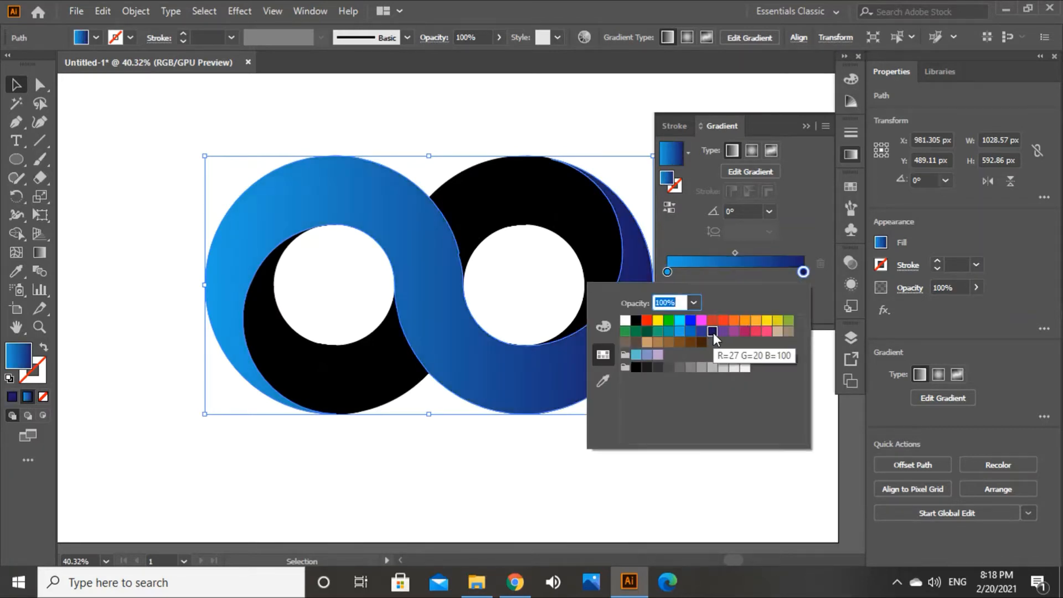
Try purple, magenta, pink and crimson (R=158 G=0 B=93) as the gradient's end colour.
{"action": "left_click", "coordinate": [722, 331]}
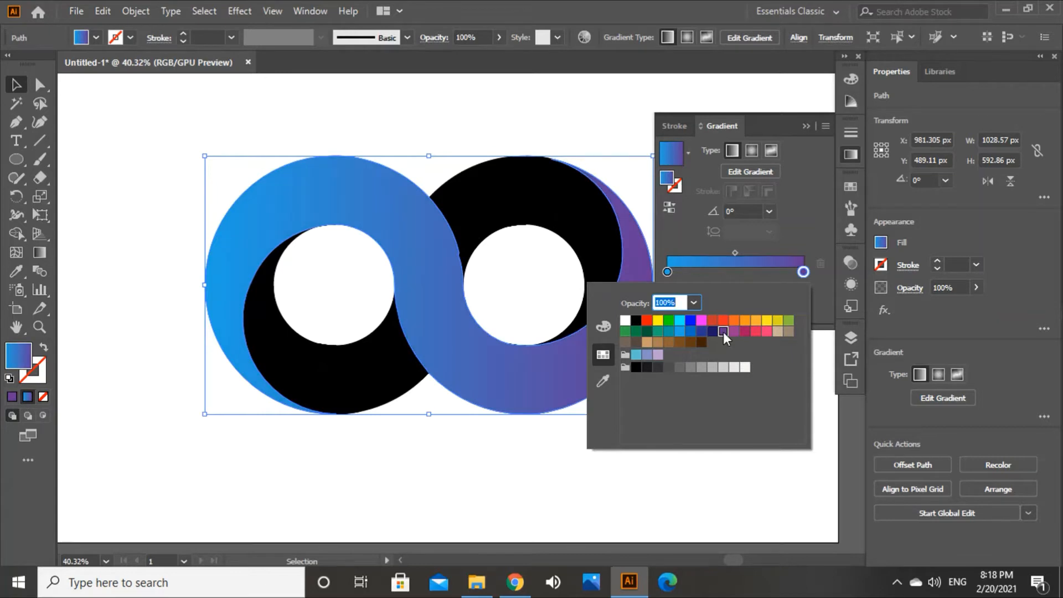
{"action": "left_click", "coordinate": [734, 330]}
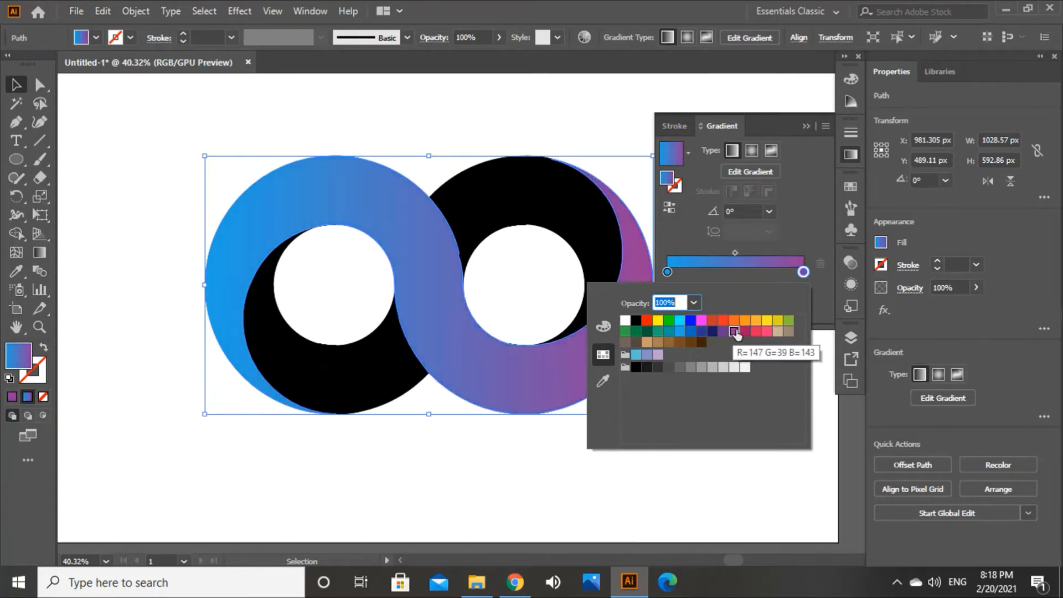
{"action": "left_click", "coordinate": [758, 331]}
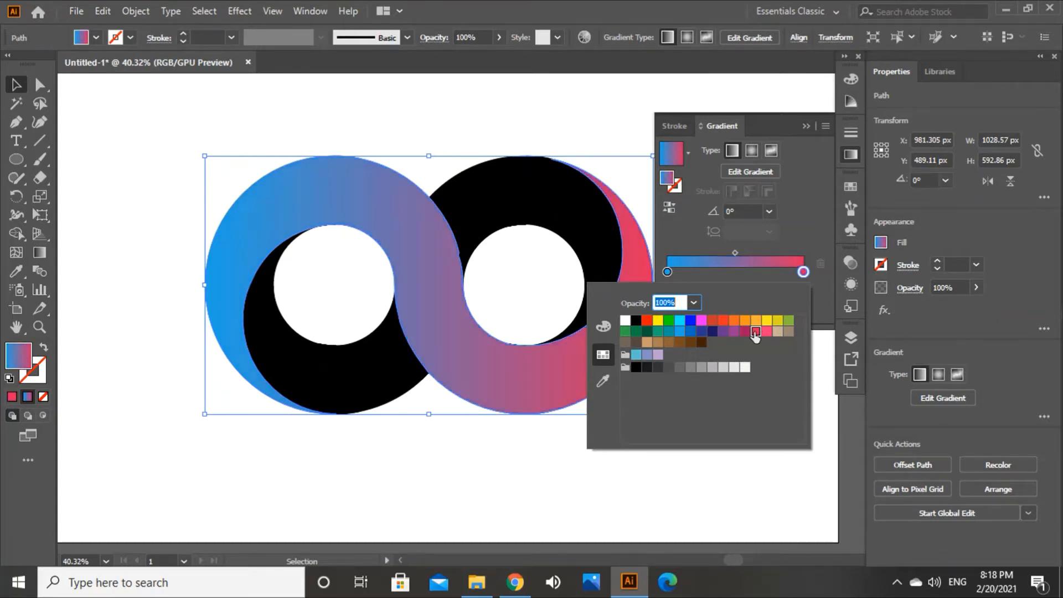
{"action": "left_click", "coordinate": [747, 332]}
{"action": "left_click", "coordinate": [746, 331]}
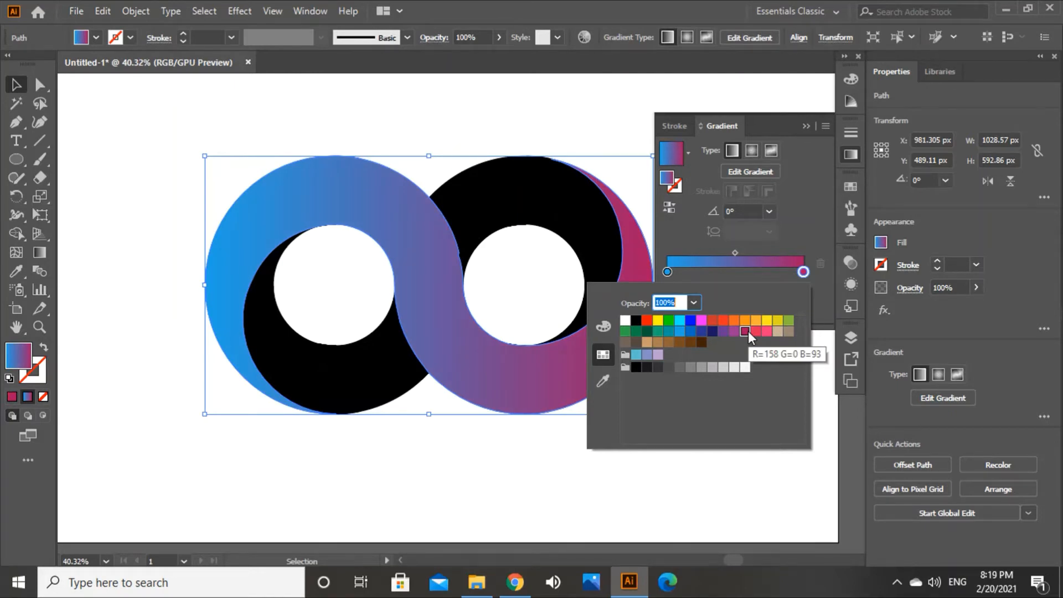
Return the gradient's end colour to dark navy, R=27 G=20 B=100, then close the gradient settings and deselect the band.
{"action": "left_click", "coordinate": [713, 331]}
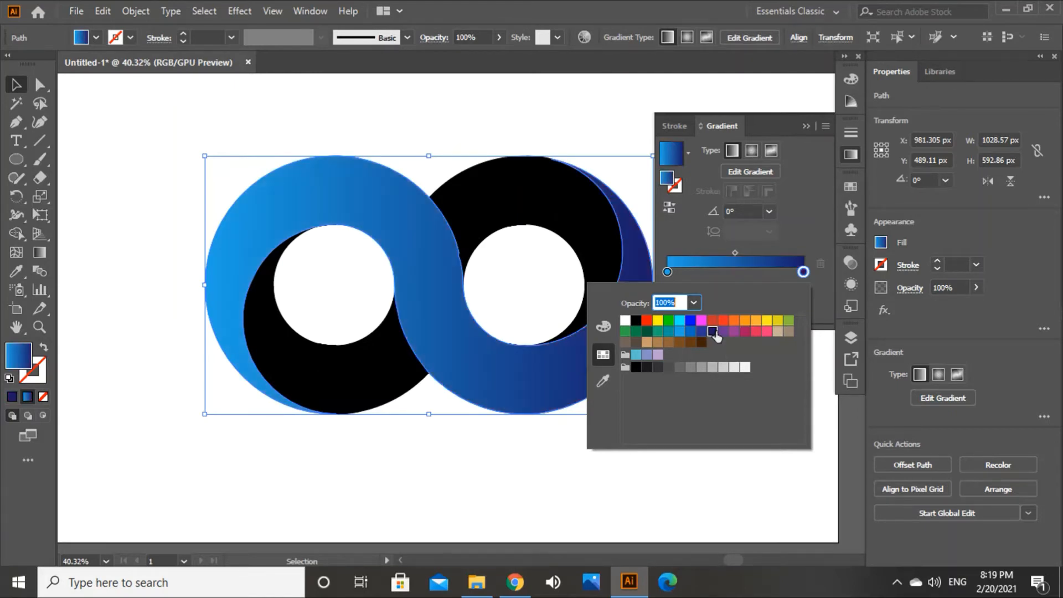
{"action": "left_click", "coordinate": [818, 224]}
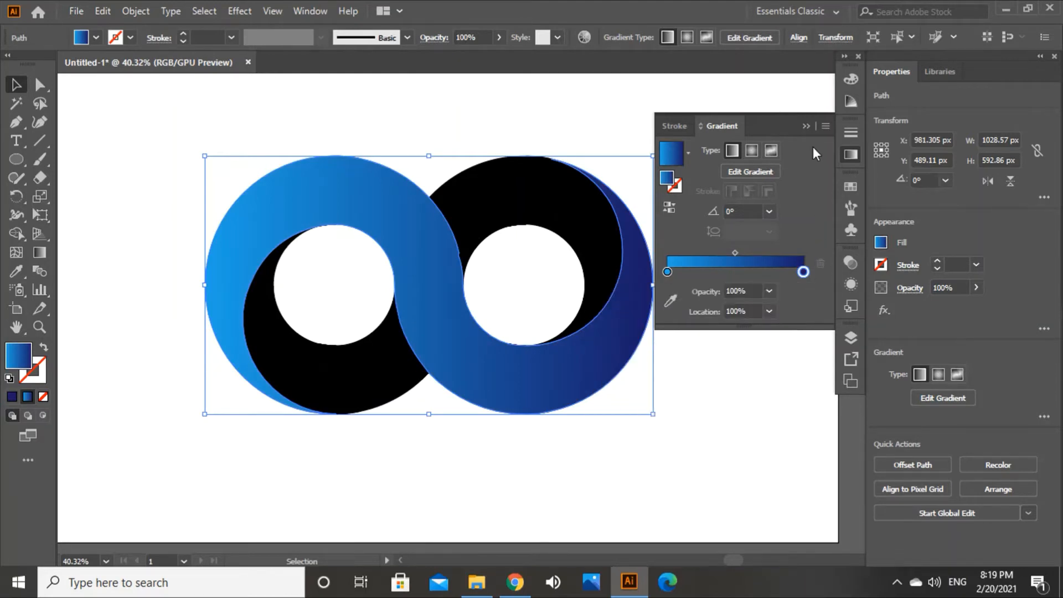
{"action": "left_click", "coordinate": [806, 125]}
{"action": "left_click", "coordinate": [751, 149]}
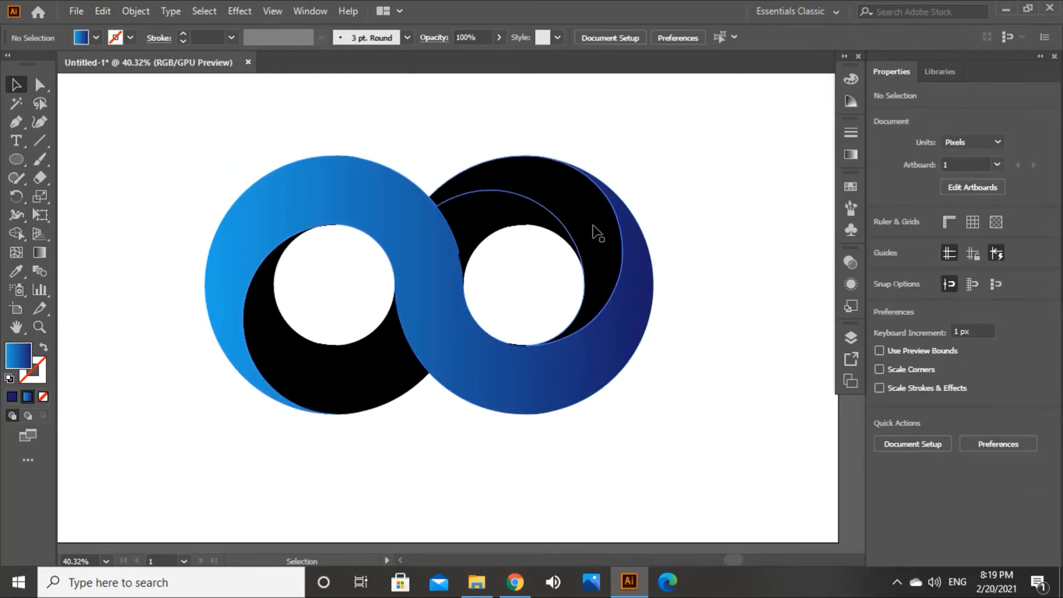
{"action": "right_click", "coordinate": [407, 160]}
{"action": "left_click", "coordinate": [354, 125]}
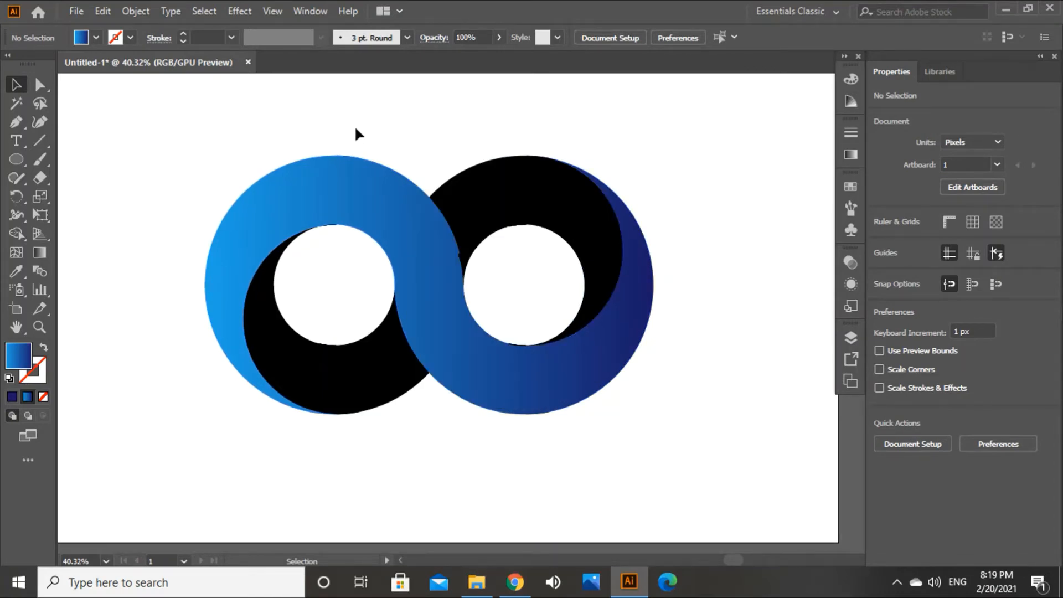
Merge the thin sliver between the two loops, beside the right hole's inner edge, into the blue gradient band with Shape Builder.
{"action": "left_click_drag", "start_coordinate": [347, 119], "coordinate": [560, 383]}
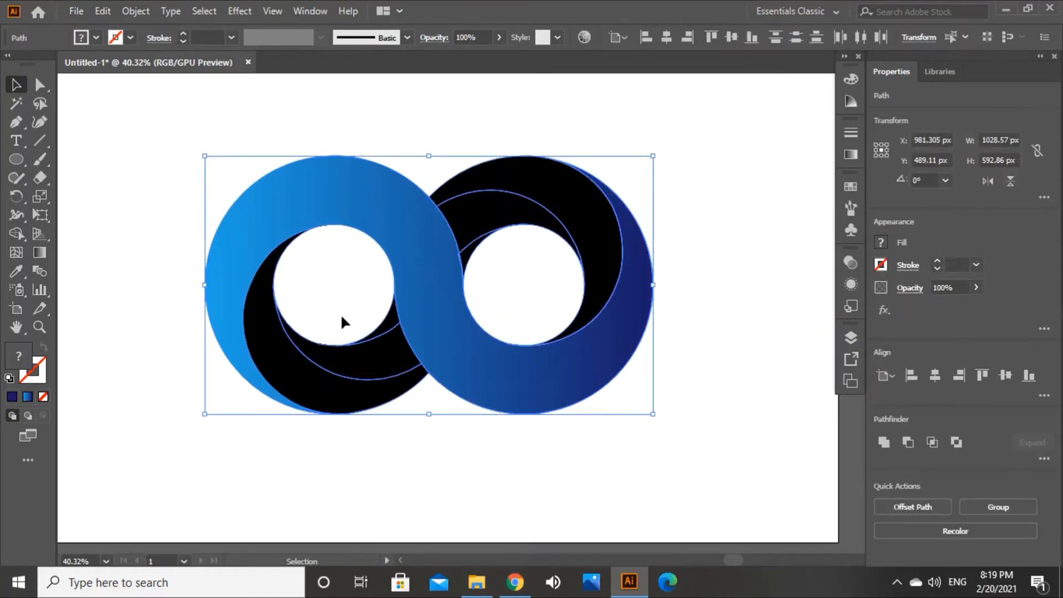
{"action": "left_click", "coordinate": [35, 333]}
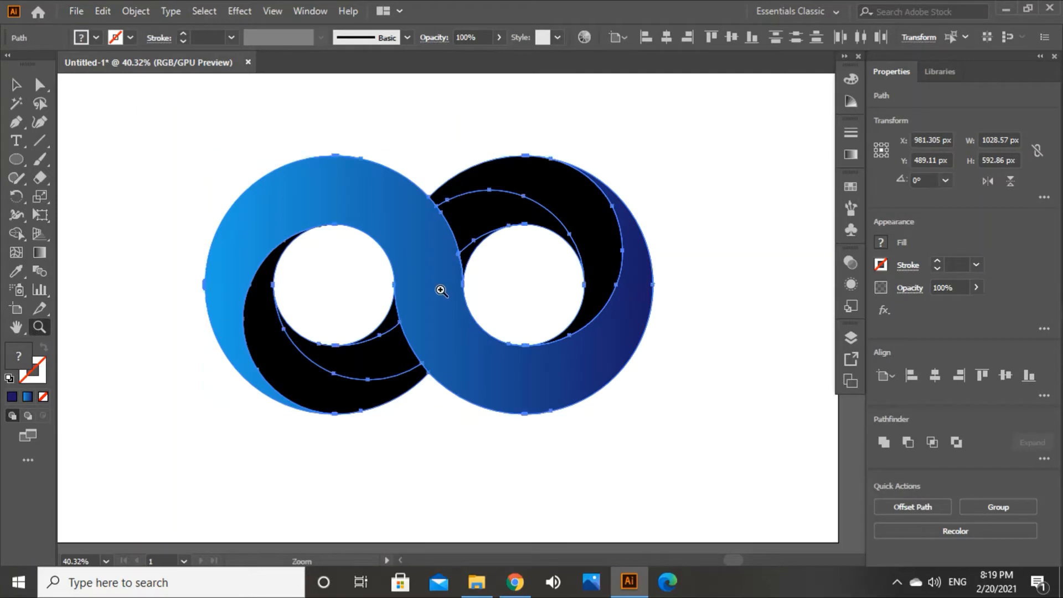
{"action": "left_click_drag", "start_coordinate": [440, 290], "coordinate": [586, 226]}
{"action": "left_click_drag", "start_coordinate": [491, 277], "coordinate": [603, 180]}
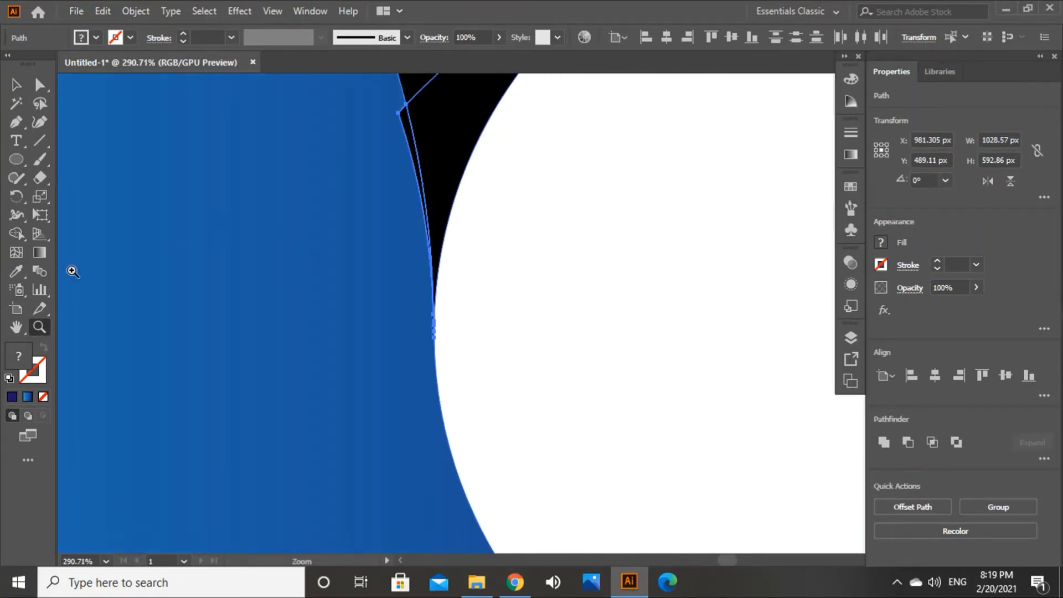
{"action": "left_click", "coordinate": [16, 233]}
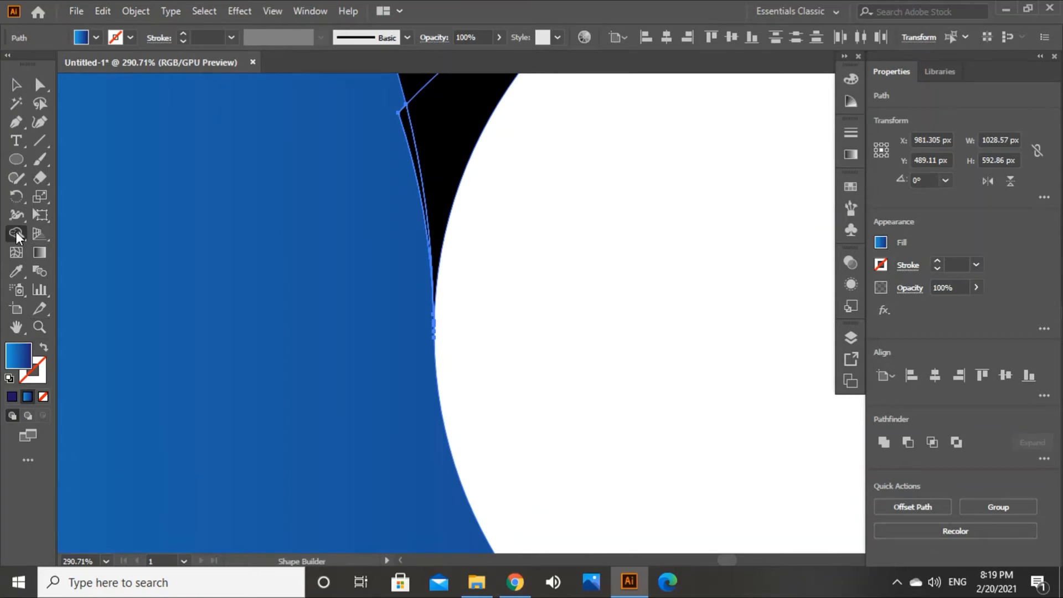
{"action": "left_click", "coordinate": [419, 180]}
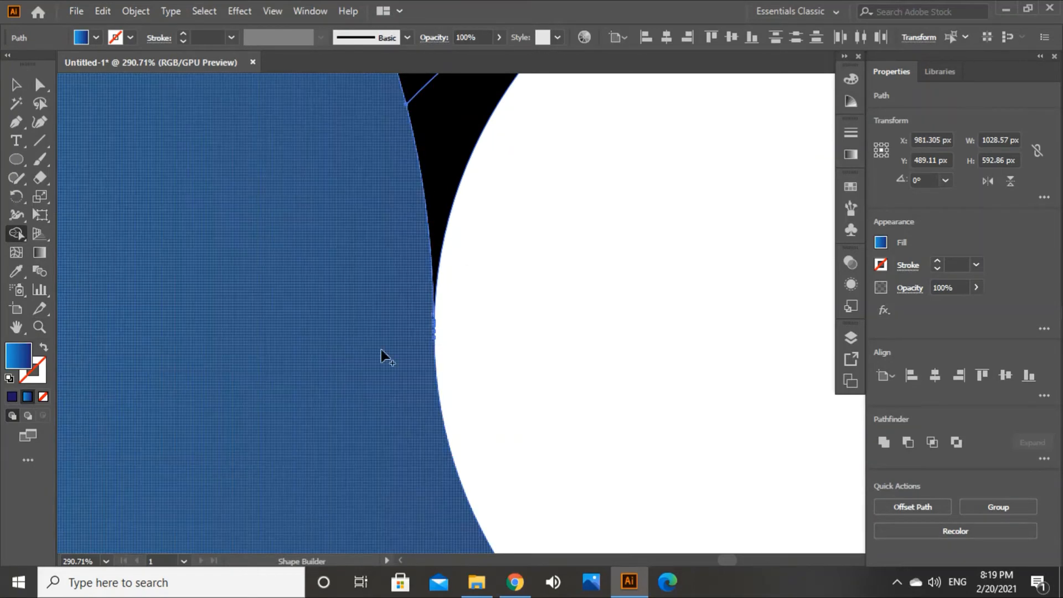
{"action": "left_click", "coordinate": [106, 561]}
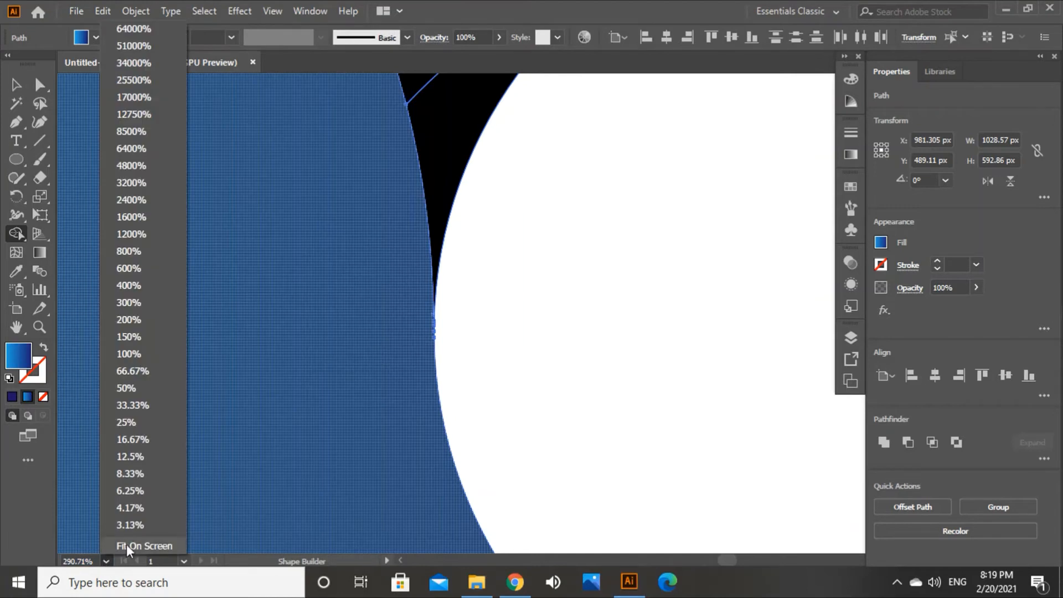
{"action": "left_click", "coordinate": [129, 543]}
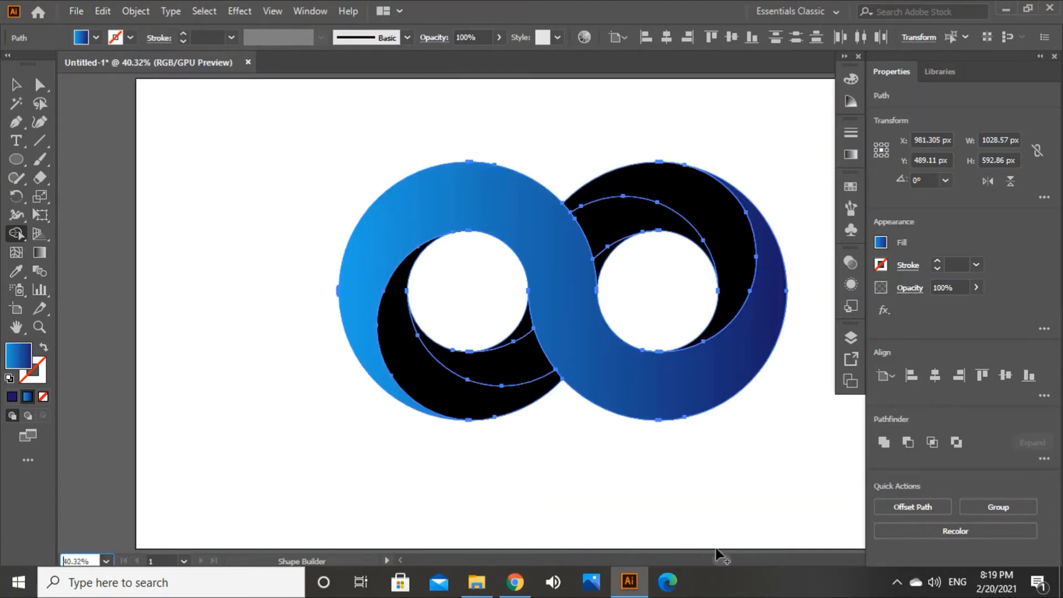
{"action": "left_click_drag", "start_coordinate": [720, 560], "coordinate": [734, 557]}
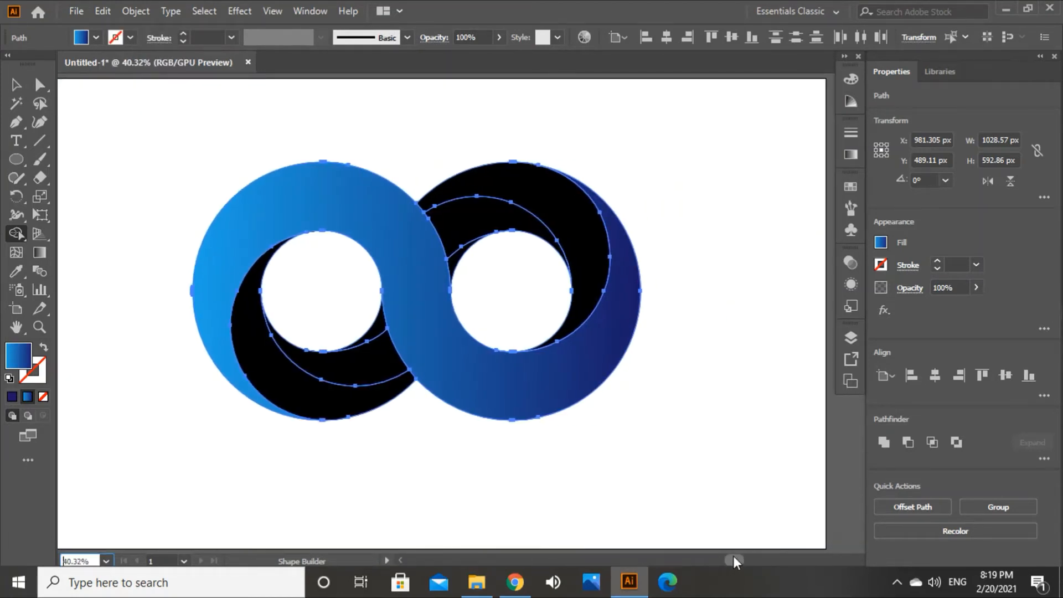
{"action": "left_click", "coordinate": [17, 86]}
{"action": "left_click", "coordinate": [71, 114]}
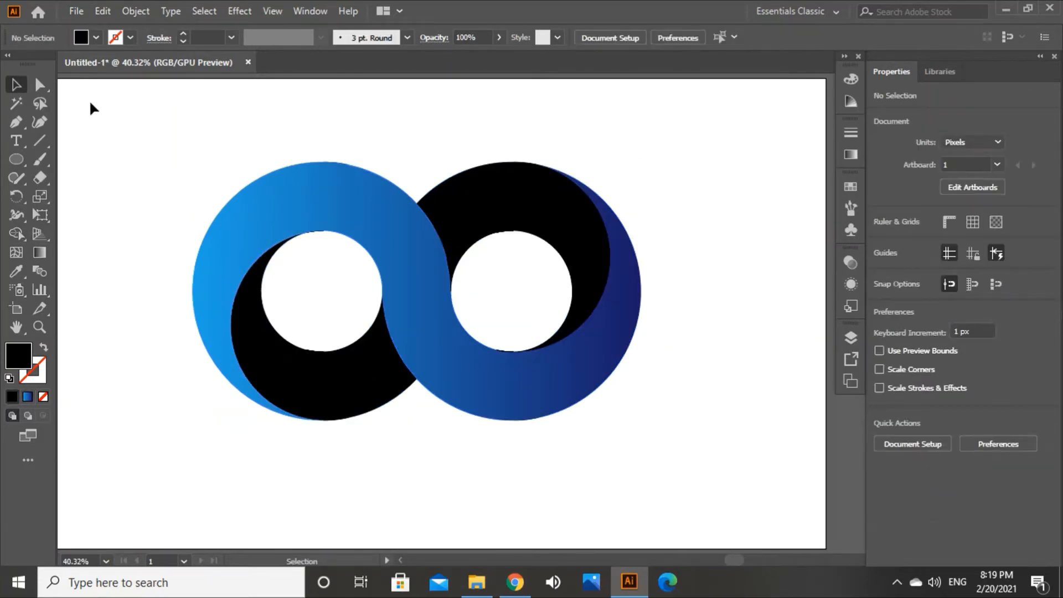
Delete the tiny black sliver on the lower edge of the right loop's hole.
{"action": "left_click", "coordinate": [506, 351]}
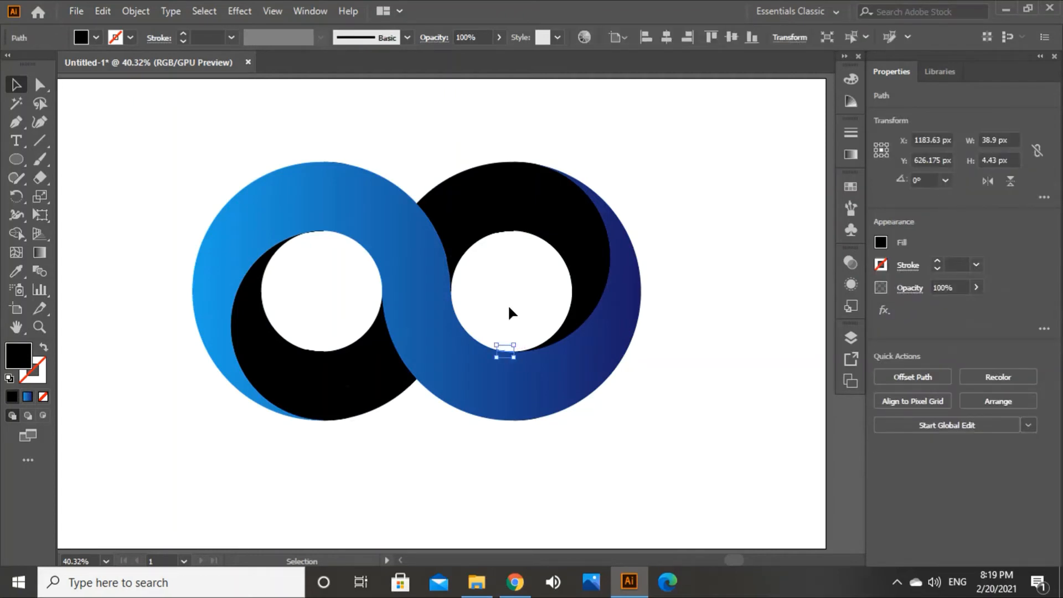
{"action": "left_click", "coordinate": [507, 304]}
{"action": "left_click", "coordinate": [505, 351]}
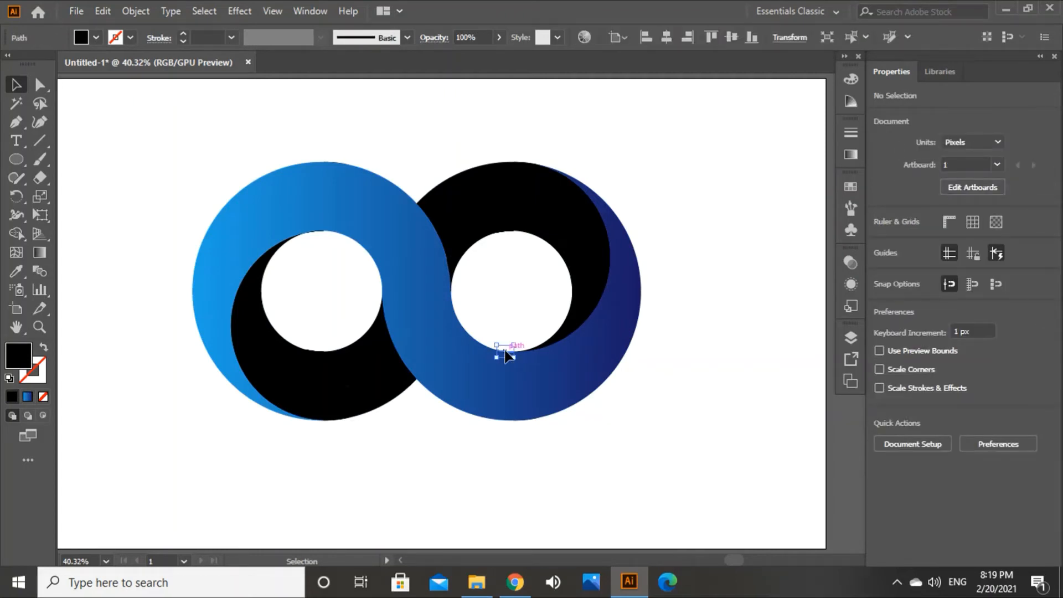
{"action": "key", "text": "Delete"}
{"action": "left_click", "coordinate": [505, 354]}
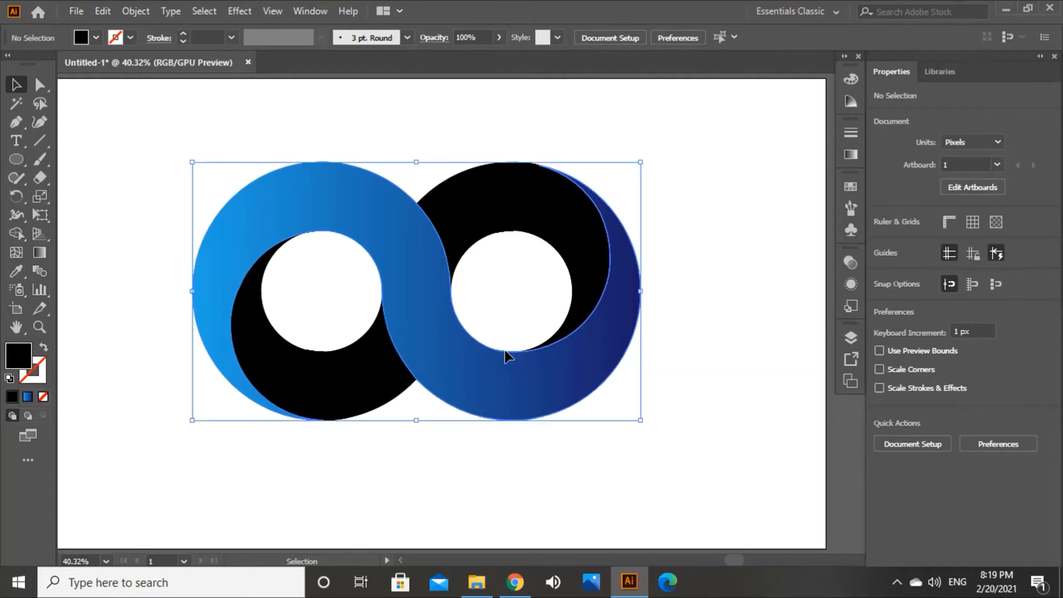
{"action": "left_click", "coordinate": [505, 352]}
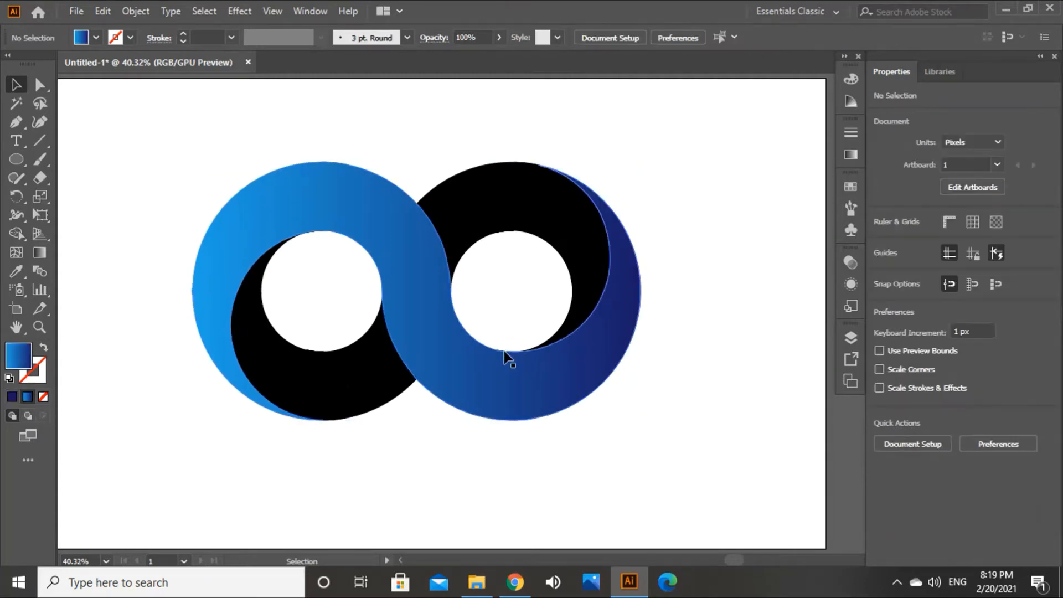
Delete the tiny black slivers on the lower edge of the left loop's hole.
{"action": "left_click", "coordinate": [318, 234]}
{"action": "left_click", "coordinate": [320, 265]}
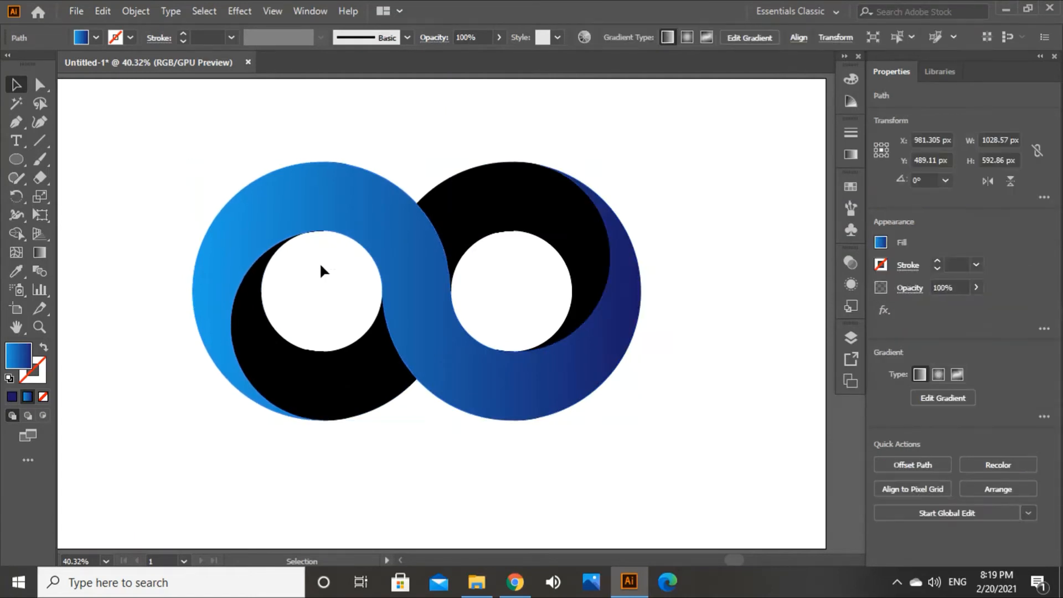
{"action": "left_click", "coordinate": [315, 350]}
{"action": "key", "text": "Delete"}
{"action": "left_click", "coordinate": [315, 349]}
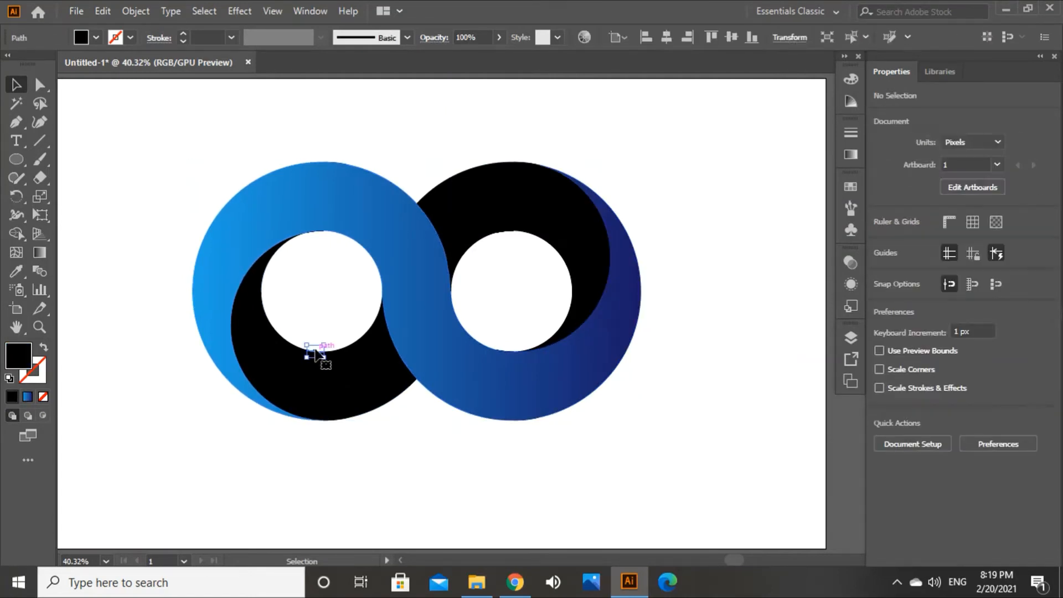
{"action": "key", "text": "Delete"}
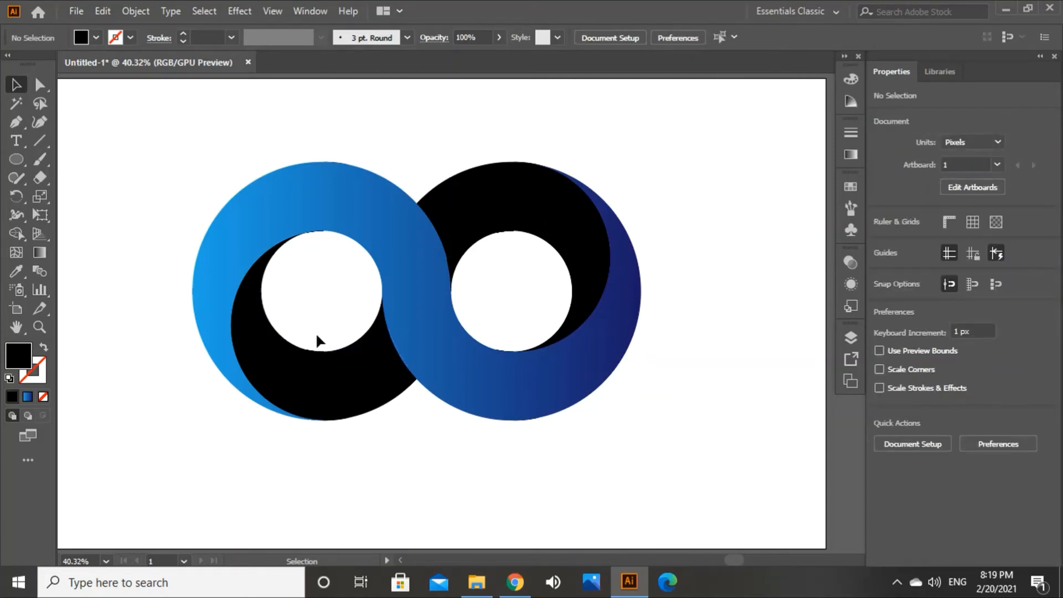
Apply the main band's blue gradient to all shapes of the logo with the Eyedropper, then deselect them.
{"action": "left_click_drag", "start_coordinate": [196, 193], "coordinate": [689, 410]}
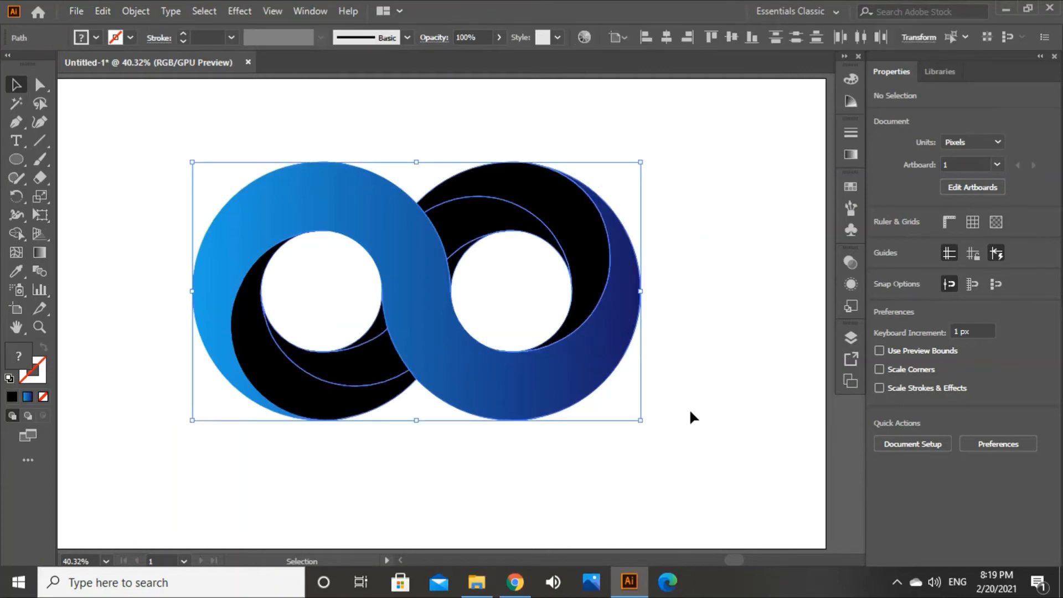
{"action": "left_click", "coordinate": [18, 271]}
{"action": "left_click", "coordinate": [331, 193]}
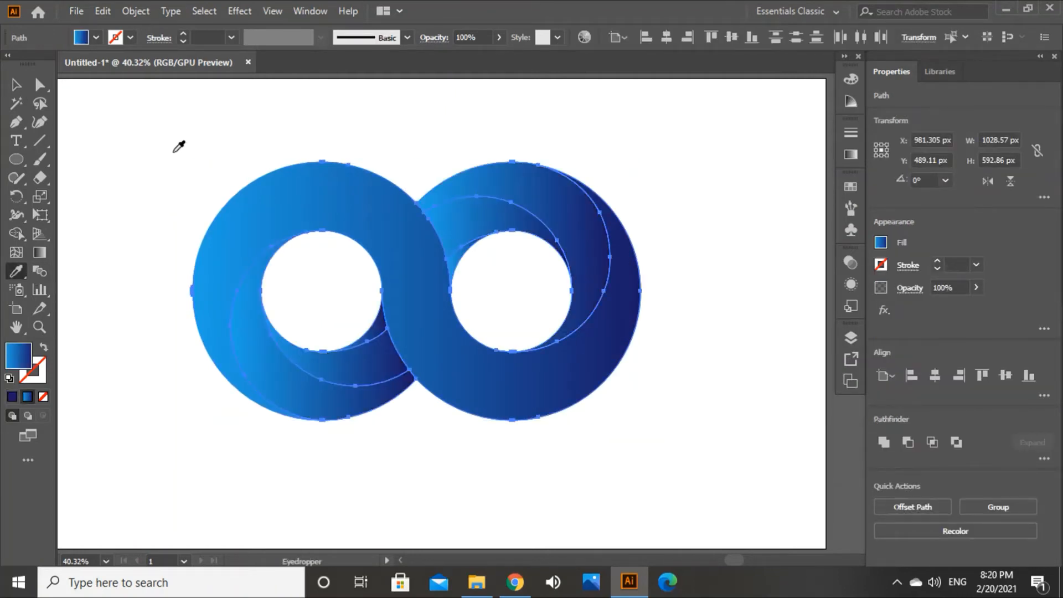
{"action": "left_click", "coordinate": [16, 84]}
{"action": "left_click", "coordinate": [173, 221]}
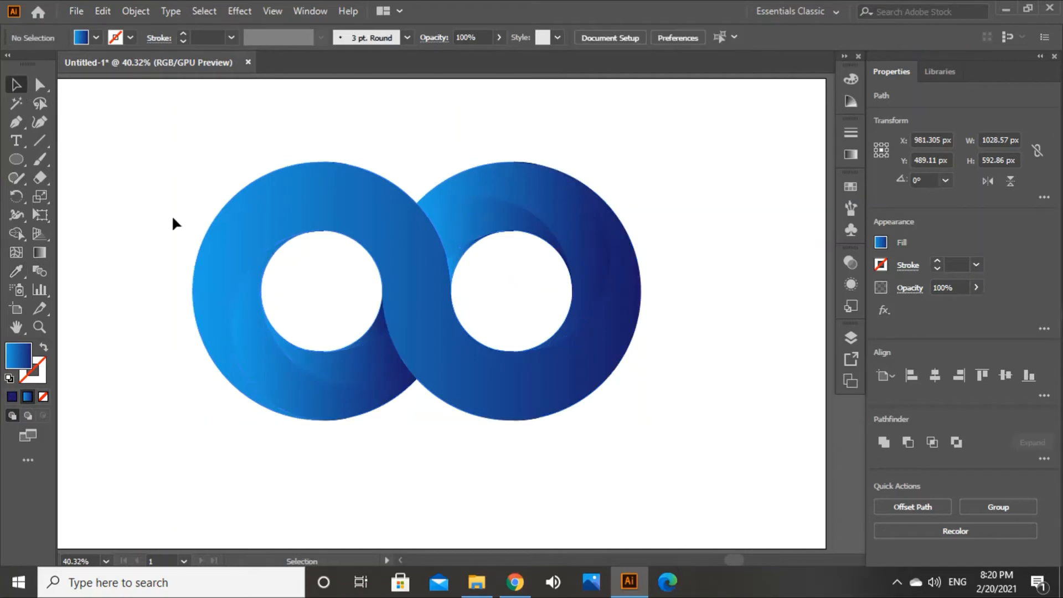
Reverse the gradient on the left loop's outer black-turned-blue crescent and on the small piece at the lower-right edge of its hole.
{"action": "left_click", "coordinate": [245, 321]}
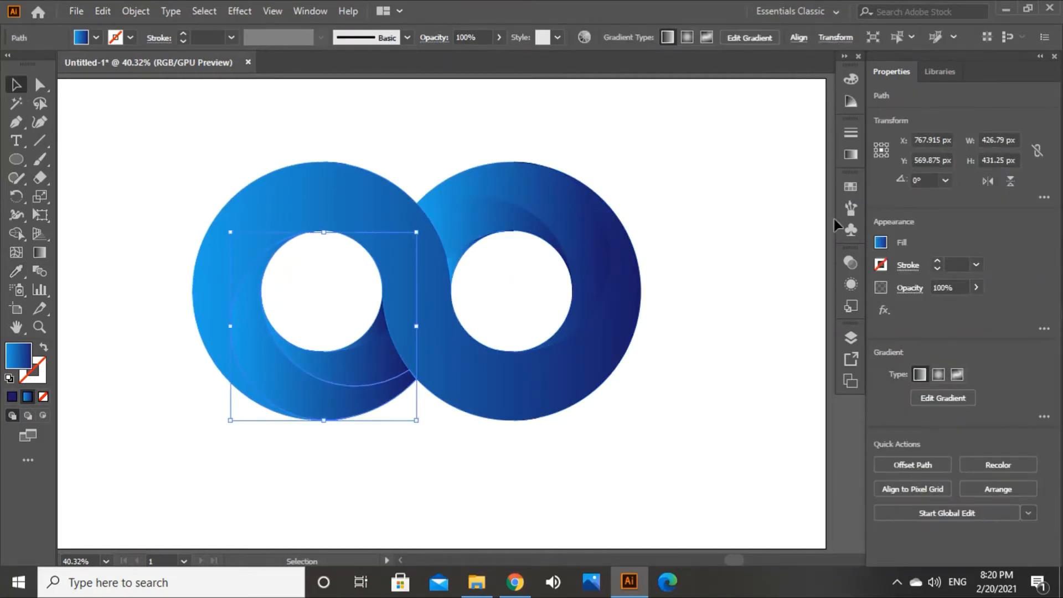
{"action": "left_click", "coordinate": [850, 155]}
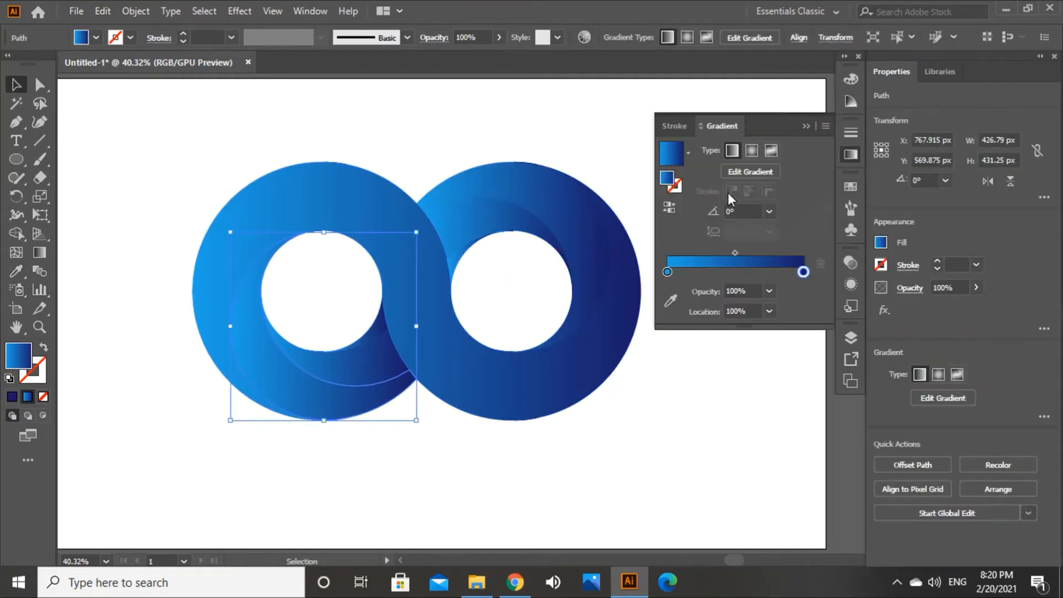
{"action": "left_click", "coordinate": [675, 206]}
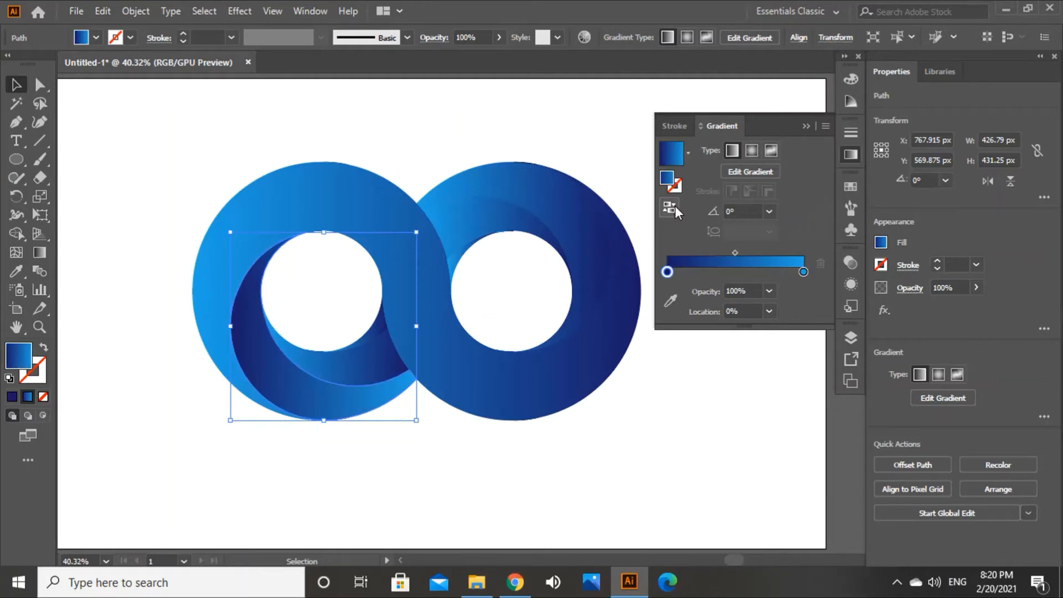
{"action": "left_click", "coordinate": [539, 147]}
{"action": "left_click", "coordinate": [363, 375]}
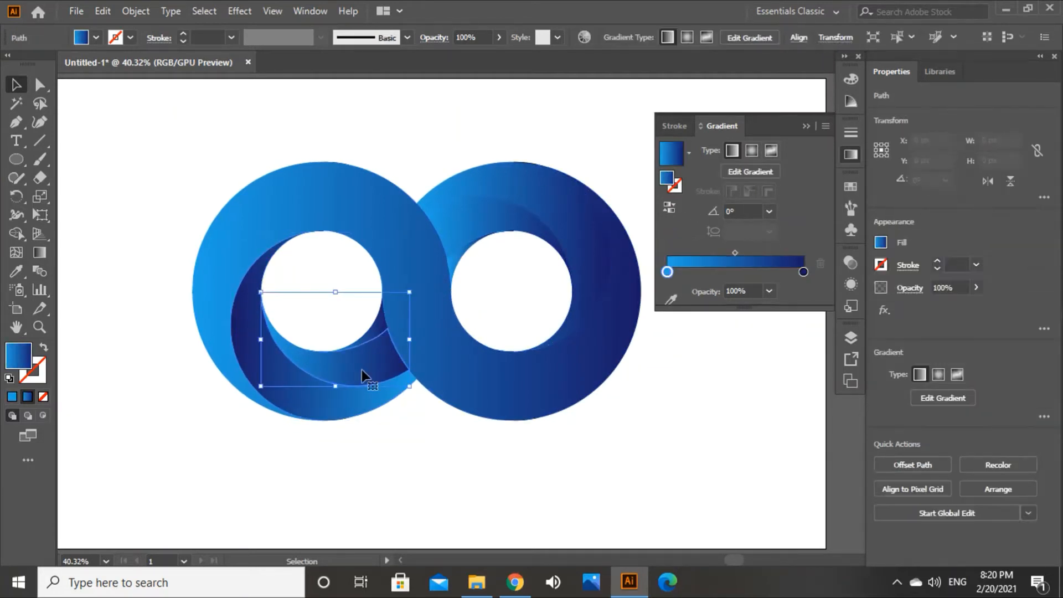
{"action": "left_click", "coordinate": [376, 328]}
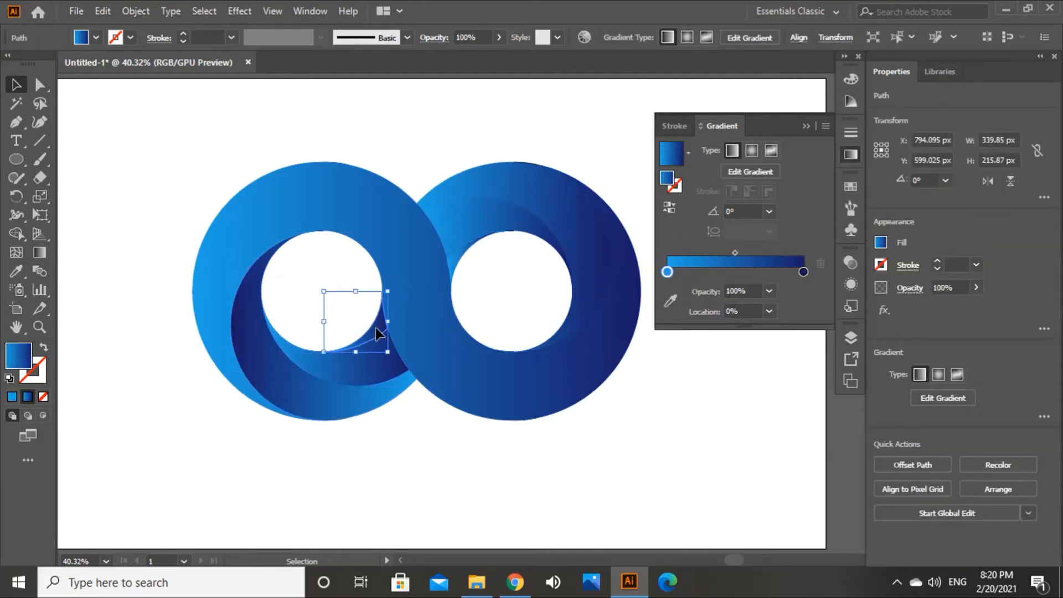
{"action": "left_click", "coordinate": [669, 209]}
{"action": "left_click", "coordinate": [564, 125]}
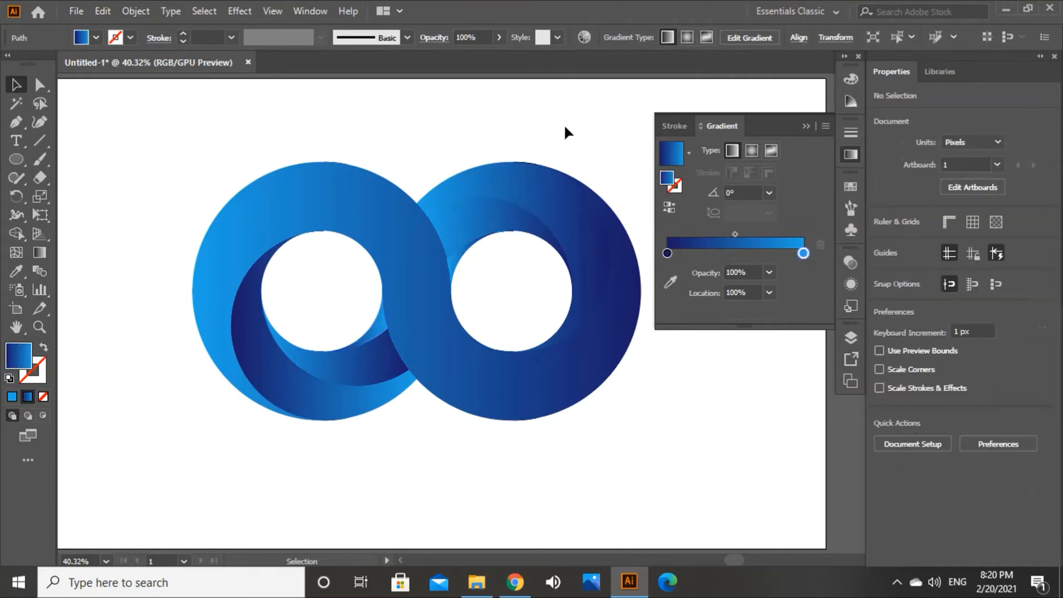
Reverse the gradient on the right loop's outer crescent and on the small piece at the upper-left edge of its hole.
{"action": "left_click", "coordinate": [575, 214]}
{"action": "left_click", "coordinate": [669, 209]}
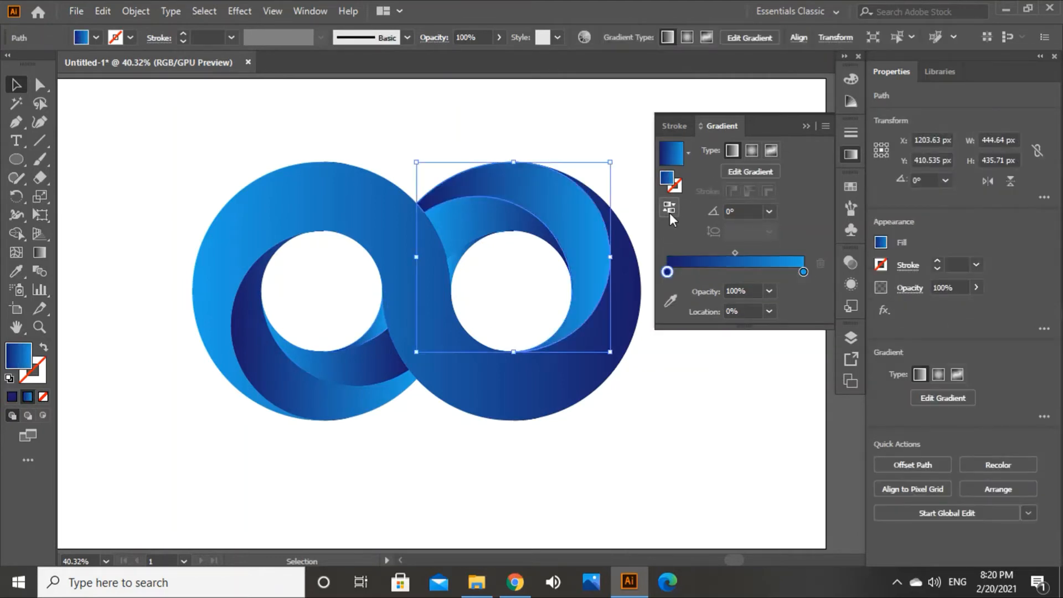
{"action": "left_click", "coordinate": [570, 114]}
{"action": "left_click", "coordinate": [480, 226]}
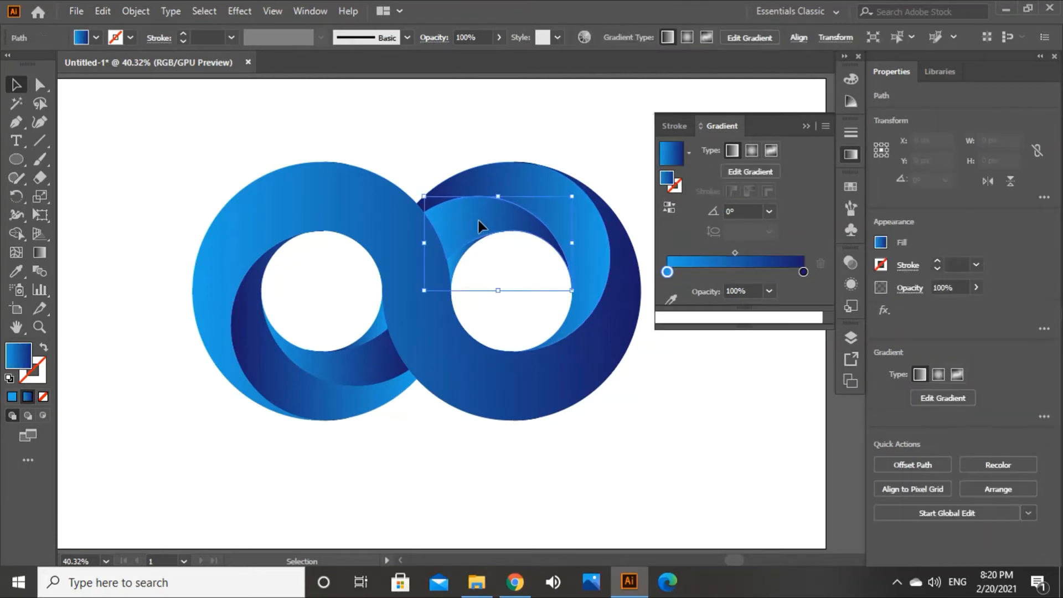
{"action": "left_click", "coordinate": [671, 211]}
{"action": "left_click", "coordinate": [672, 210]}
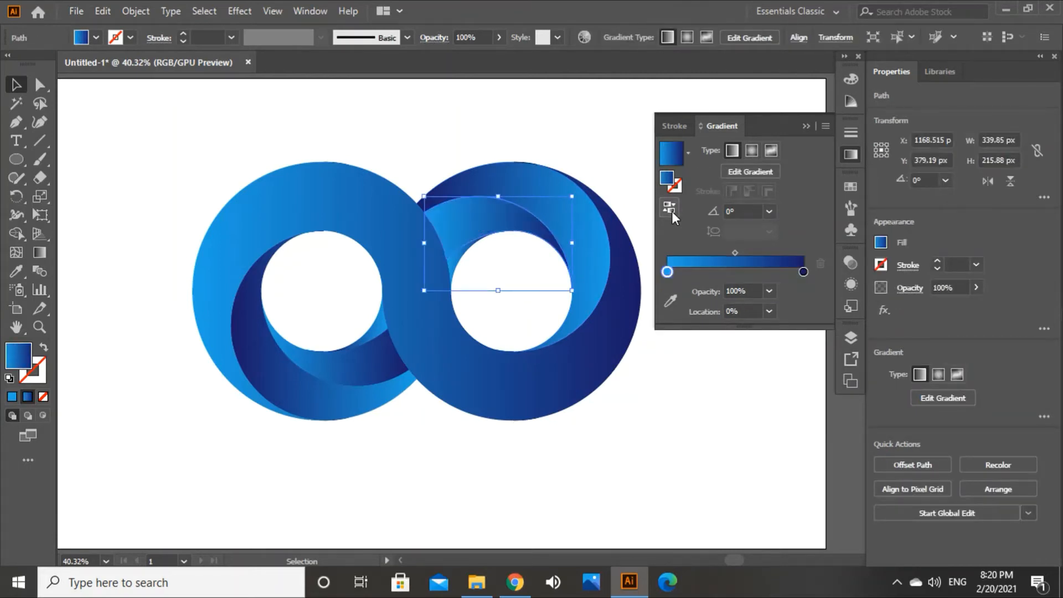
{"action": "left_click", "coordinate": [459, 263]}
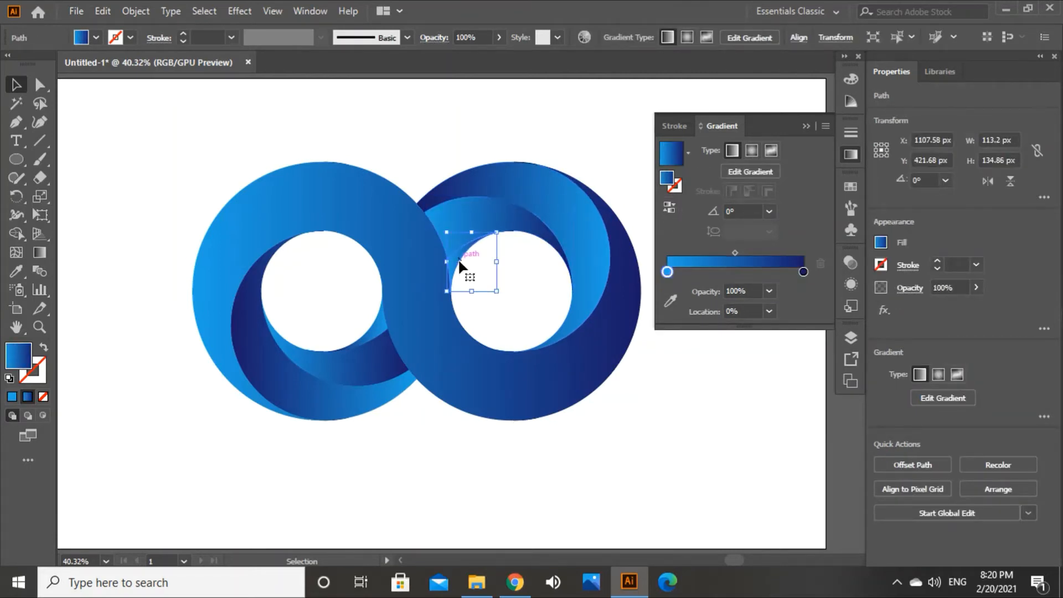
{"action": "left_click", "coordinate": [667, 211]}
{"action": "left_click", "coordinate": [583, 134]}
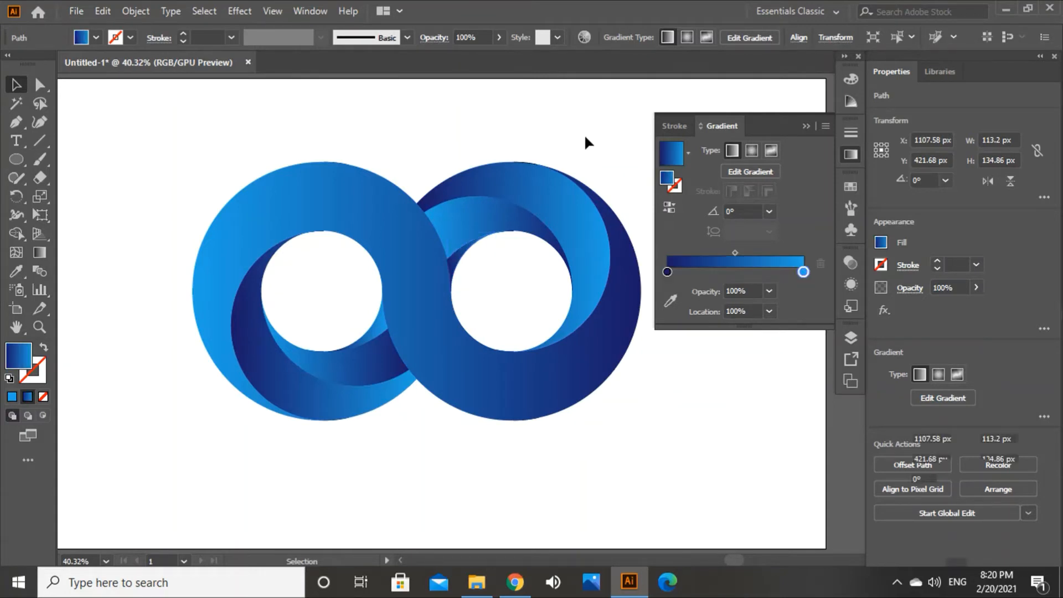
Delete the stacked tiny slivers on the upper edge of the right loop's hole, then close the gradient settings.
{"action": "left_click", "coordinate": [511, 234]}
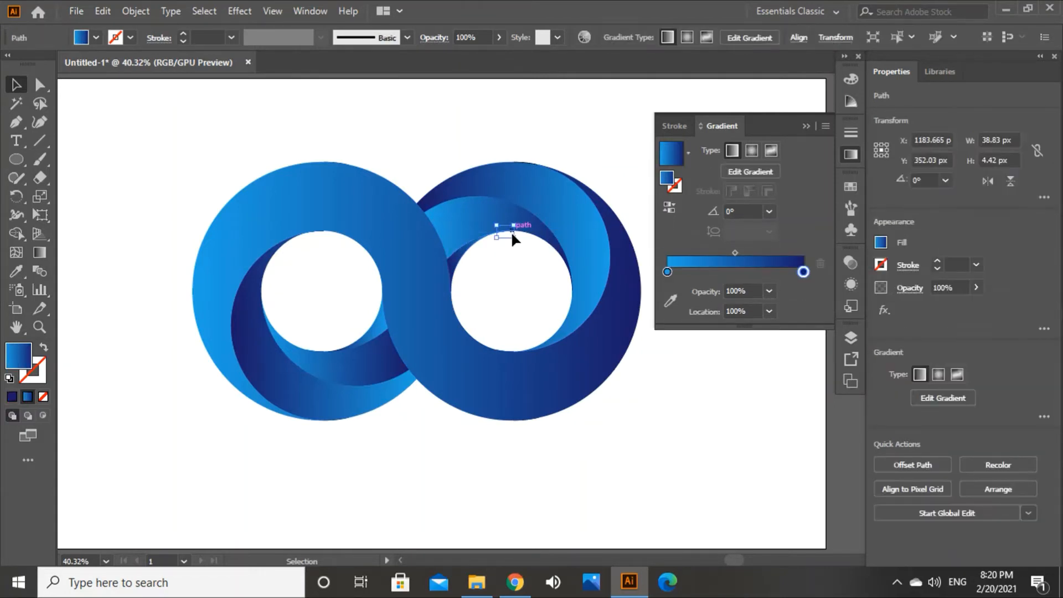
{"action": "key", "text": "Delete"}
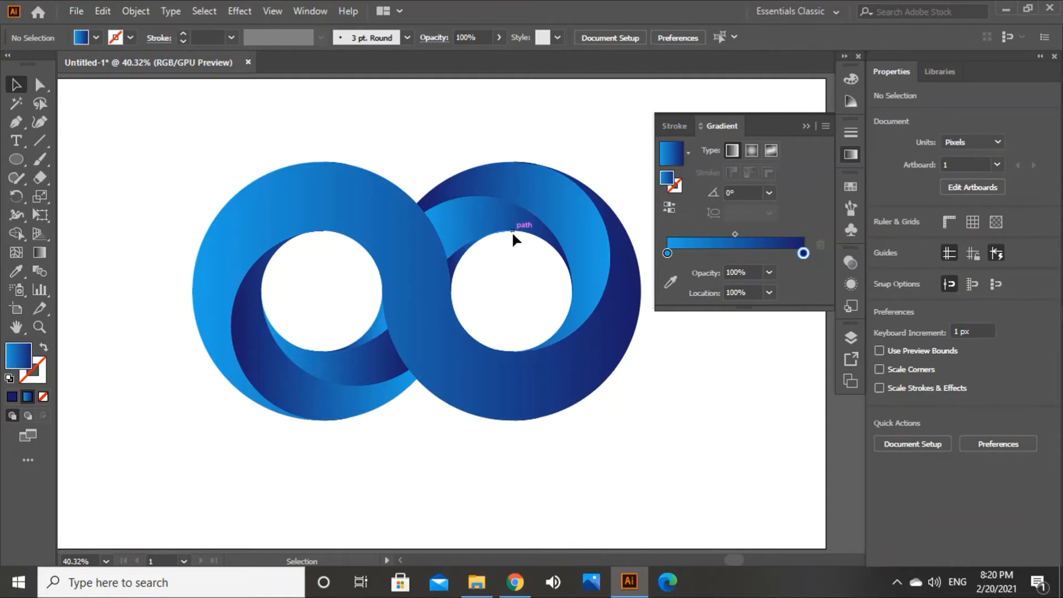
{"action": "left_click", "coordinate": [512, 230]}
{"action": "key", "text": "Delete"}
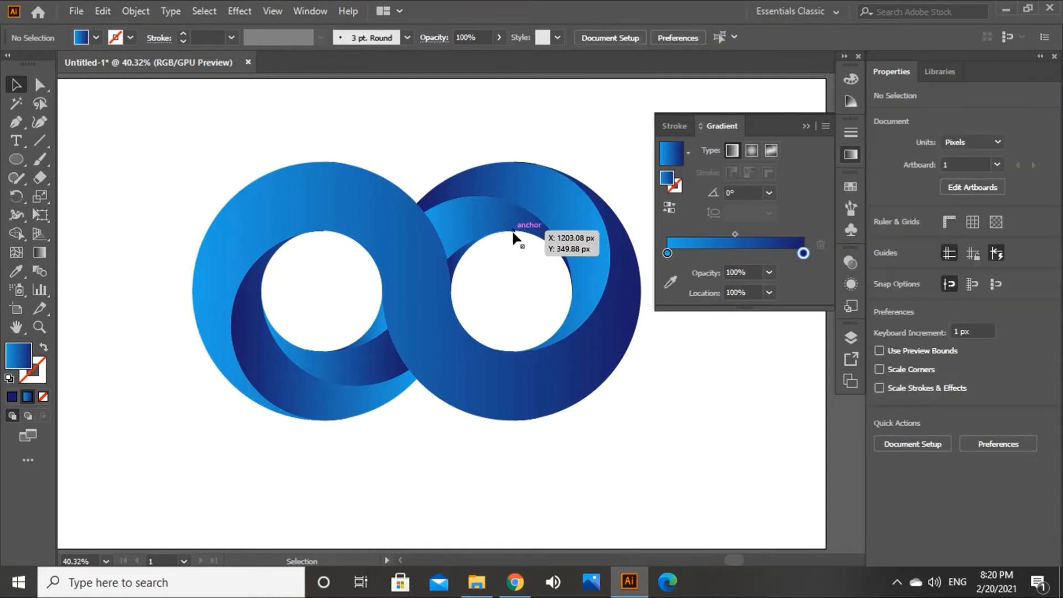
{"action": "left_click", "coordinate": [512, 232]}
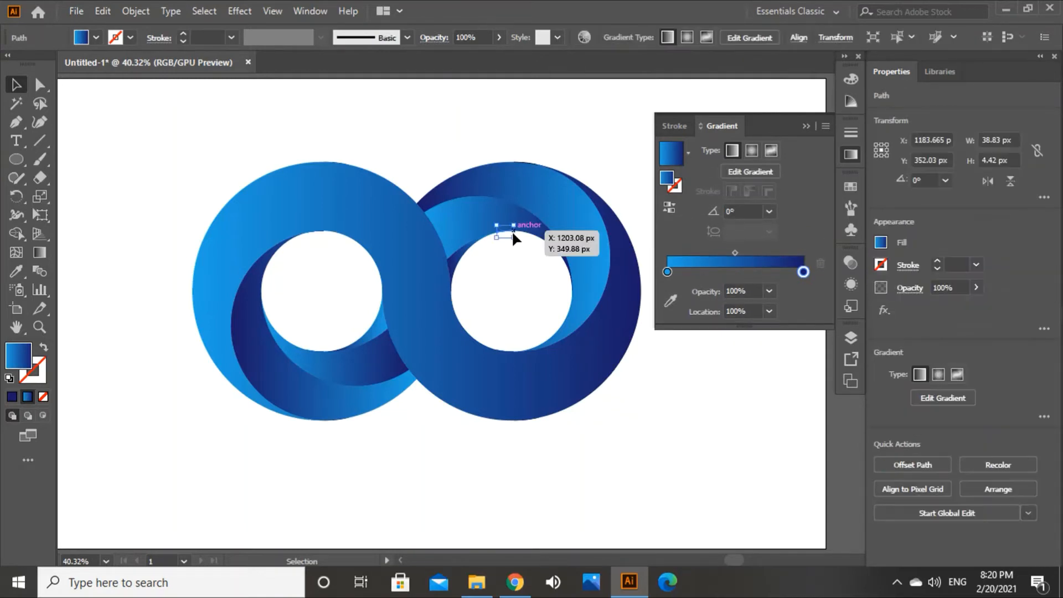
{"action": "key", "text": "Delete"}
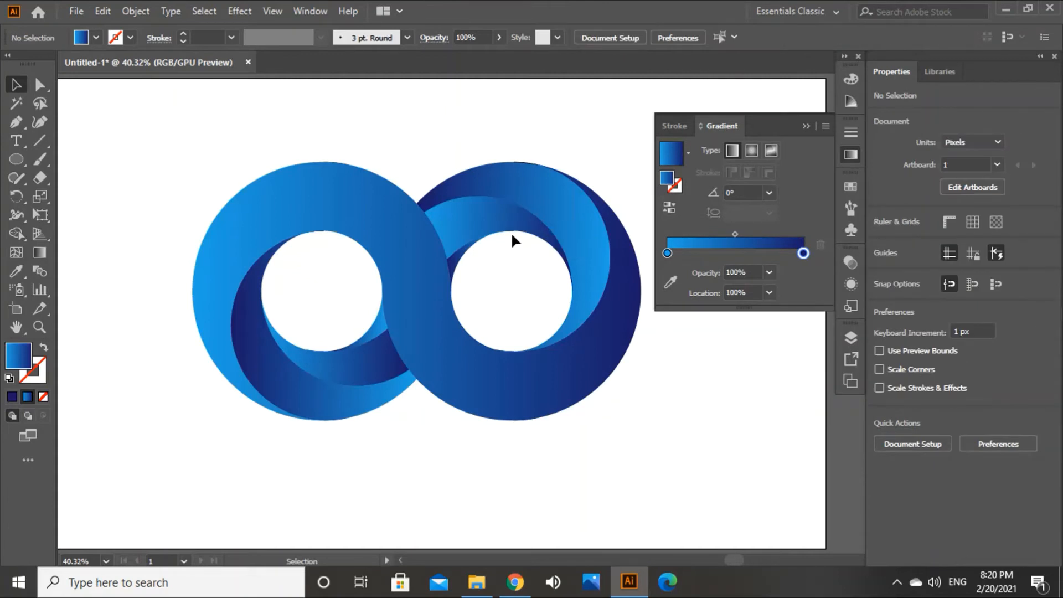
{"action": "left_click", "coordinate": [511, 231]}
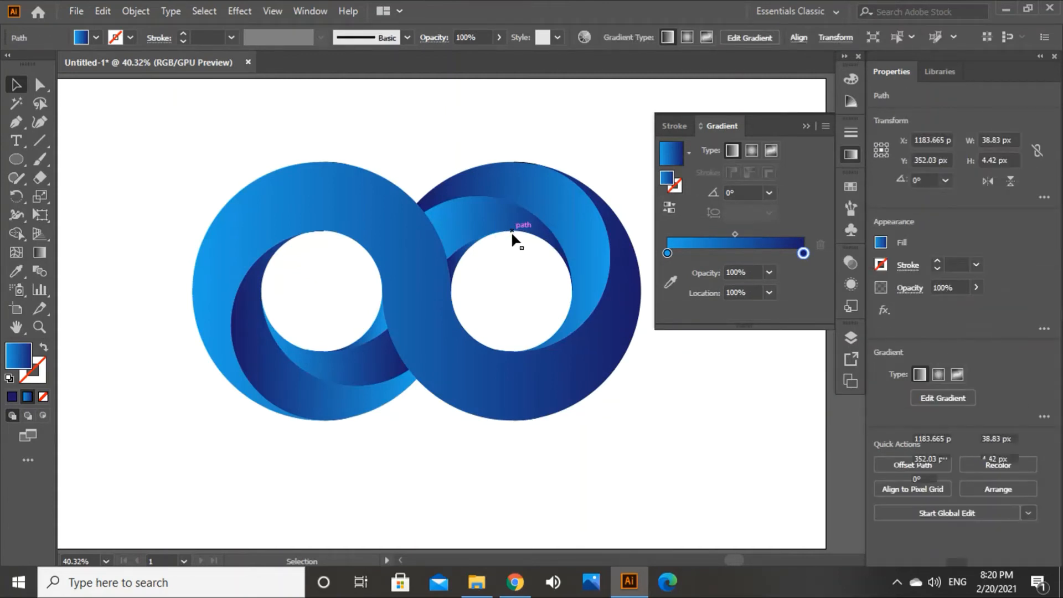
{"action": "key", "text": "Delete"}
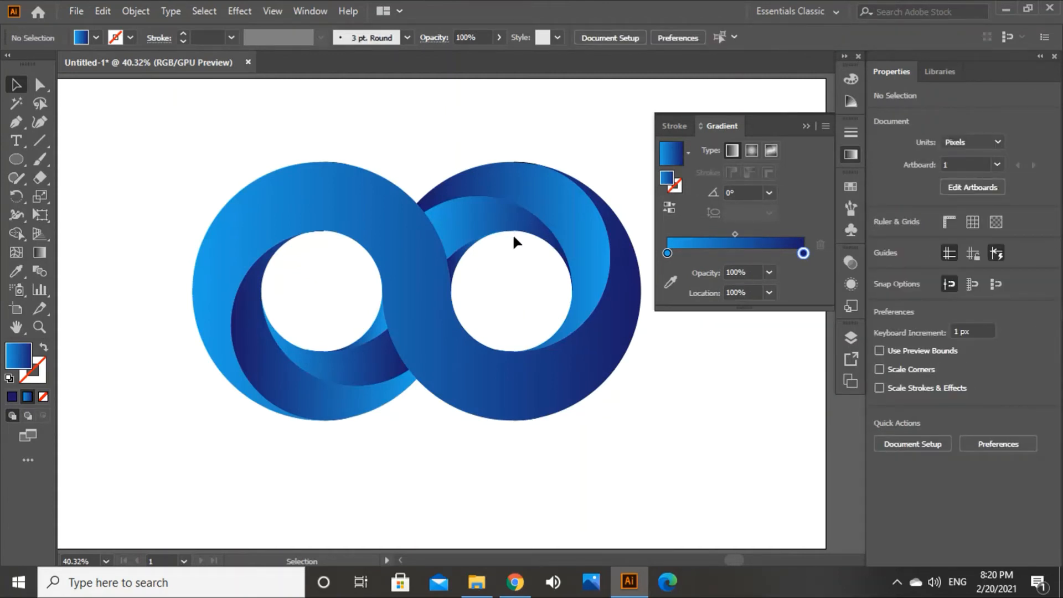
{"action": "left_click", "coordinate": [511, 231]}
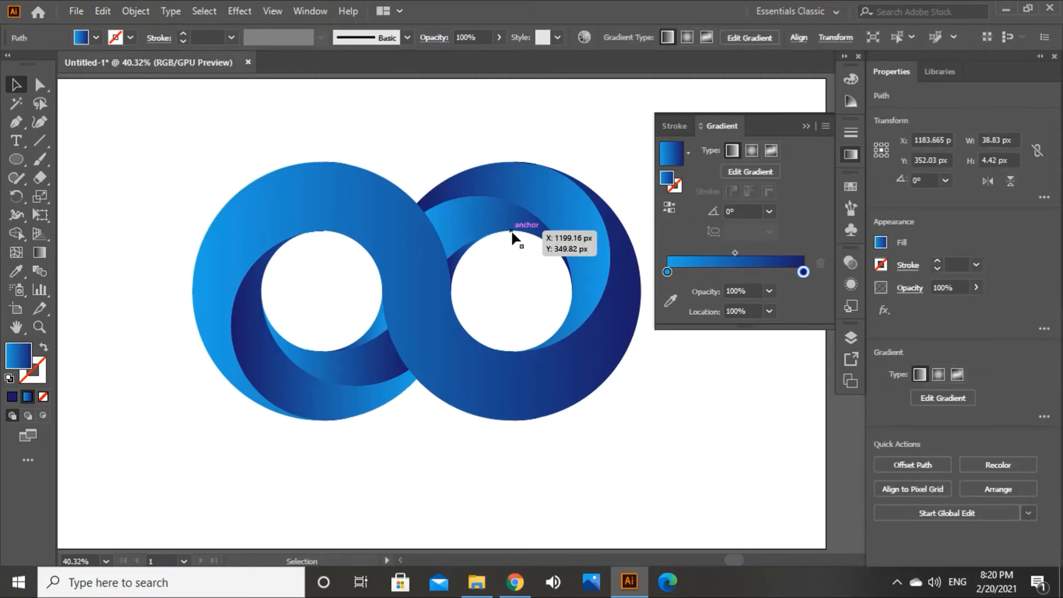
{"action": "key", "text": "Delete"}
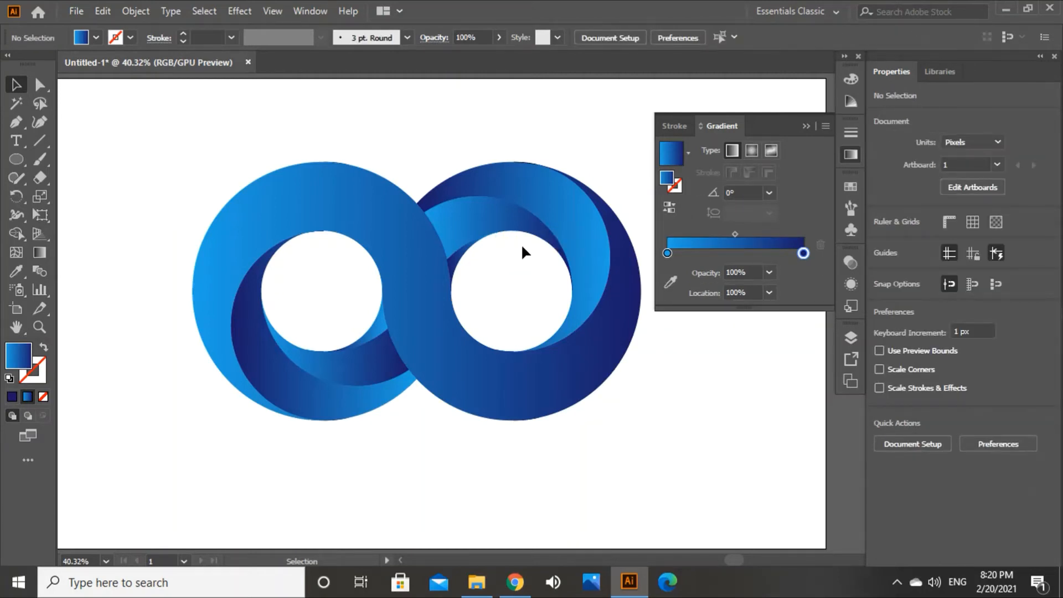
{"action": "left_click", "coordinate": [805, 126]}
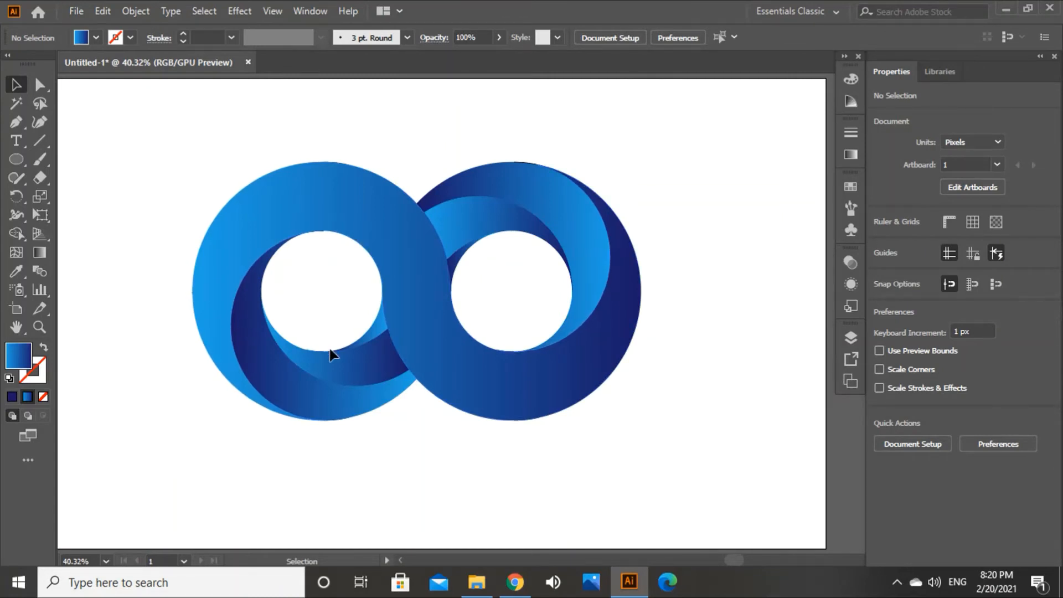
Examine the logo's gradient bands and edges up close, then return to a view of the whole logo with nothing selected.
{"action": "left_click", "coordinate": [315, 355]}
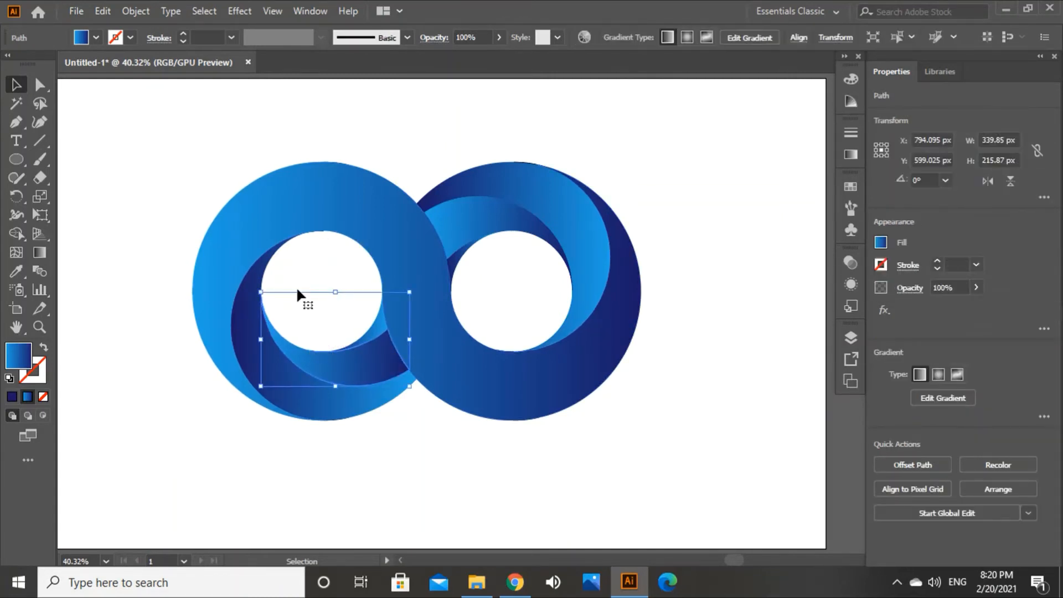
{"action": "left_click", "coordinate": [296, 263]}
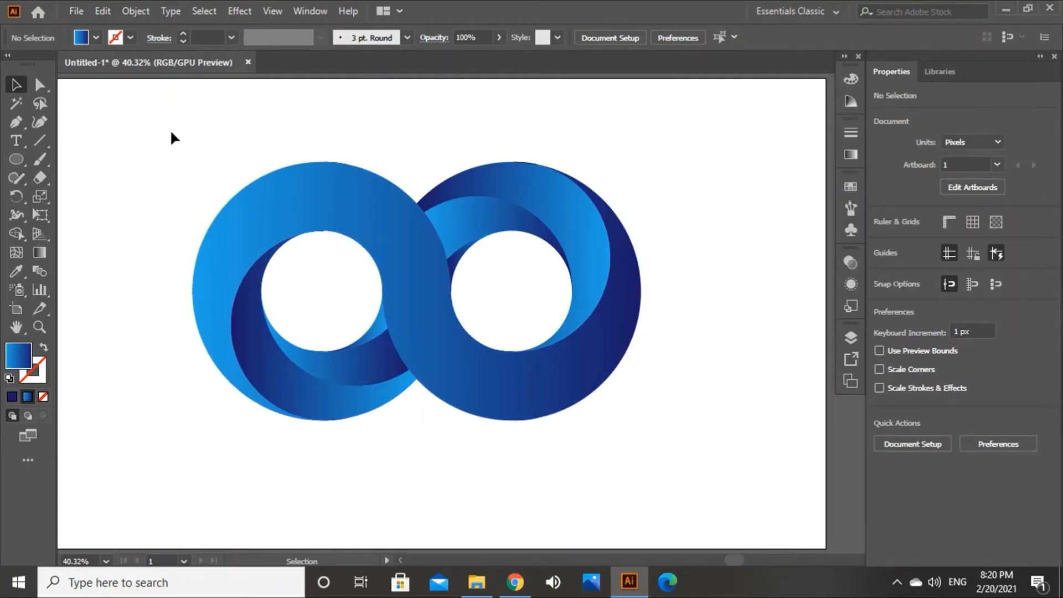
{"action": "left_click_drag", "start_coordinate": [171, 128], "coordinate": [728, 431]}
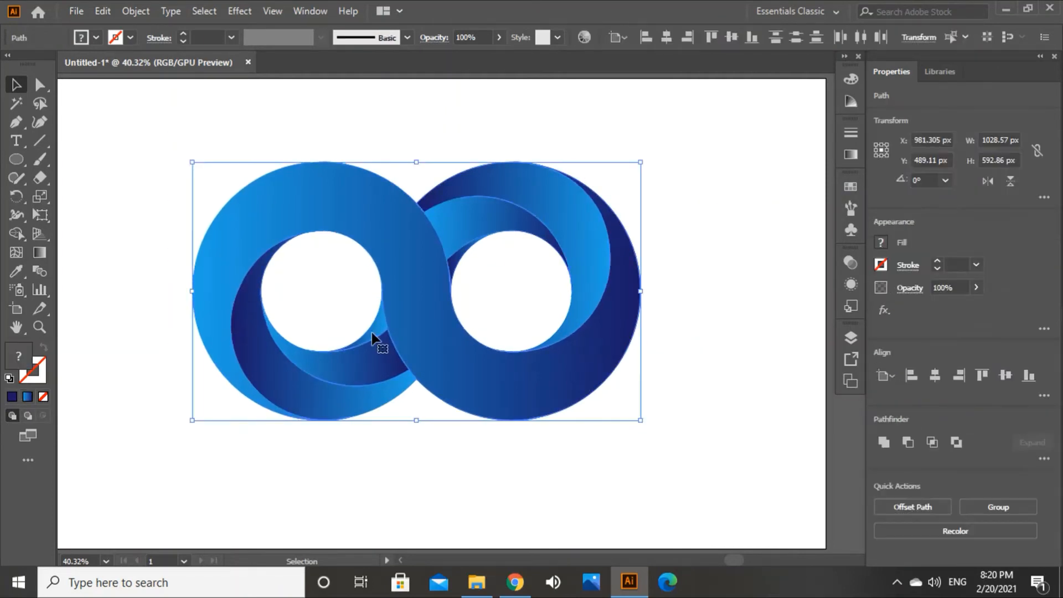
{"action": "left_click", "coordinate": [39, 328]}
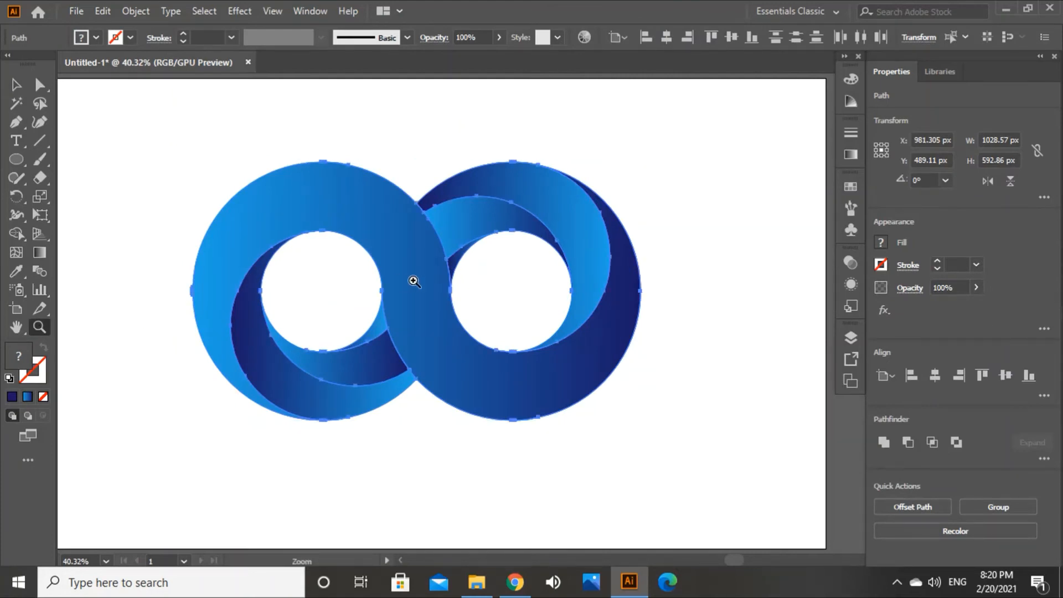
{"action": "left_click", "coordinate": [413, 277]}
{"action": "left_click_drag", "start_coordinate": [408, 315], "coordinate": [513, 217]}
{"action": "left_click_drag", "start_coordinate": [437, 291], "coordinate": [653, 76]}
{"action": "left_click_drag", "start_coordinate": [555, 154], "coordinate": [457, 304]}
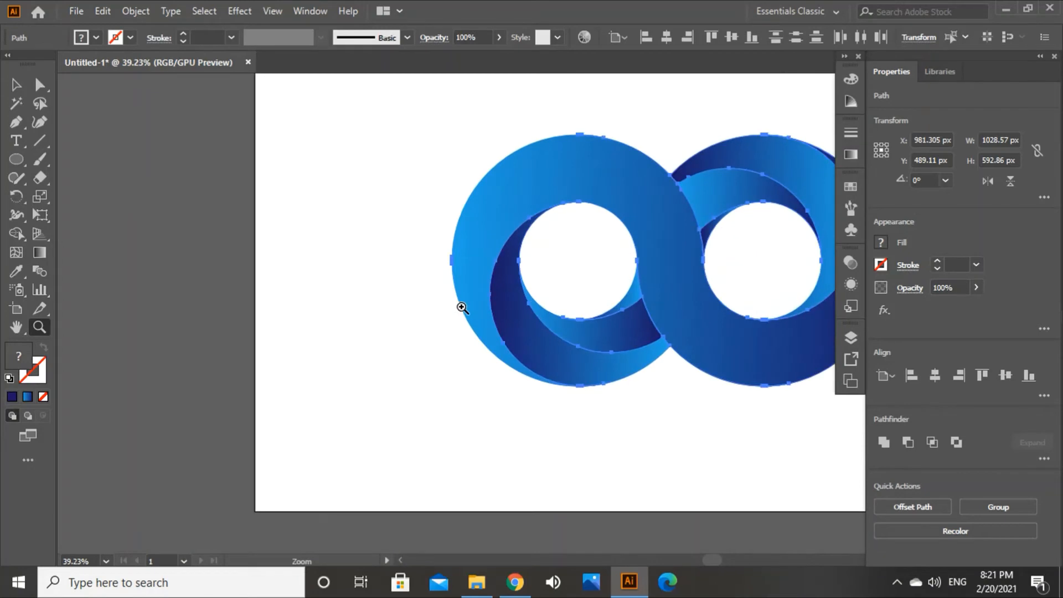
{"action": "left_click", "coordinate": [105, 560]}
{"action": "left_click", "coordinate": [135, 547]}
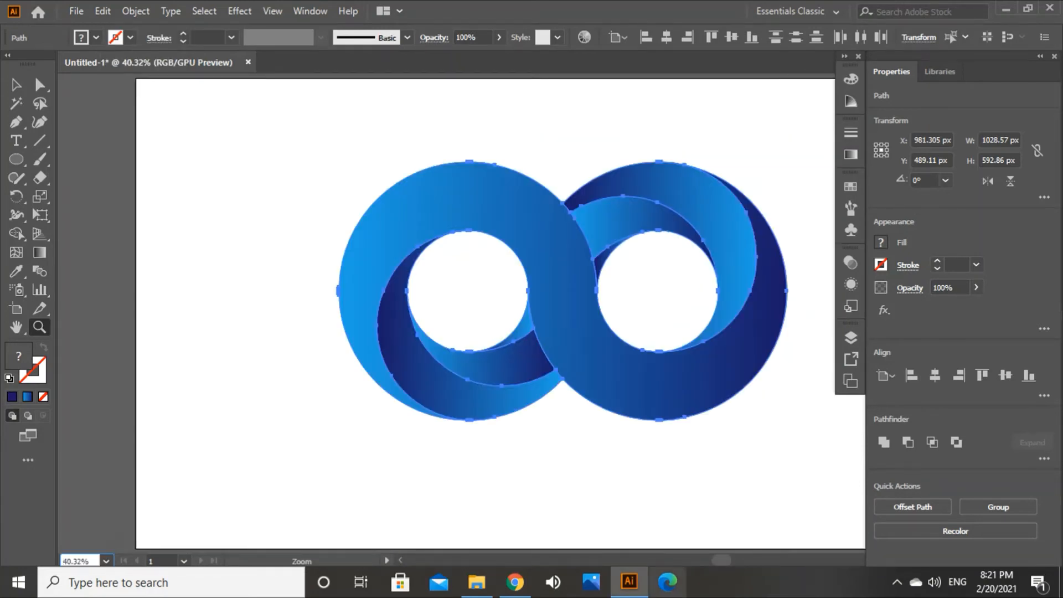
{"action": "left_click_drag", "start_coordinate": [725, 558], "coordinate": [729, 558]}
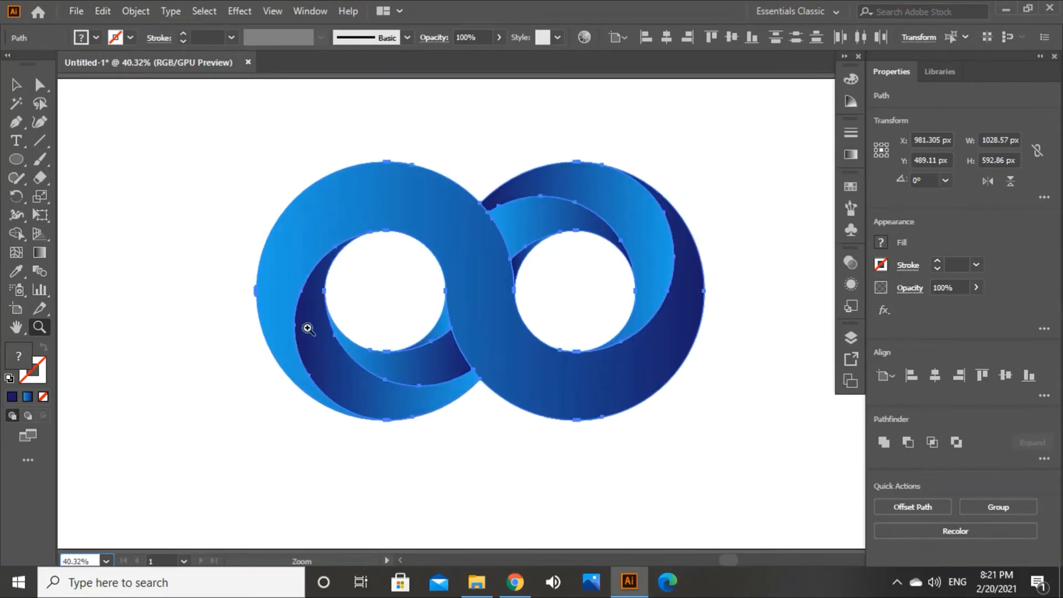
{"action": "left_click", "coordinate": [15, 85]}
{"action": "left_click", "coordinate": [124, 163]}
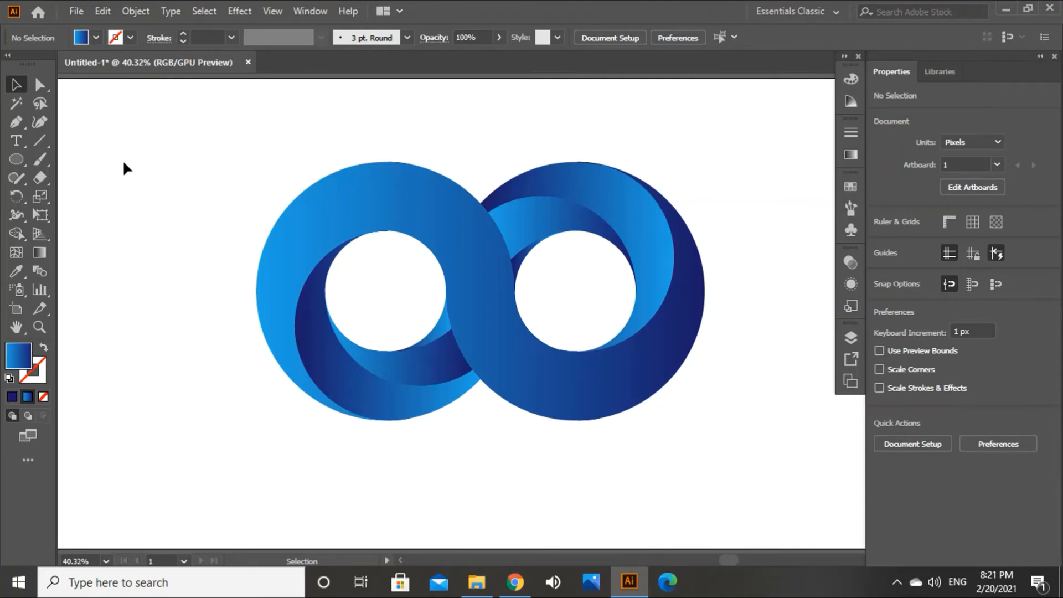
{"action": "left_click_drag", "start_coordinate": [128, 158], "coordinate": [482, 258]}
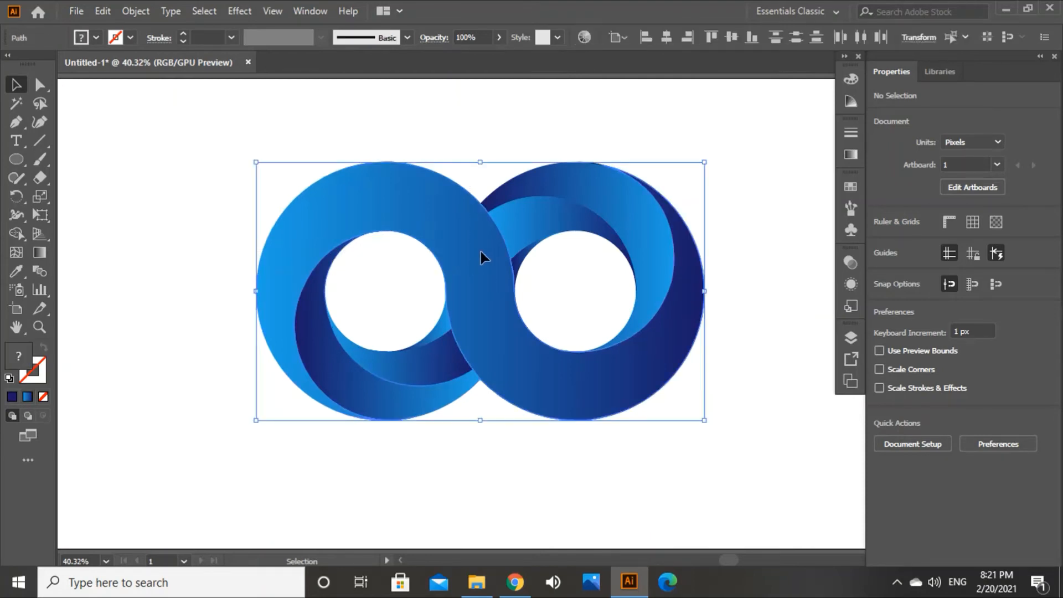
{"action": "left_click", "coordinate": [461, 109]}
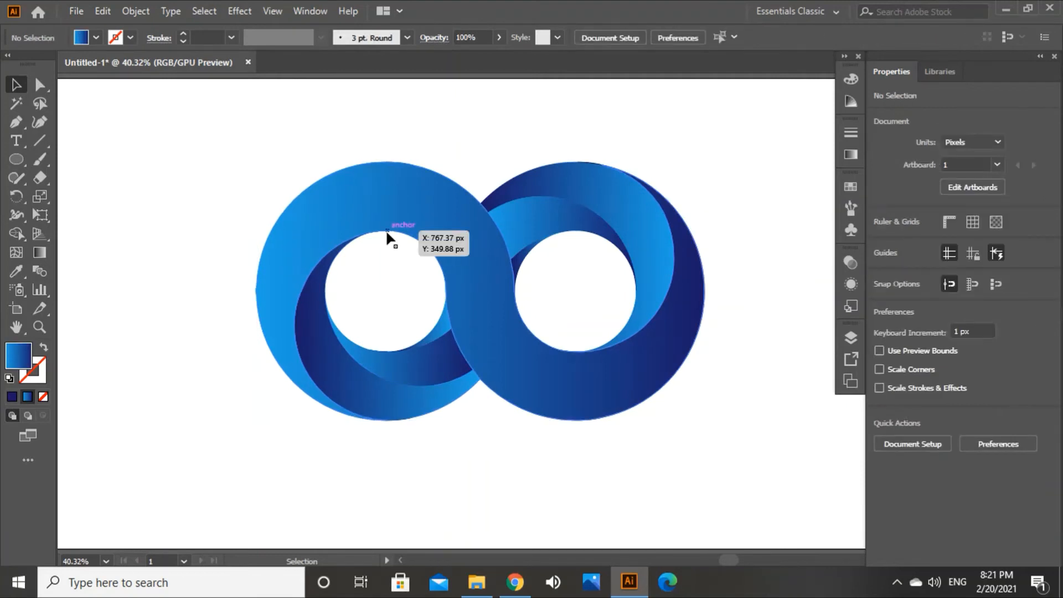
{"action": "left_click", "coordinate": [402, 194]}
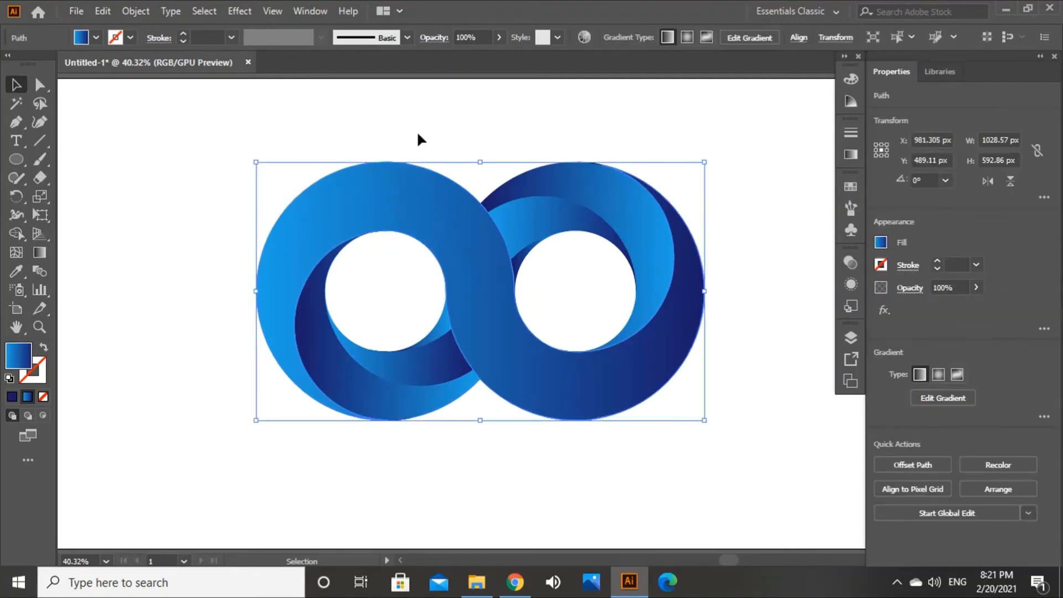
{"action": "left_click", "coordinate": [418, 135]}
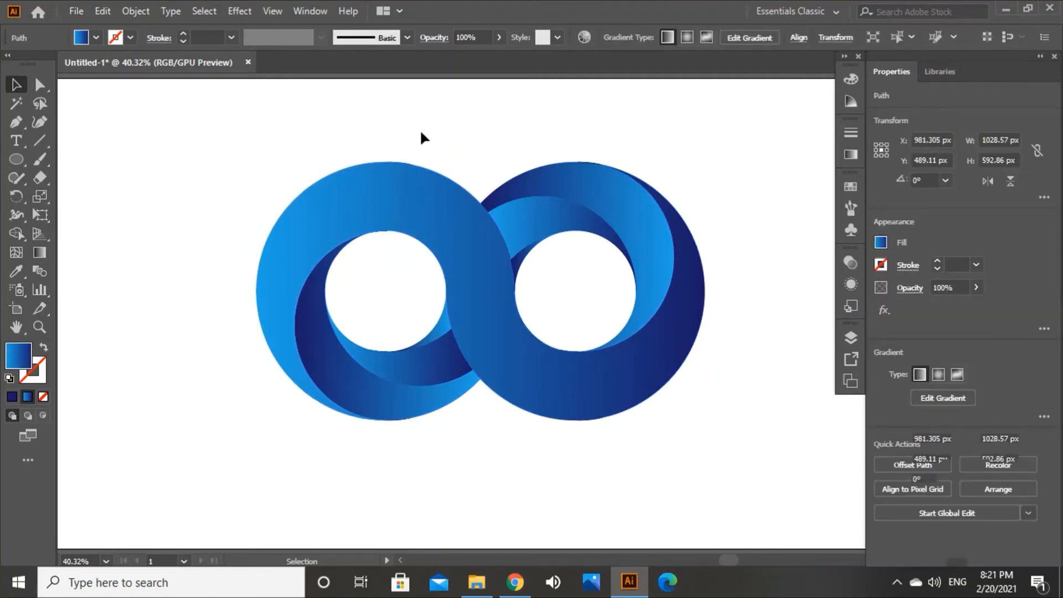
Delete the tiny black sliver on the upper outer edge of the right loop and leave nothing selected.
{"action": "left_click", "coordinate": [597, 165]}
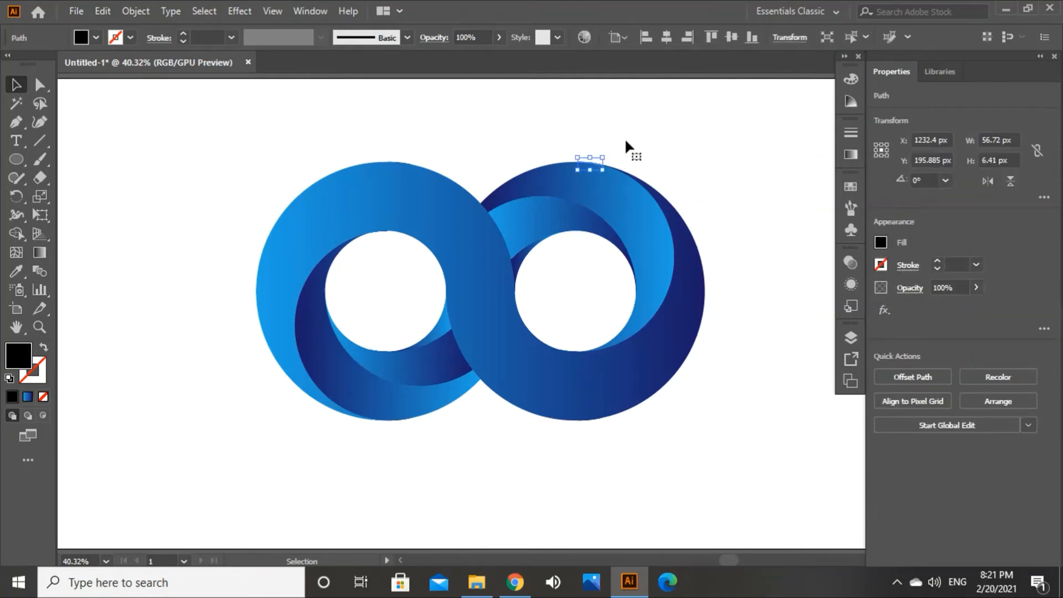
{"action": "left_click", "coordinate": [625, 145]}
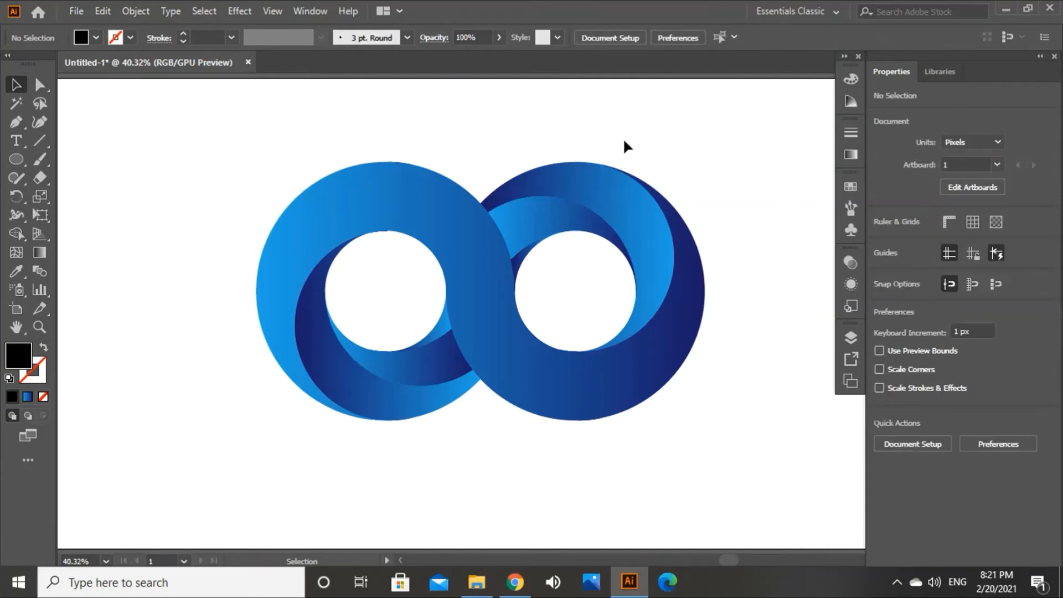
Merge the thin black sliver on the left loop's upper outer edge into the main S-shaped band with the Shape Builder, and deselect it.
{"action": "left_click", "coordinate": [405, 165]}
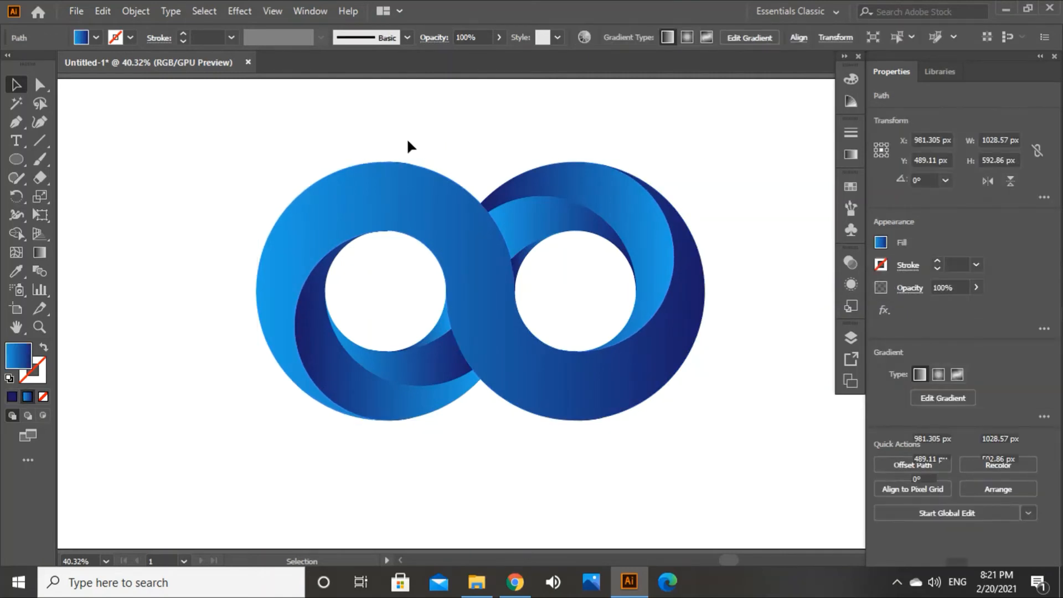
{"action": "left_click", "coordinate": [257, 145]}
{"action": "left_click", "coordinate": [403, 167]}
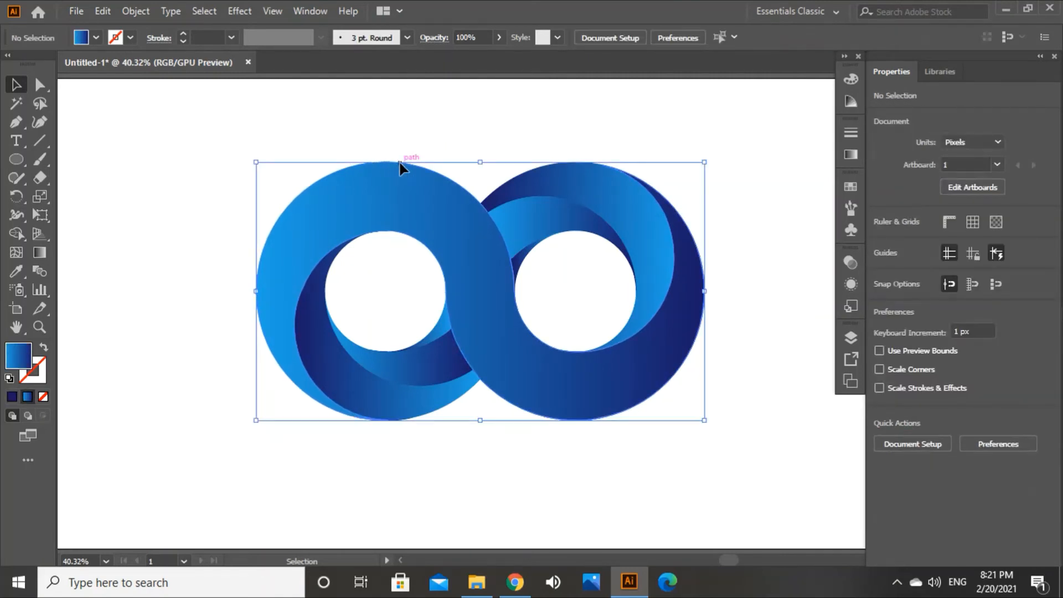
{"action": "left_click", "coordinate": [41, 314]}
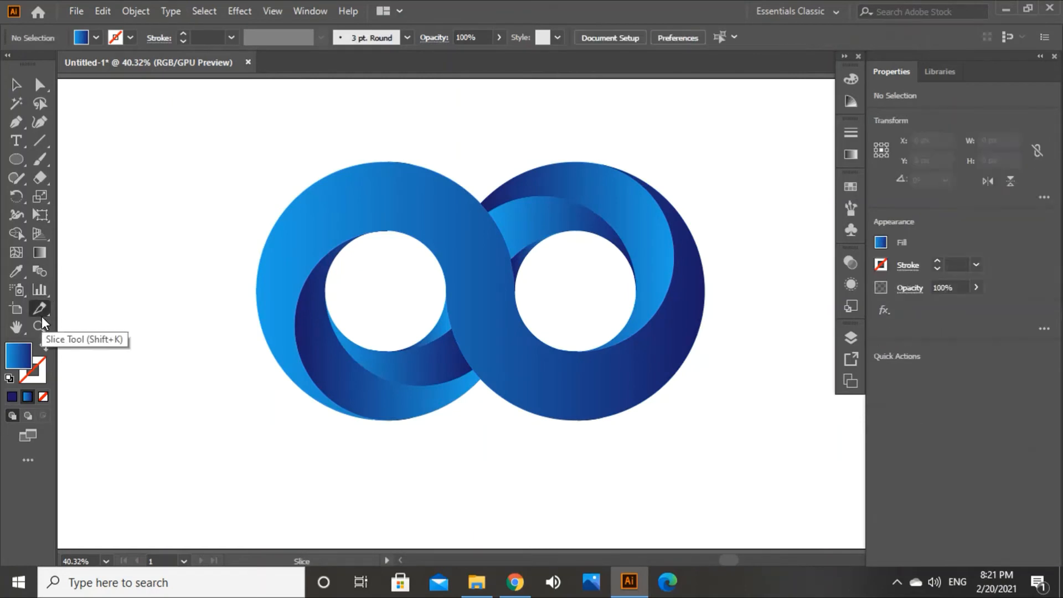
{"action": "left_click", "coordinate": [41, 328]}
{"action": "left_click_drag", "start_coordinate": [393, 180], "coordinate": [607, 149]}
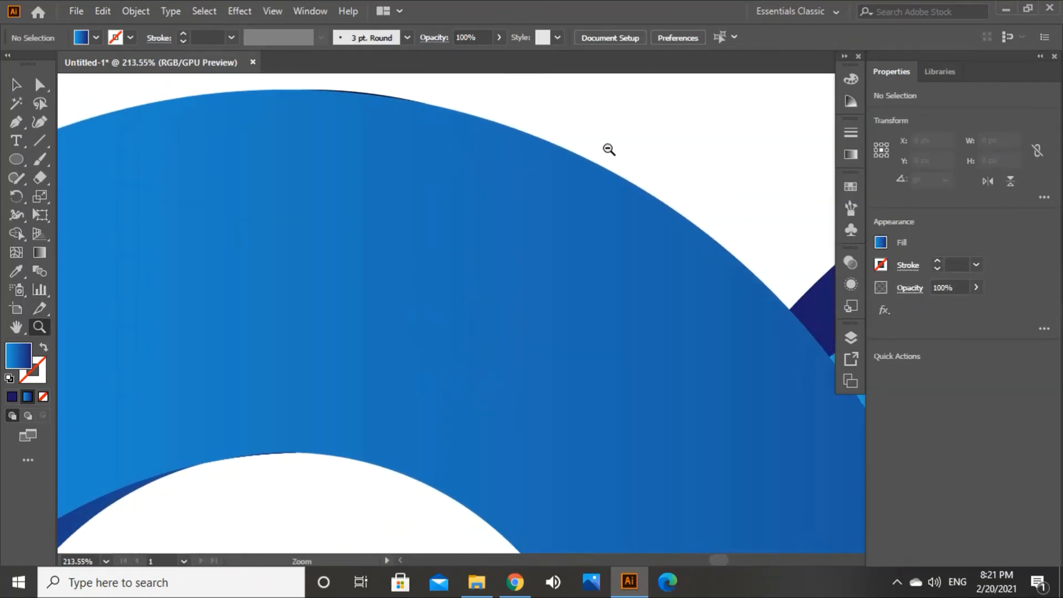
{"action": "left_click", "coordinate": [16, 84]}
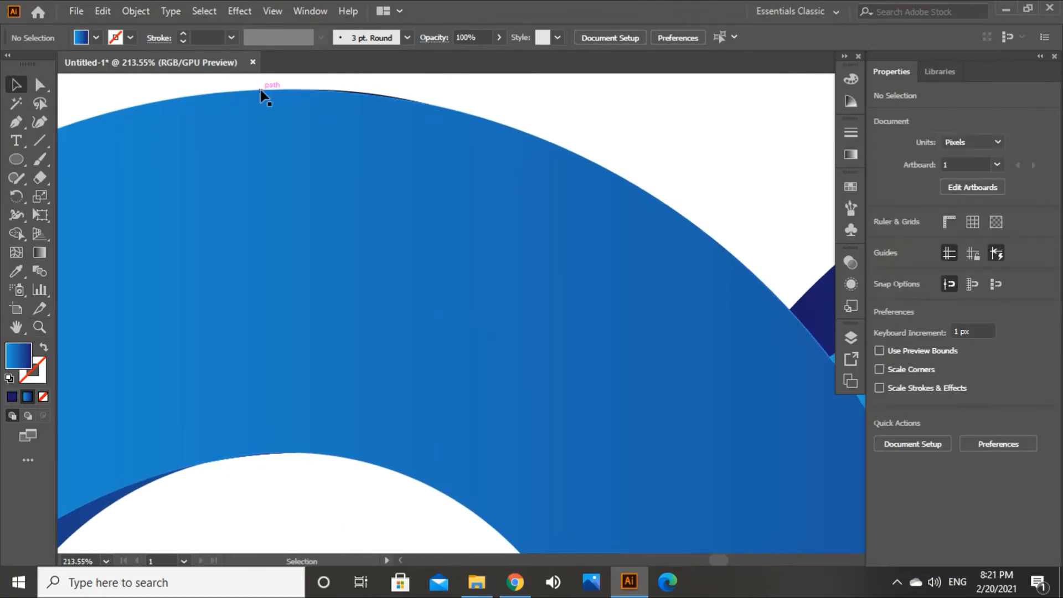
{"action": "left_click", "coordinate": [367, 123]}
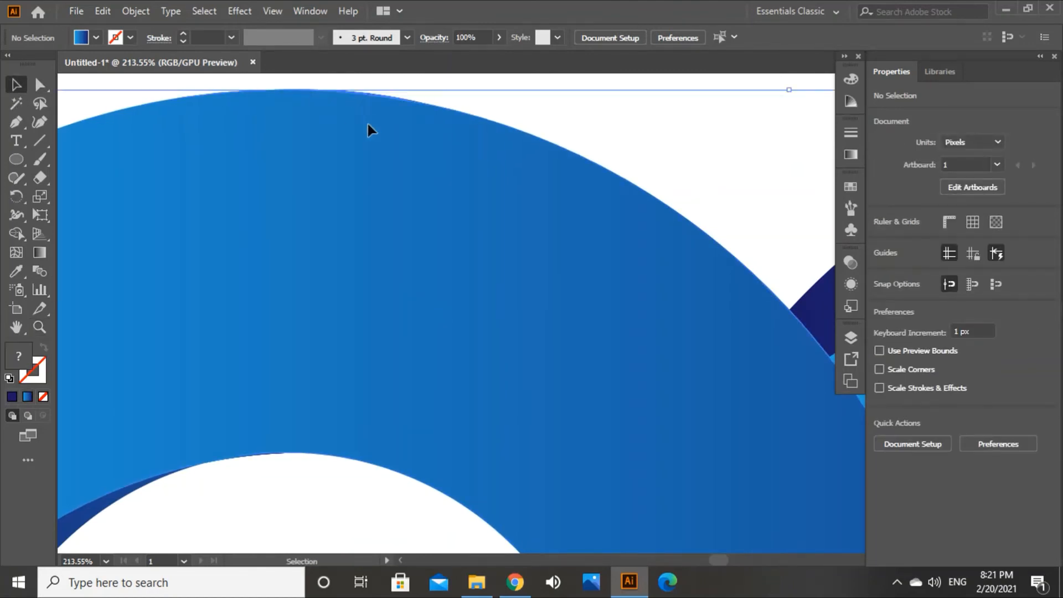
{"action": "left_click", "coordinate": [18, 233]}
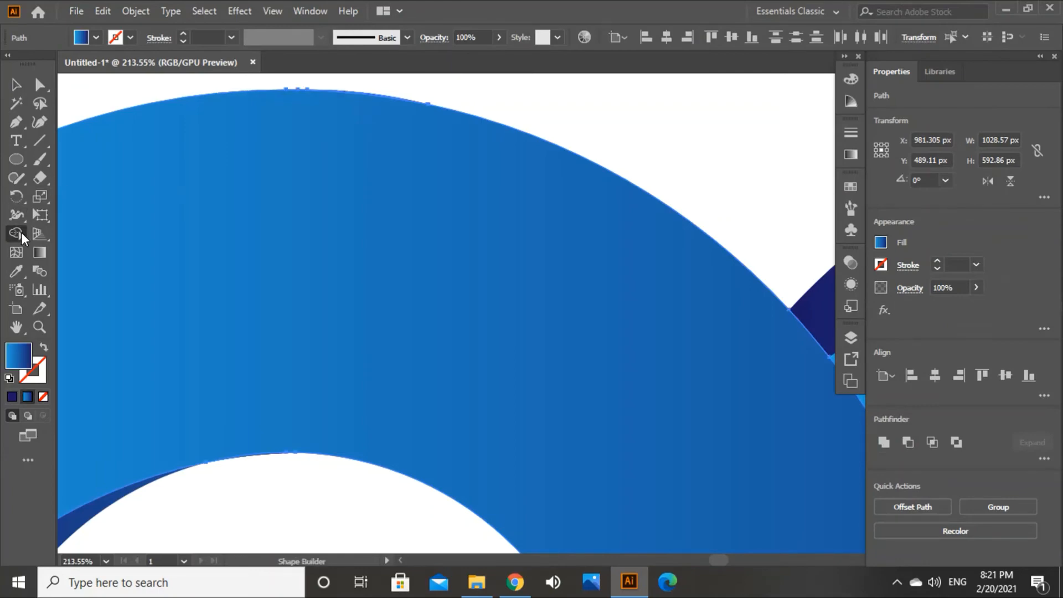
{"action": "left_click", "coordinate": [361, 99]}
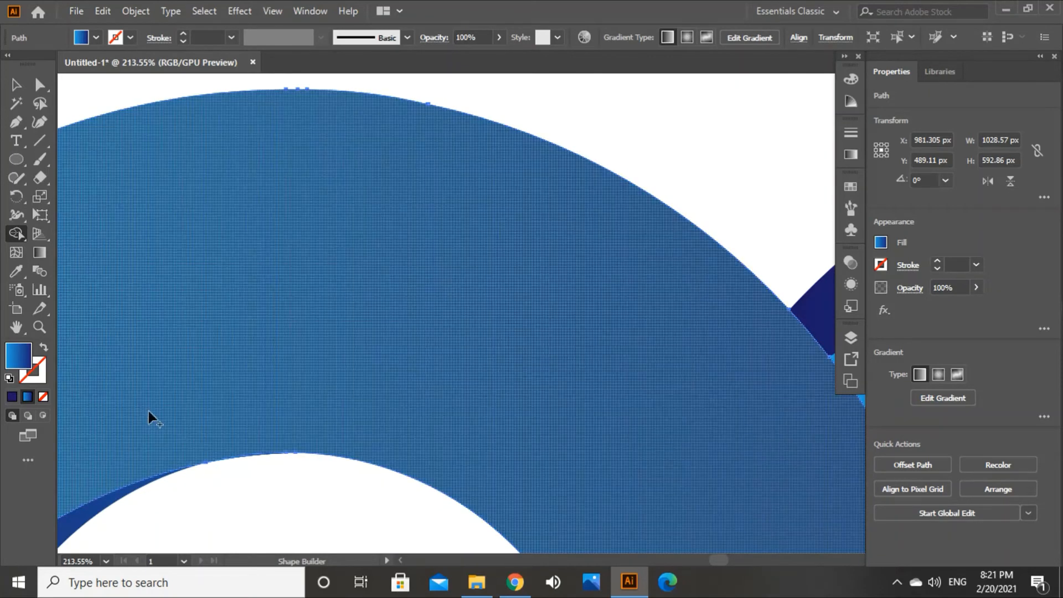
{"action": "left_click", "coordinate": [16, 85]}
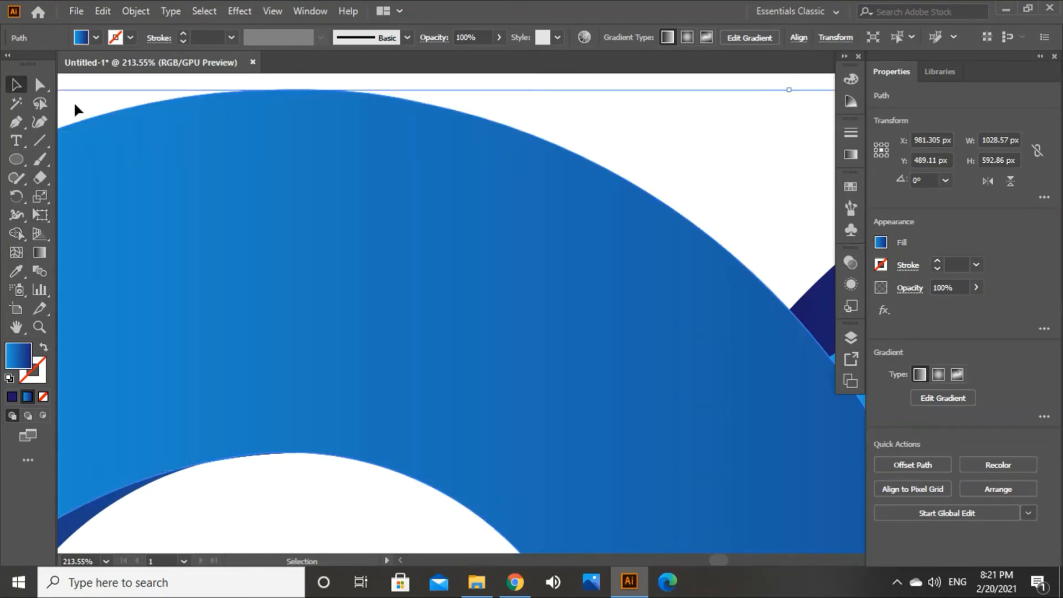
{"action": "left_click", "coordinate": [86, 113]}
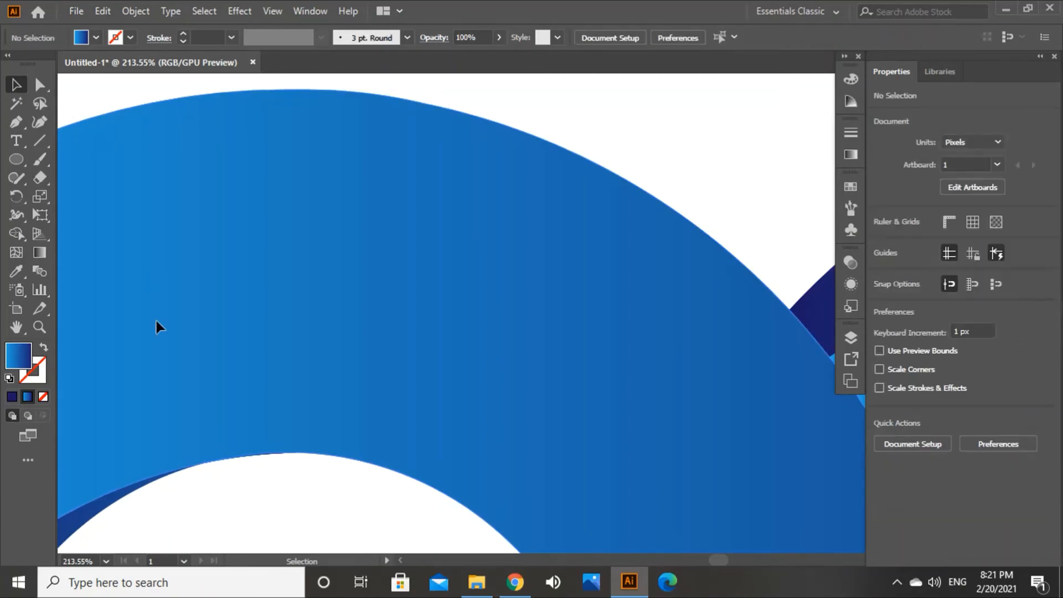
Merge the thin black sliver on the right loop's lower outer edge into the main S-shaped band with the Shape Builder, and deselect it.
{"action": "left_click", "coordinate": [106, 561]}
{"action": "left_click", "coordinate": [132, 561]}
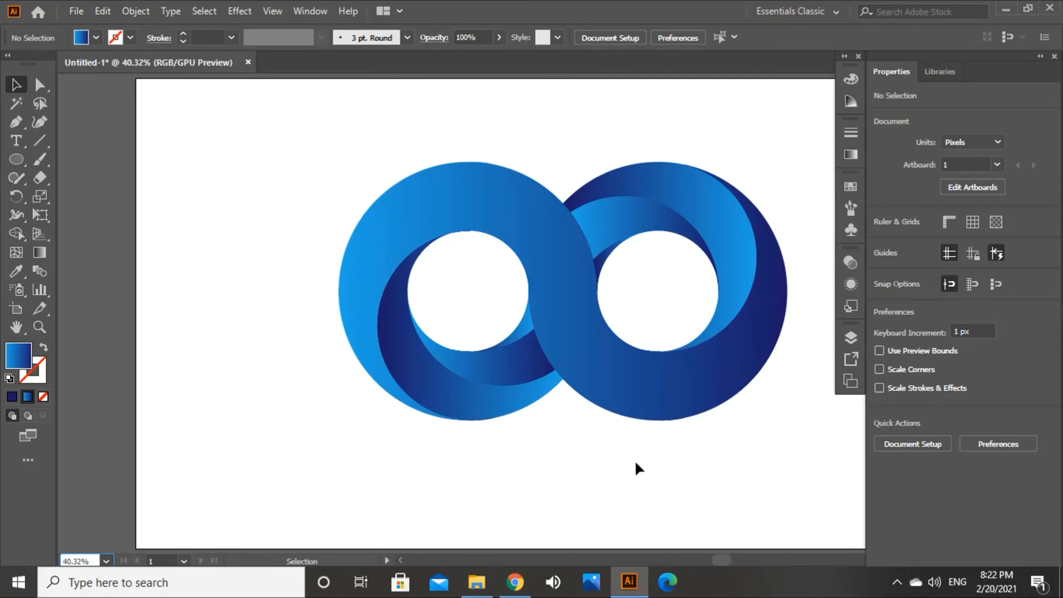
{"action": "left_click", "coordinate": [39, 327]}
{"action": "left_click_drag", "start_coordinate": [670, 468], "coordinate": [759, 210]}
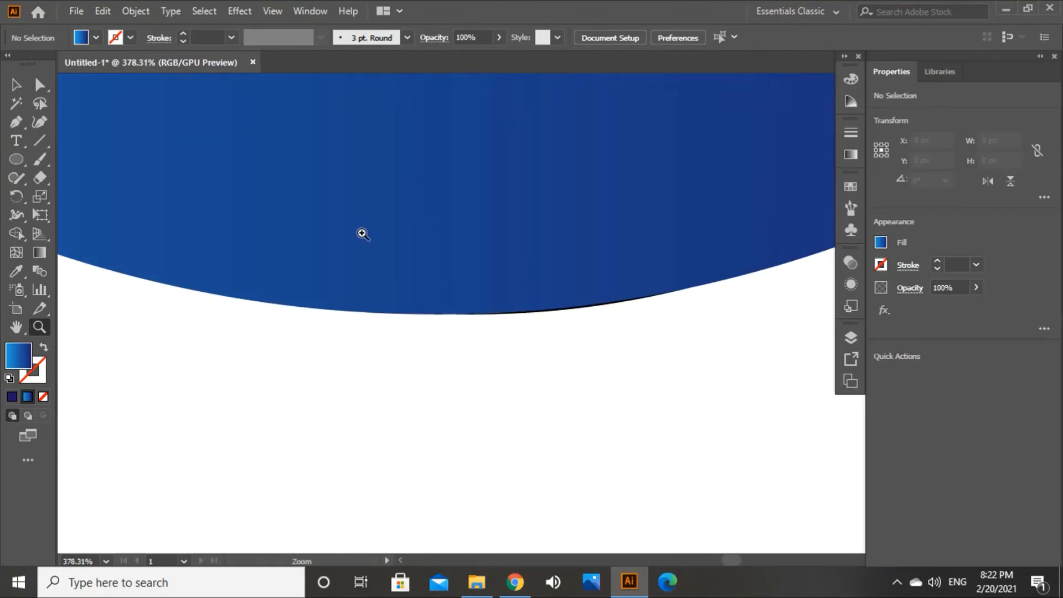
{"action": "left_click", "coordinate": [16, 84]}
{"action": "left_click_drag", "start_coordinate": [430, 343], "coordinate": [698, 299]}
{"action": "left_click", "coordinate": [16, 232]}
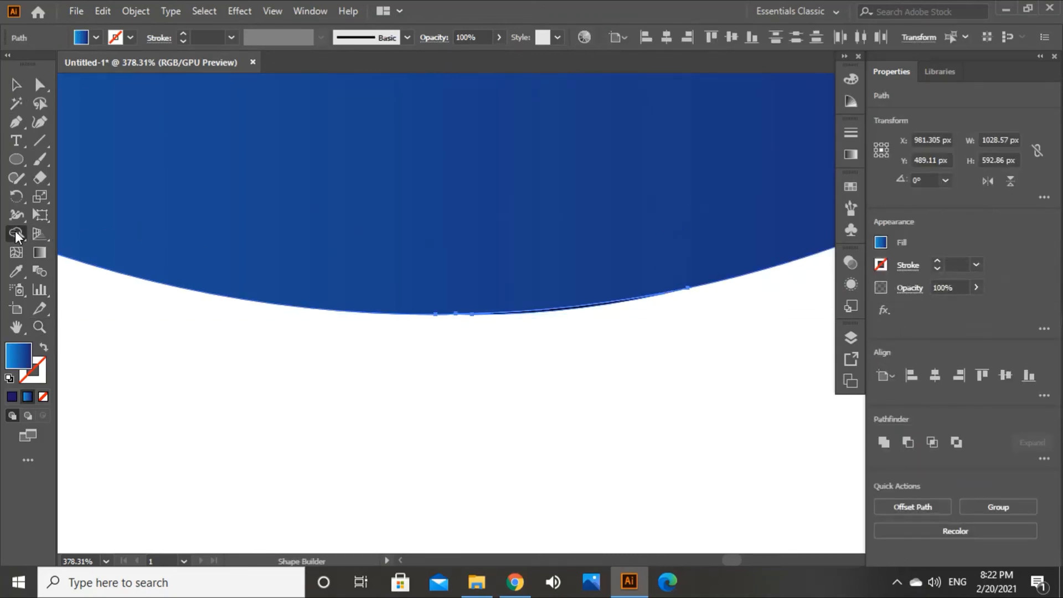
{"action": "left_click", "coordinate": [545, 314]}
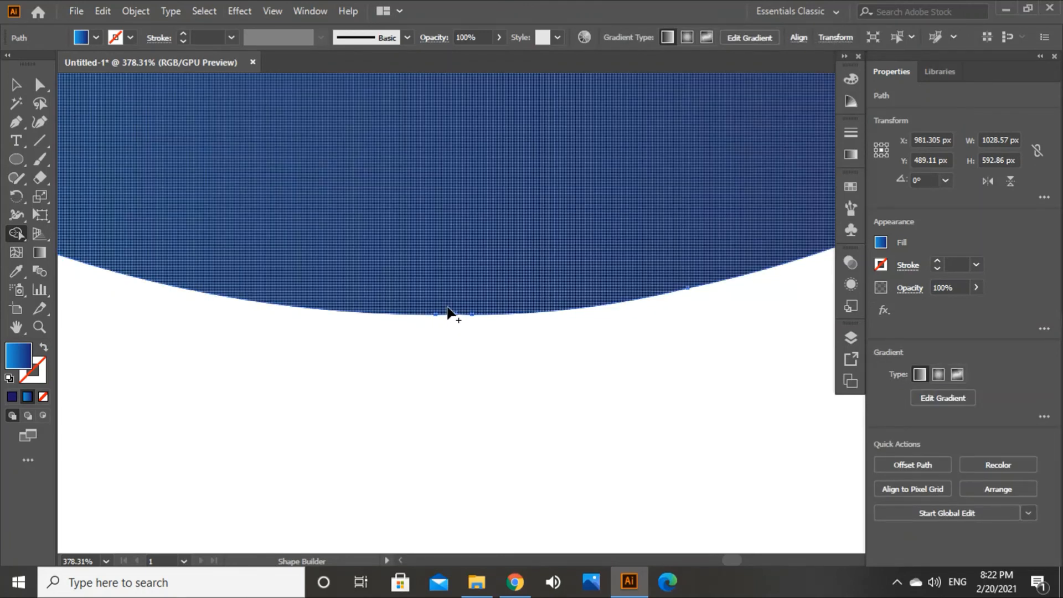
{"action": "left_click", "coordinate": [105, 561]}
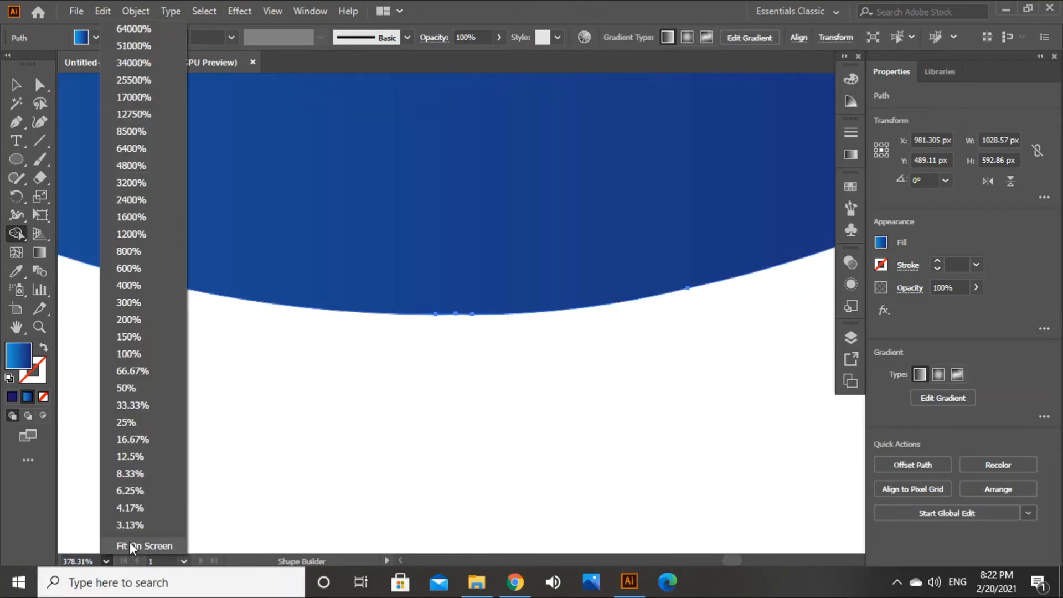
{"action": "left_click", "coordinate": [130, 543]}
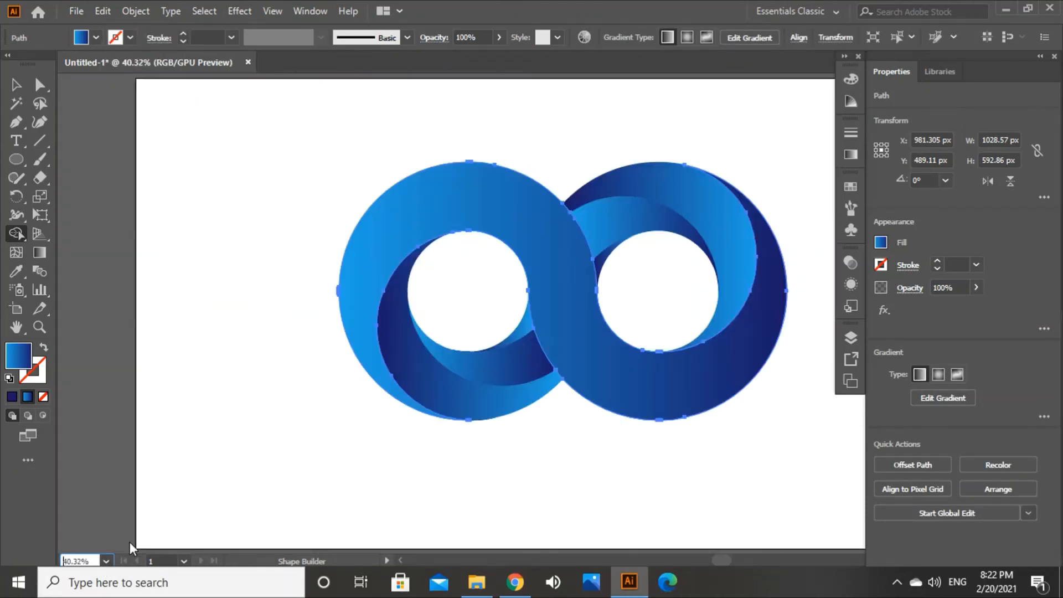
{"action": "left_click", "coordinate": [22, 334]}
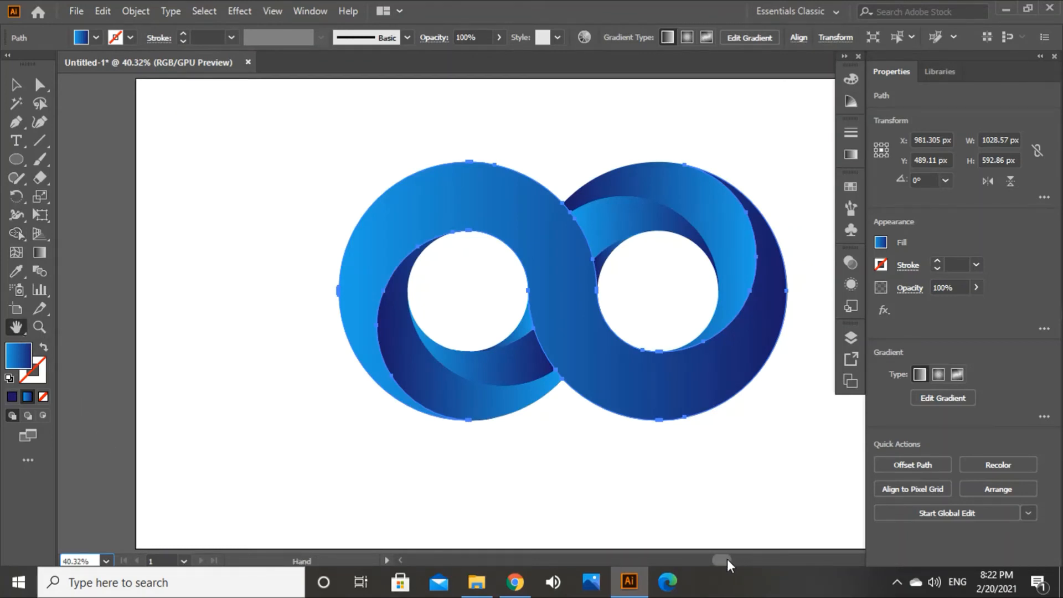
{"action": "left_click_drag", "start_coordinate": [728, 560], "coordinate": [734, 560]}
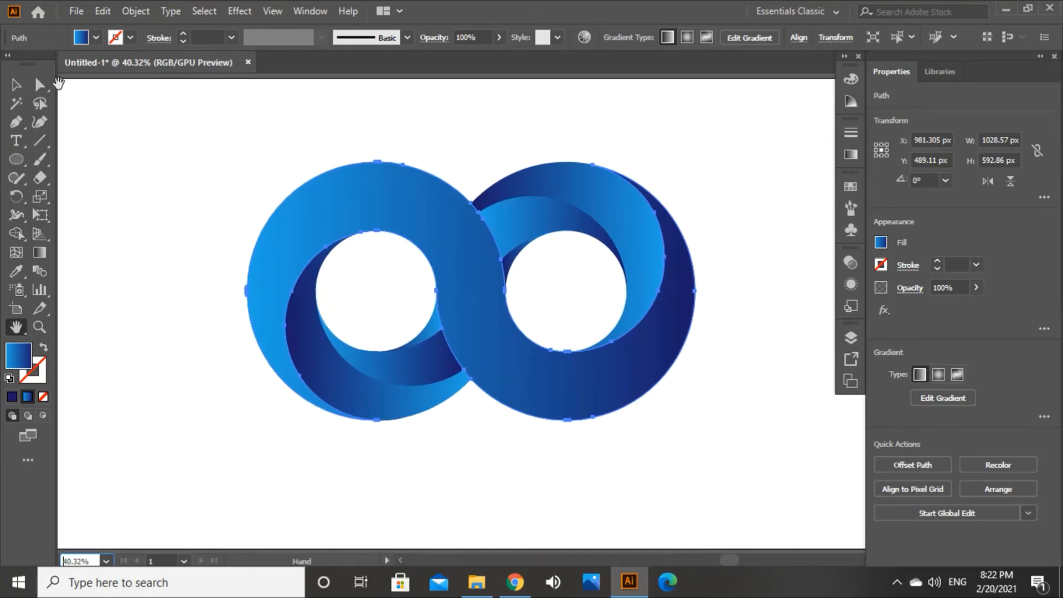
{"action": "left_click", "coordinate": [16, 84]}
{"action": "left_click", "coordinate": [94, 109]}
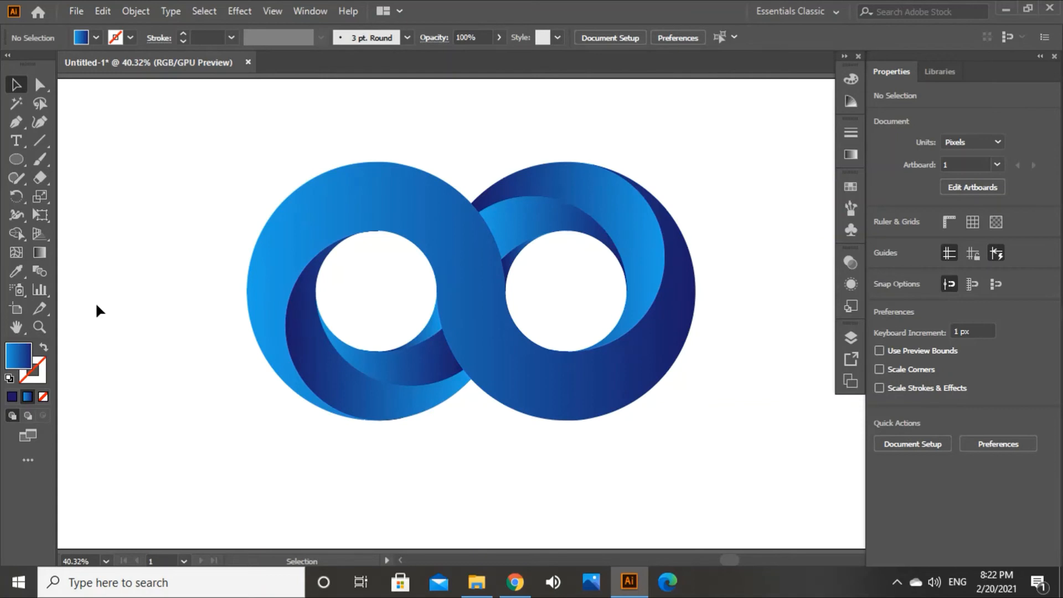
Merge the thin dark sliver at the lower edge of the left loop's hole into the adjoining inner band with the Shape Builder.
{"action": "left_click", "coordinate": [40, 327]}
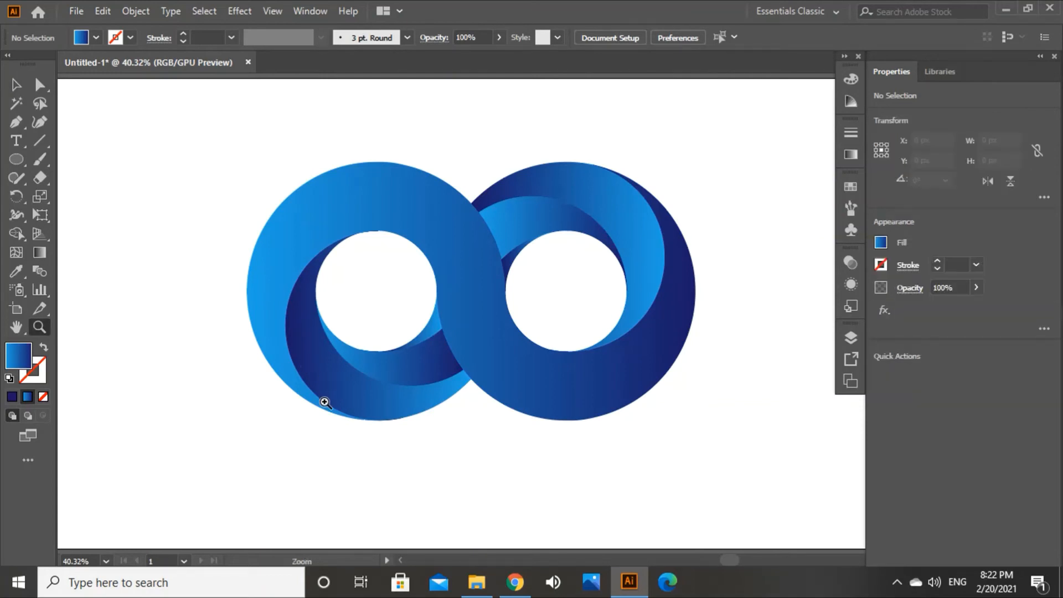
{"action": "left_click_drag", "start_coordinate": [325, 399], "coordinate": [565, 274]}
{"action": "left_click_drag", "start_coordinate": [488, 283], "coordinate": [657, 133]}
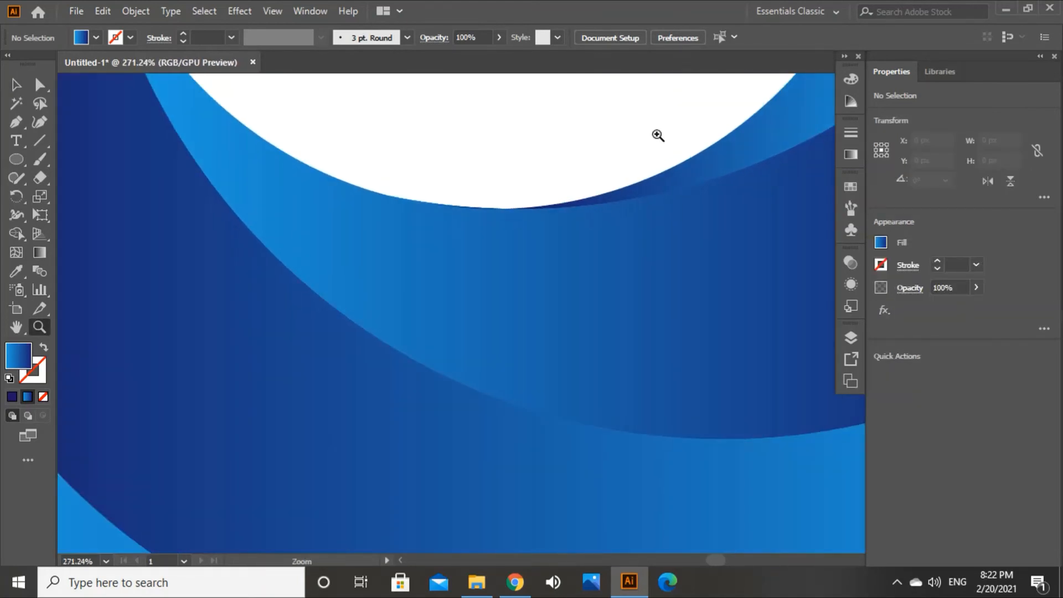
{"action": "left_click_drag", "start_coordinate": [553, 207], "coordinate": [636, 142]}
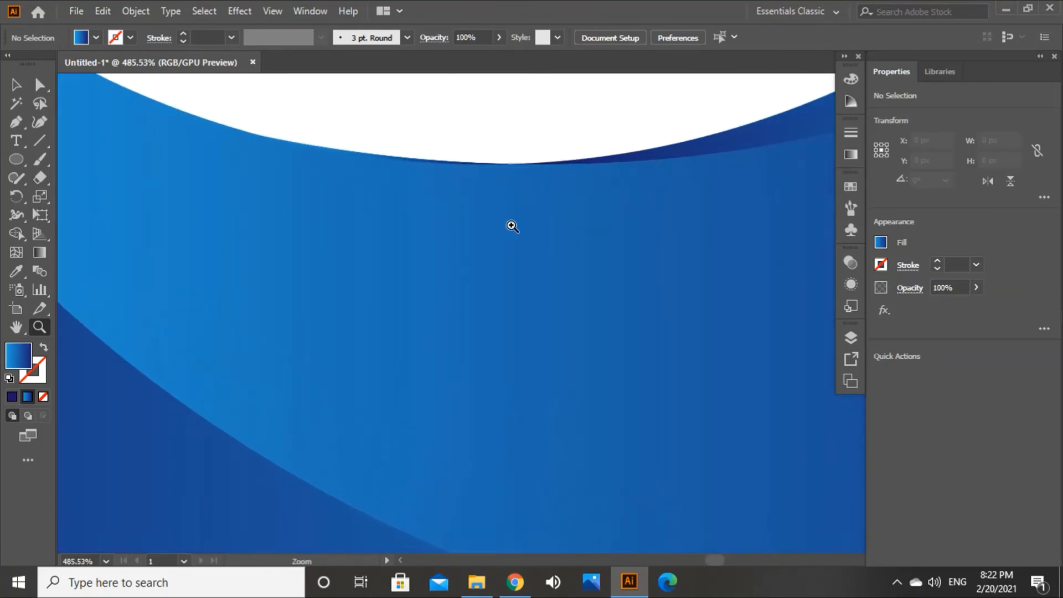
{"action": "left_click_drag", "start_coordinate": [521, 218], "coordinate": [526, 211]}
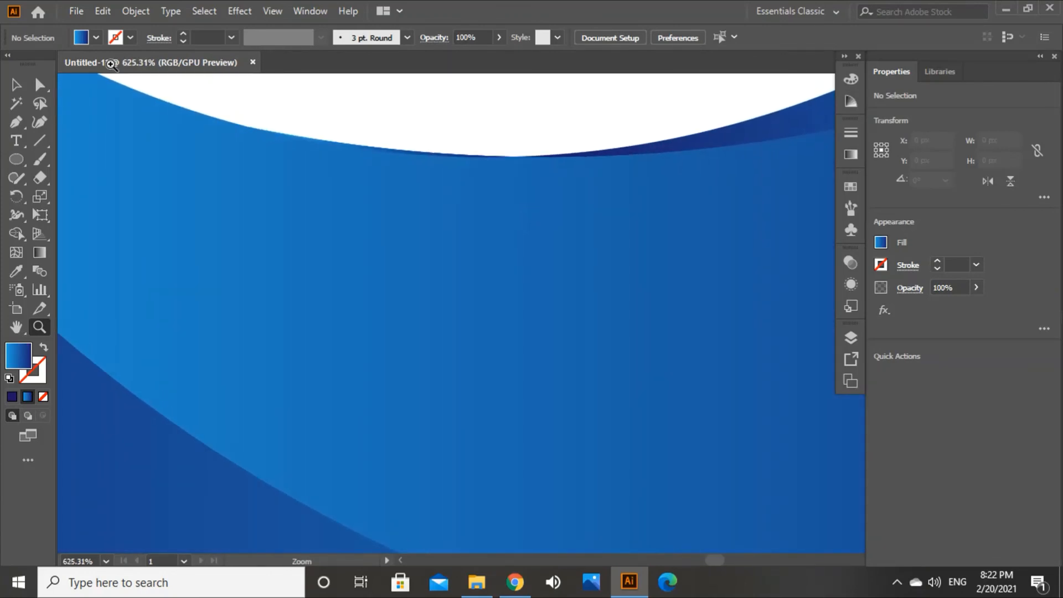
{"action": "left_click", "coordinate": [16, 85]}
{"action": "left_click_drag", "start_coordinate": [333, 94], "coordinate": [541, 254]}
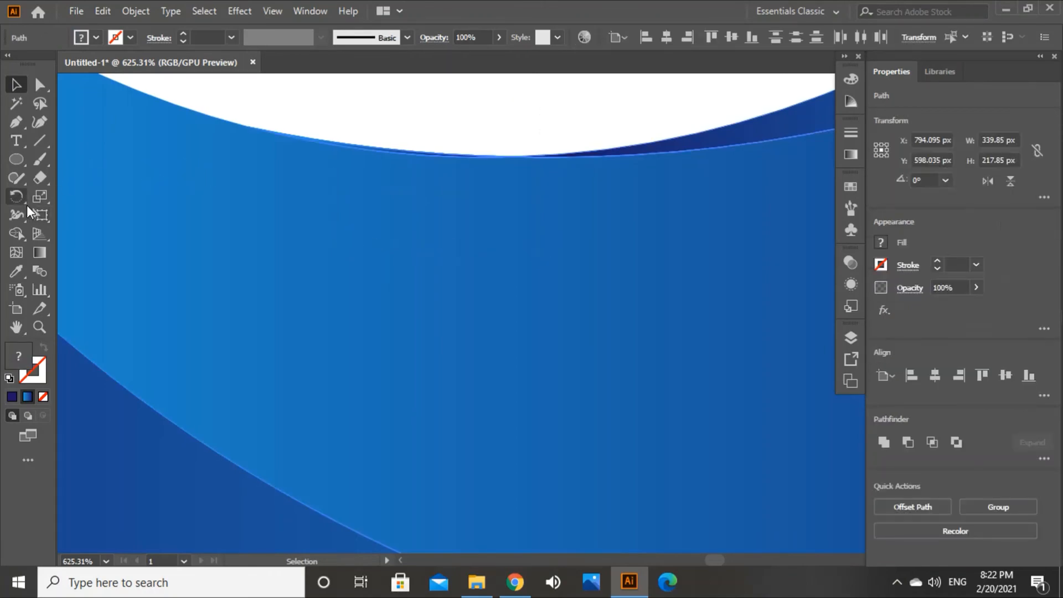
{"action": "left_click", "coordinate": [17, 236]}
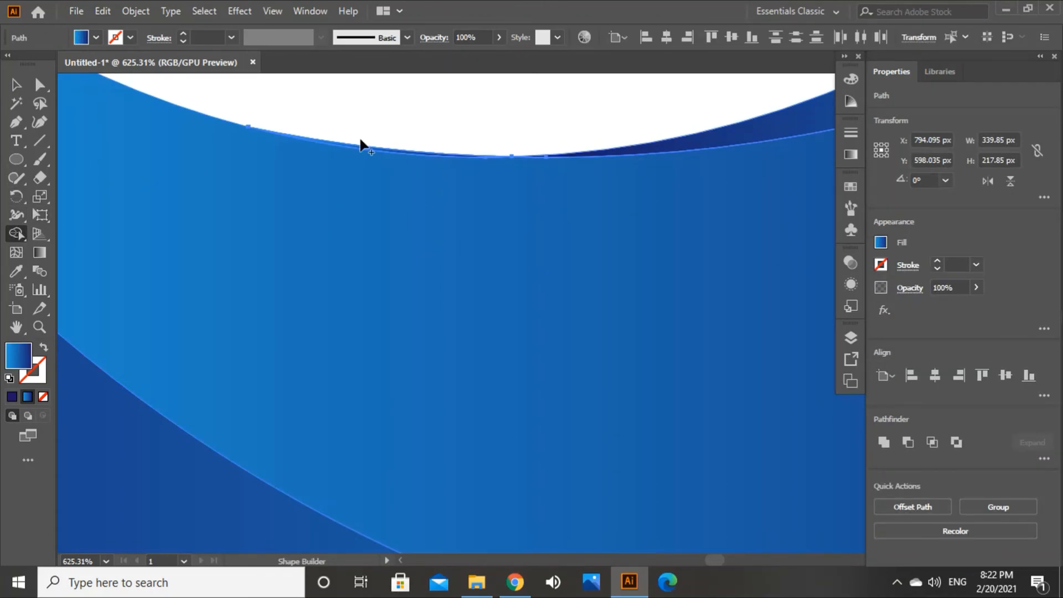
{"action": "left_click", "coordinate": [412, 160]}
{"action": "left_click", "coordinate": [17, 327]}
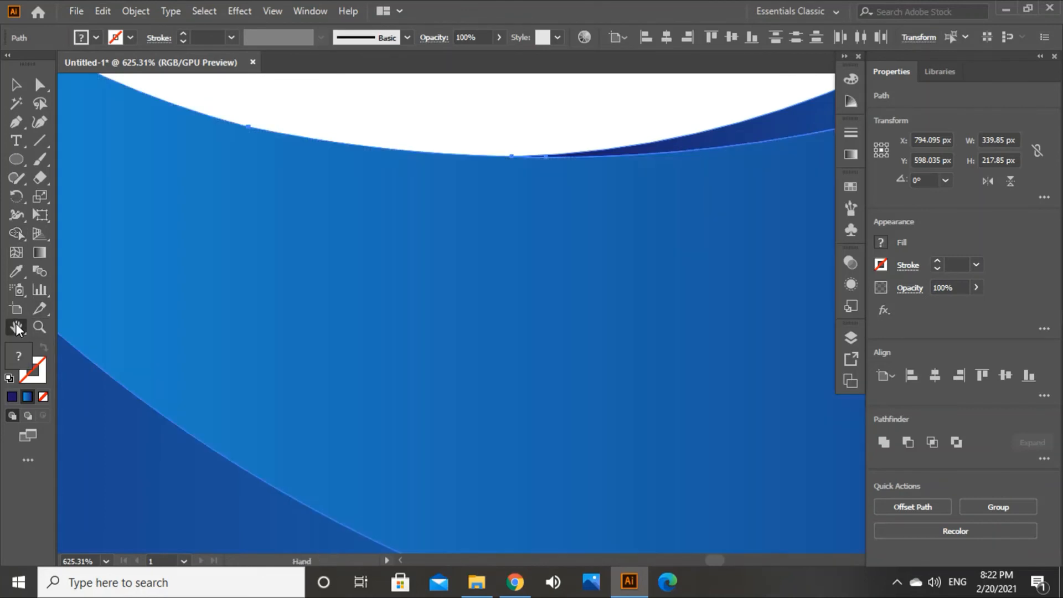
{"action": "left_click_drag", "start_coordinate": [301, 180], "coordinate": [220, 382]}
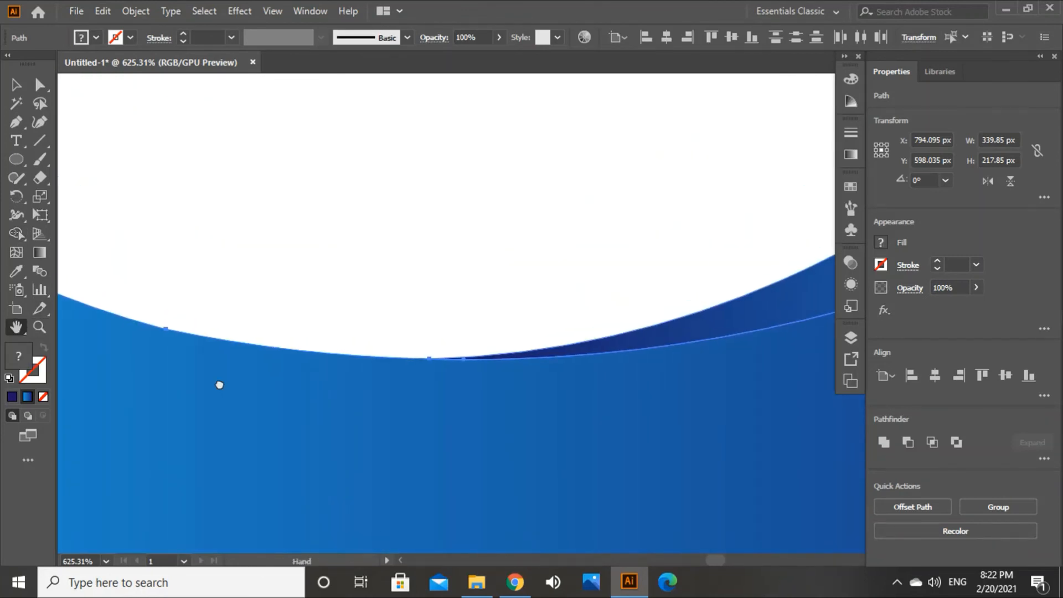
Select the whole logo, switch to outline view, and merge the thin sliver along the upper edge of the left loop's hole with the Shape Builder.
{"action": "left_click", "coordinate": [105, 560]}
{"action": "left_click", "coordinate": [135, 541]}
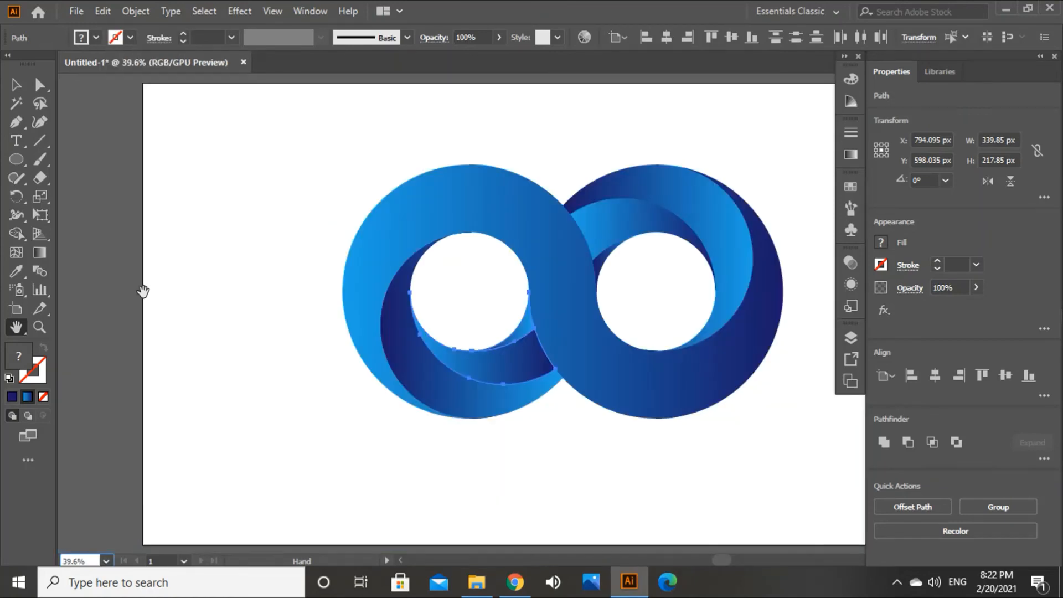
{"action": "left_click", "coordinate": [17, 85]}
{"action": "left_click_drag", "start_coordinate": [205, 105], "coordinate": [761, 410]}
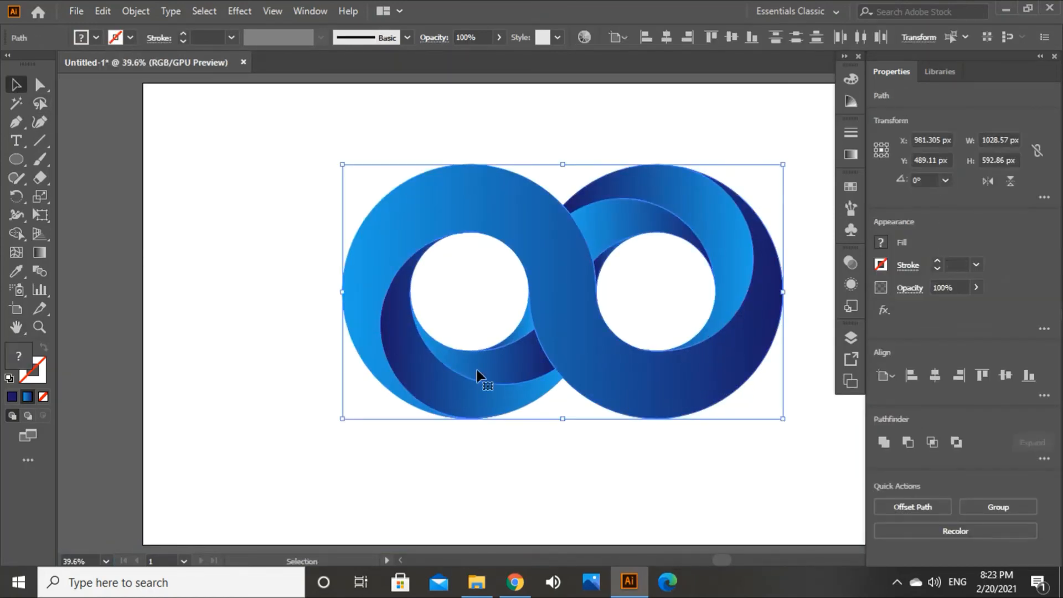
{"action": "left_click", "coordinate": [40, 327]}
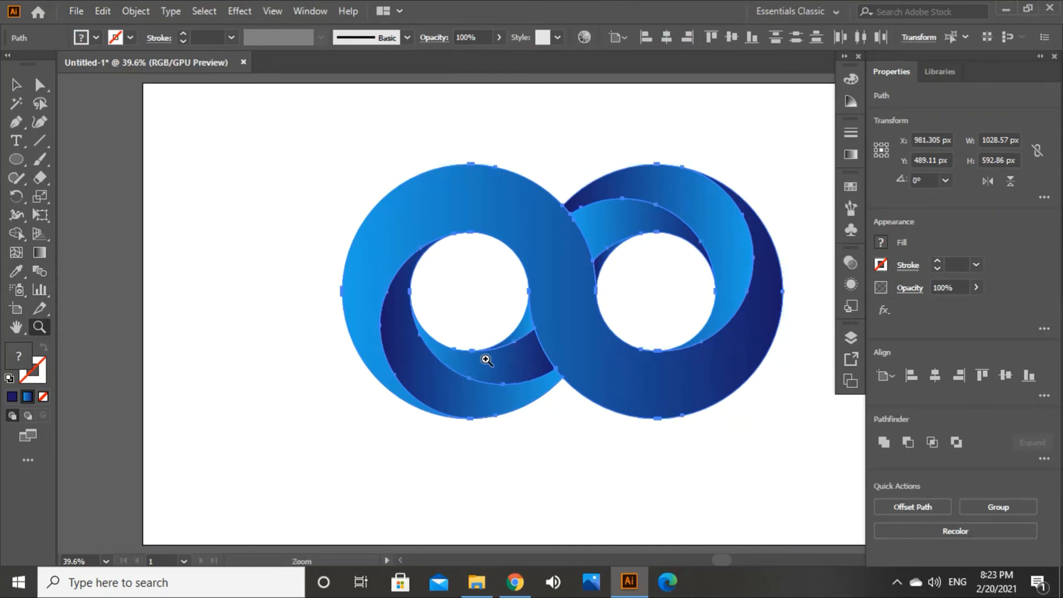
{"action": "left_click_drag", "start_coordinate": [468, 294], "coordinate": [641, 89]}
{"action": "left_click_drag", "start_coordinate": [472, 221], "coordinate": [610, 105]}
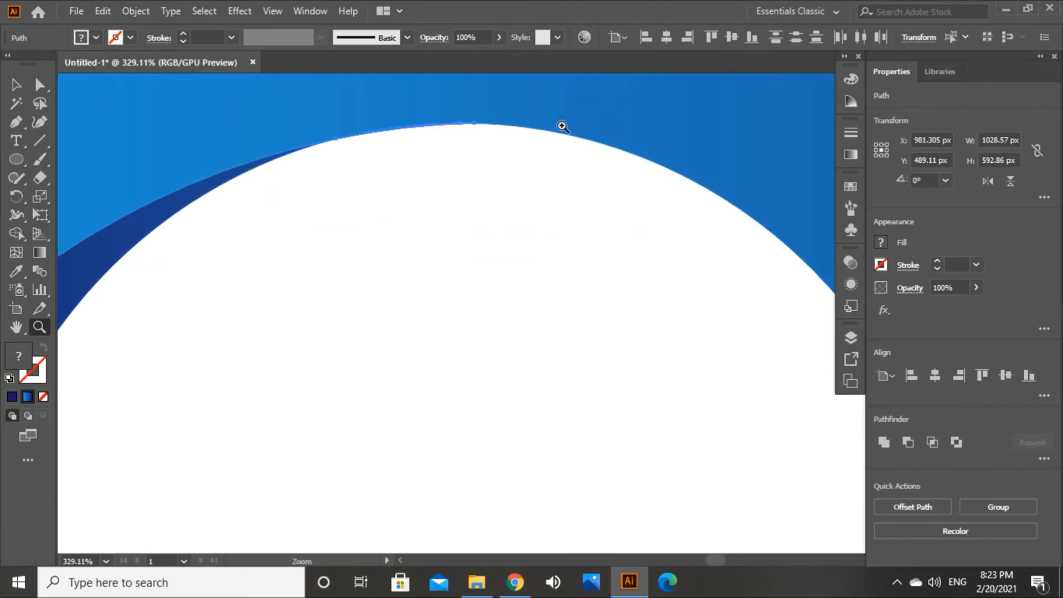
{"action": "left_click_drag", "start_coordinate": [492, 166], "coordinate": [590, 91]}
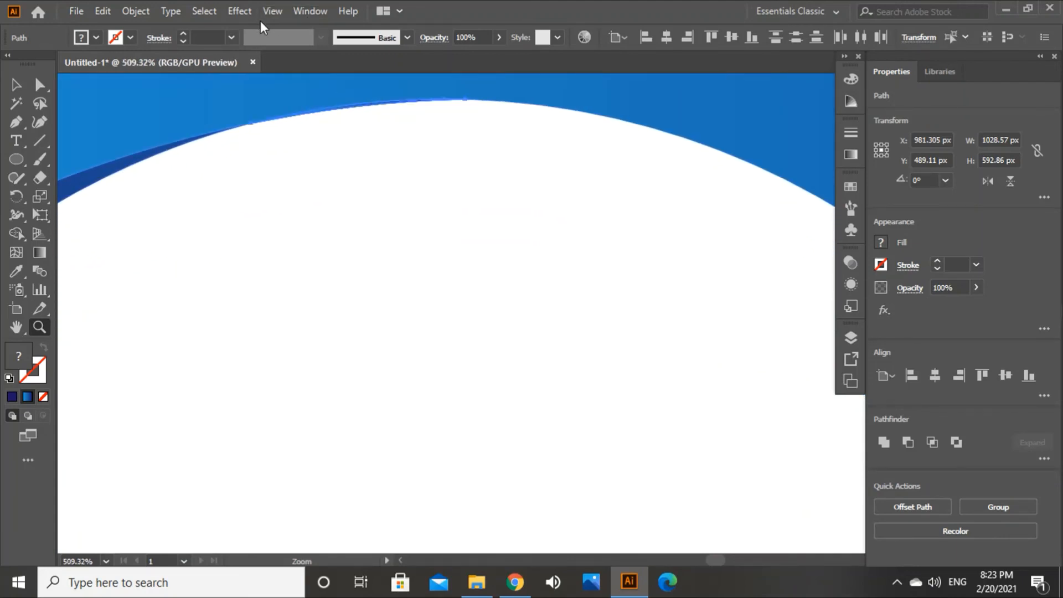
{"action": "left_click", "coordinate": [266, 11]}
{"action": "left_click", "coordinate": [311, 23]}
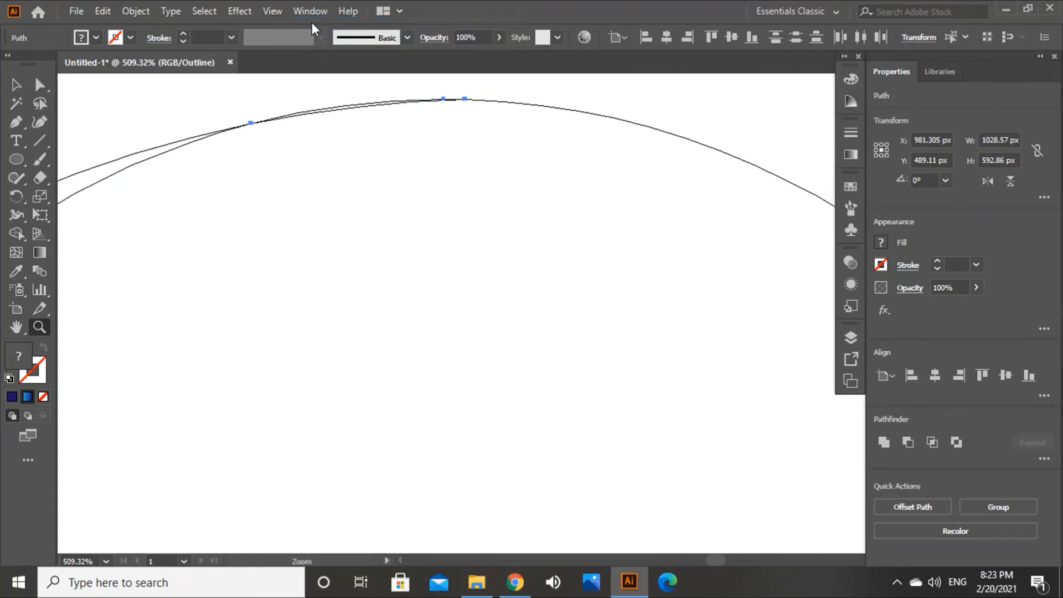
{"action": "left_click", "coordinate": [16, 233]}
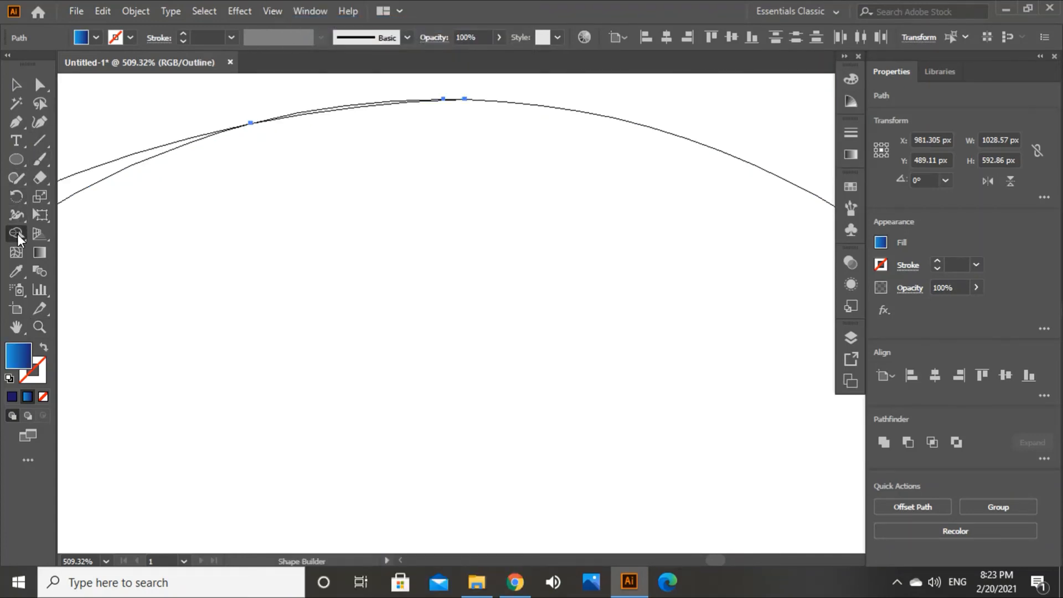
{"action": "left_click", "coordinate": [335, 109]}
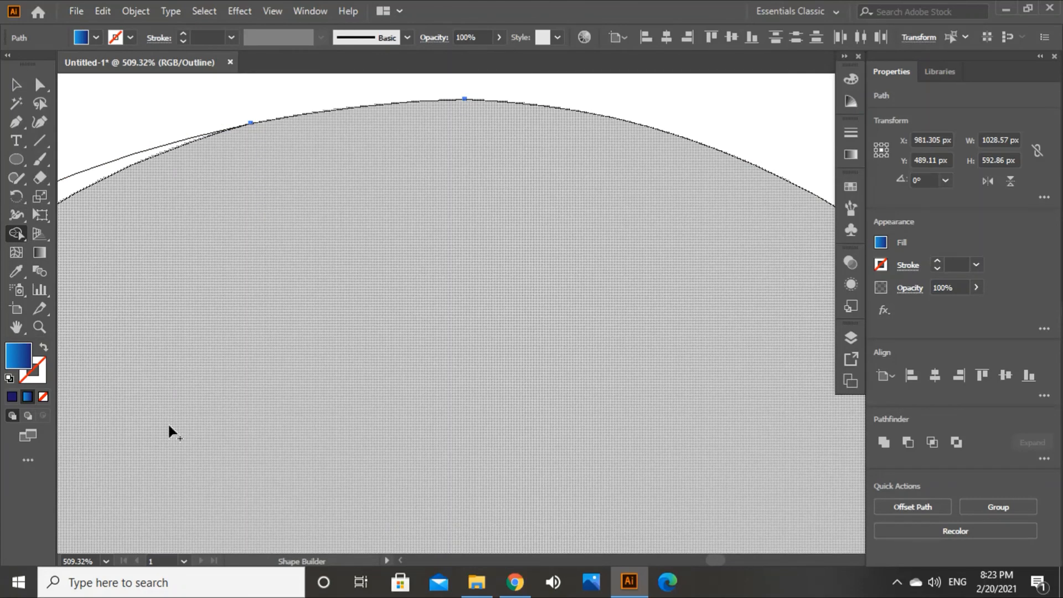
Examine the upper and lower edges of the right loop's hole for slivers in outline view, and activate the Shape Builder.
{"action": "left_click", "coordinate": [24, 333]}
{"action": "scroll", "coordinate": [460, 285], "scroll_direction": "right", "scroll_amount": 5}
{"action": "scroll", "coordinate": [464, 273], "scroll_direction": "right", "scroll_amount": 10}
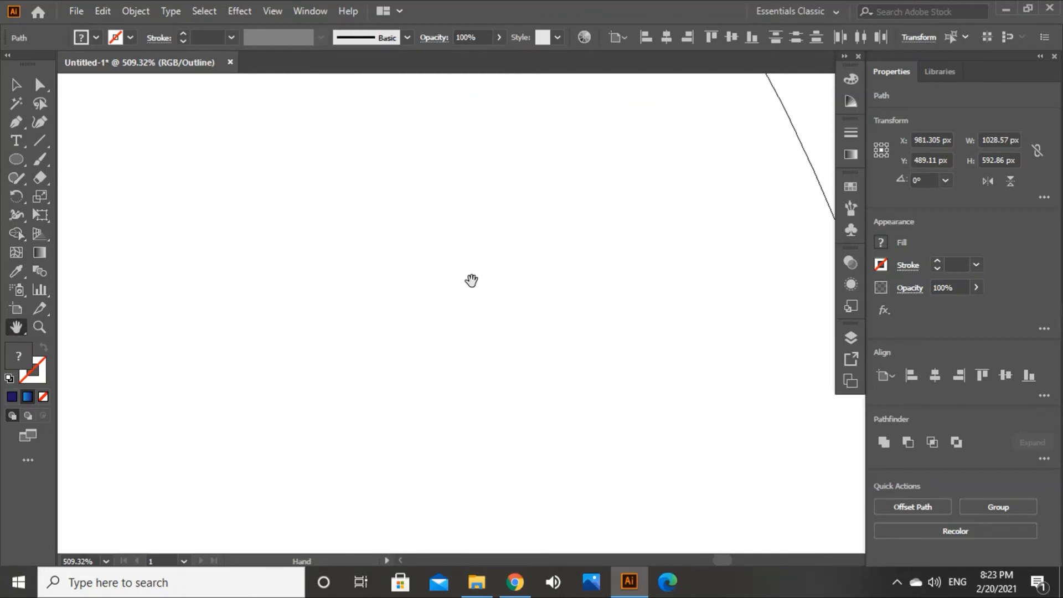
{"action": "scroll", "coordinate": [150, 293], "scroll_direction": "right", "scroll_amount": 10}
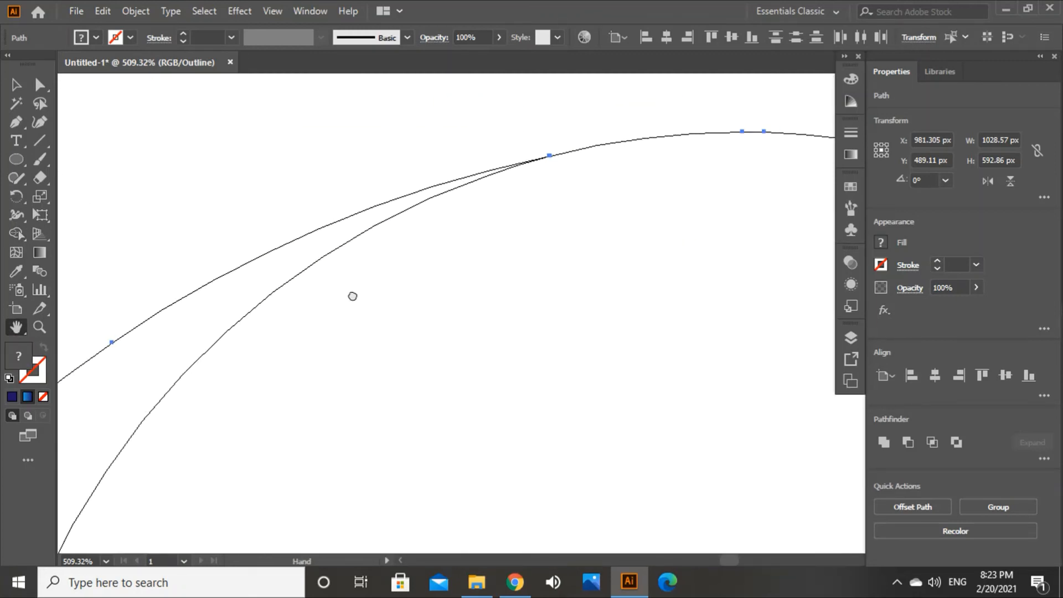
{"action": "left_click_drag", "start_coordinate": [50, 332], "coordinate": [56, 327]}
{"action": "left_click_drag", "start_coordinate": [301, 318], "coordinate": [163, 148]}
{"action": "left_click_drag", "start_coordinate": [238, 351], "coordinate": [289, 160]}
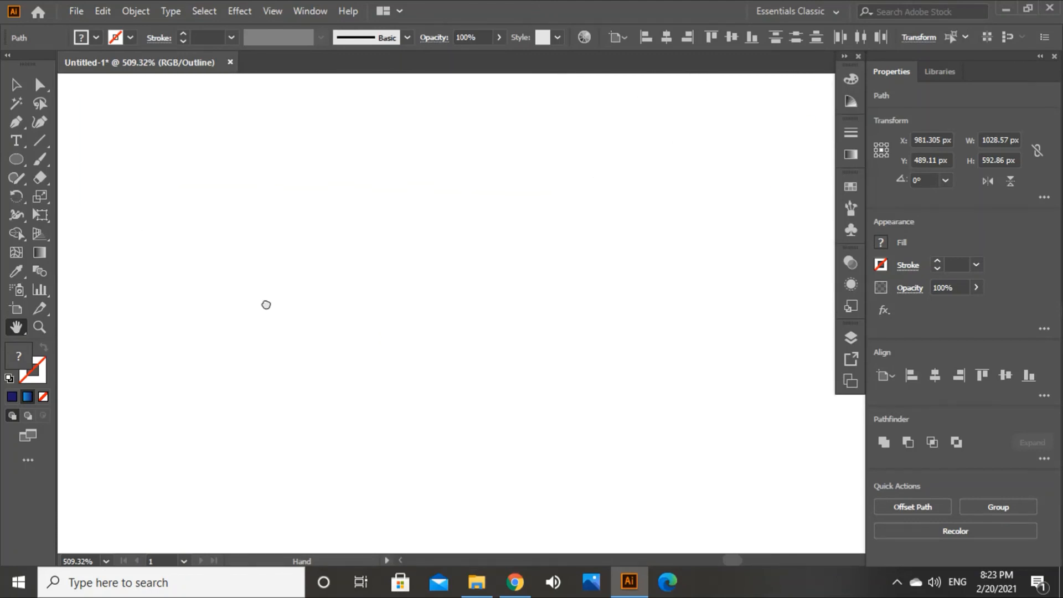
{"action": "left_click_drag", "start_coordinate": [212, 494], "coordinate": [267, 356]}
{"action": "left_click_drag", "start_coordinate": [263, 481], "coordinate": [263, 363]}
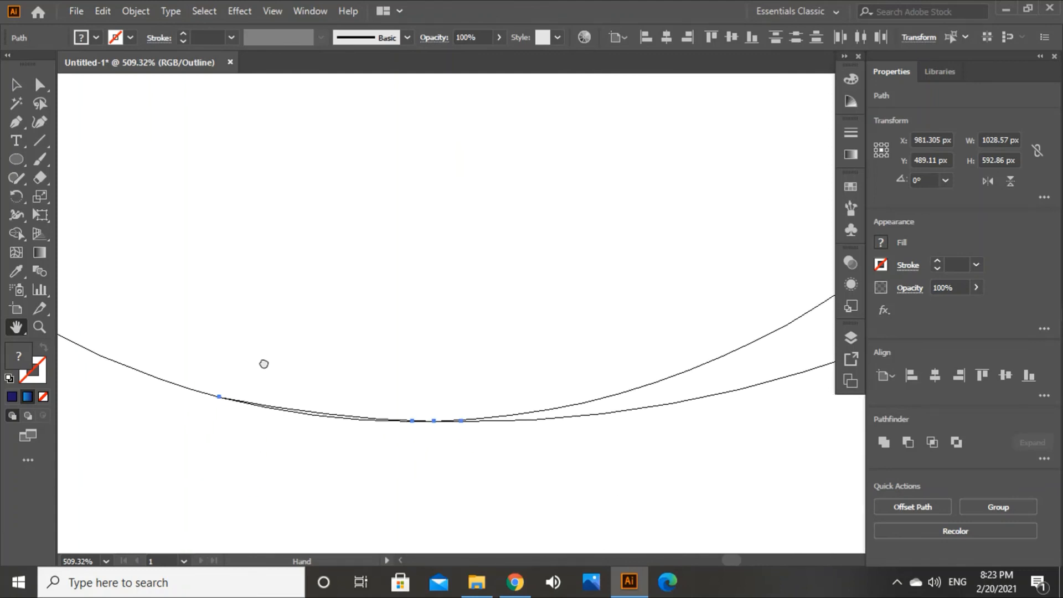
{"action": "left_click", "coordinate": [17, 232]}
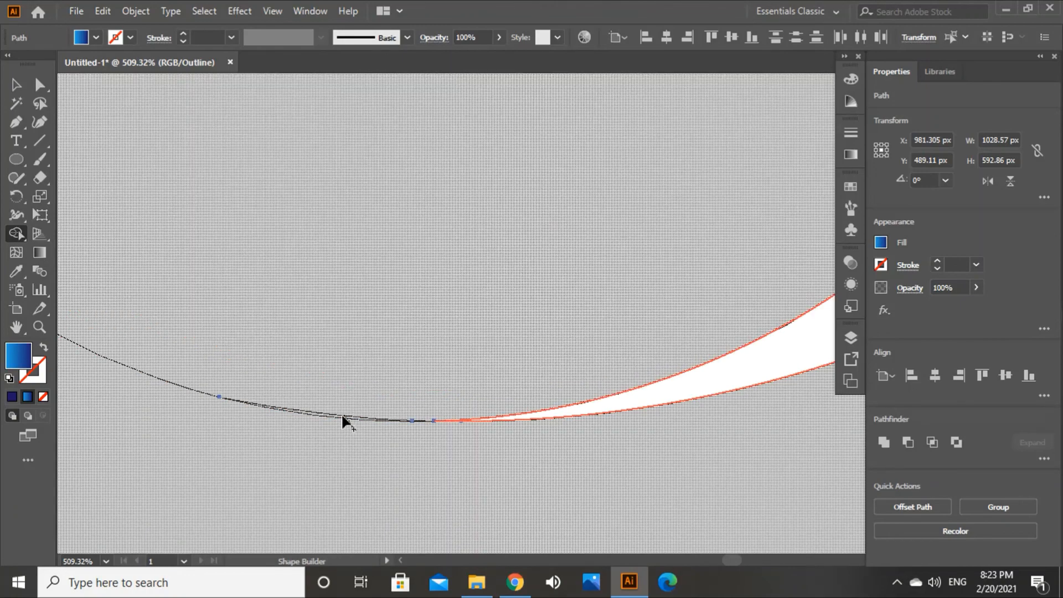
{"action": "left_click", "coordinate": [342, 416], "text": "alt"}
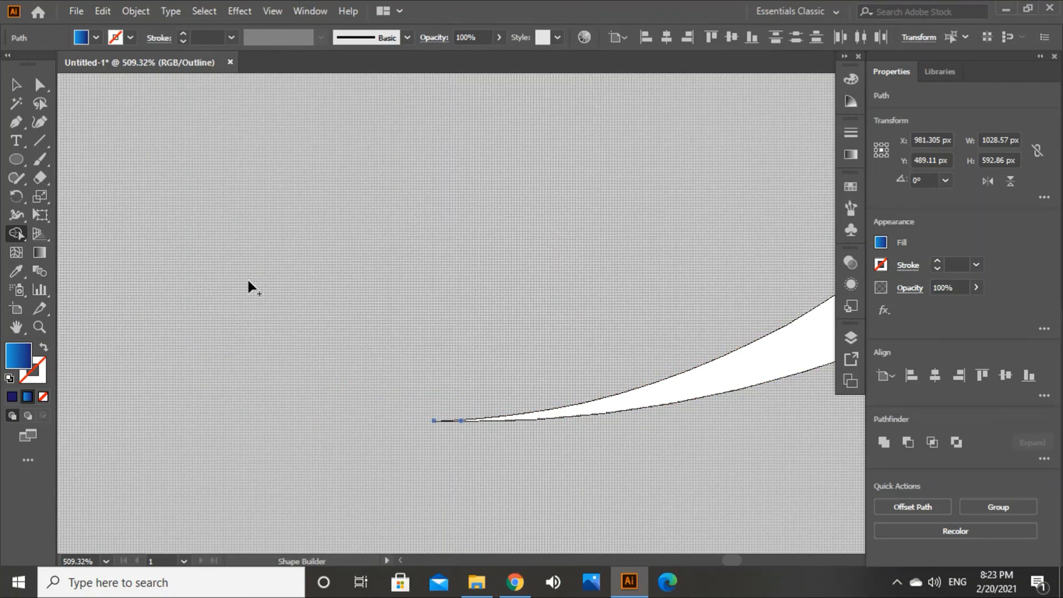
{"action": "left_click", "coordinate": [106, 14]}
{"action": "left_click", "coordinate": [113, 24]}
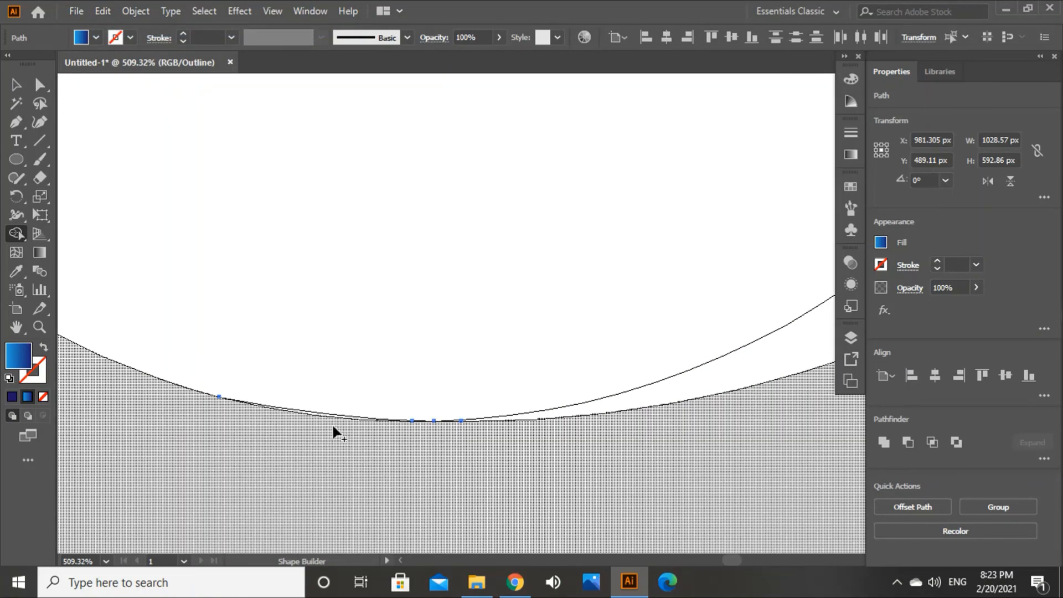
{"action": "left_click", "coordinate": [329, 415], "text": "alt"}
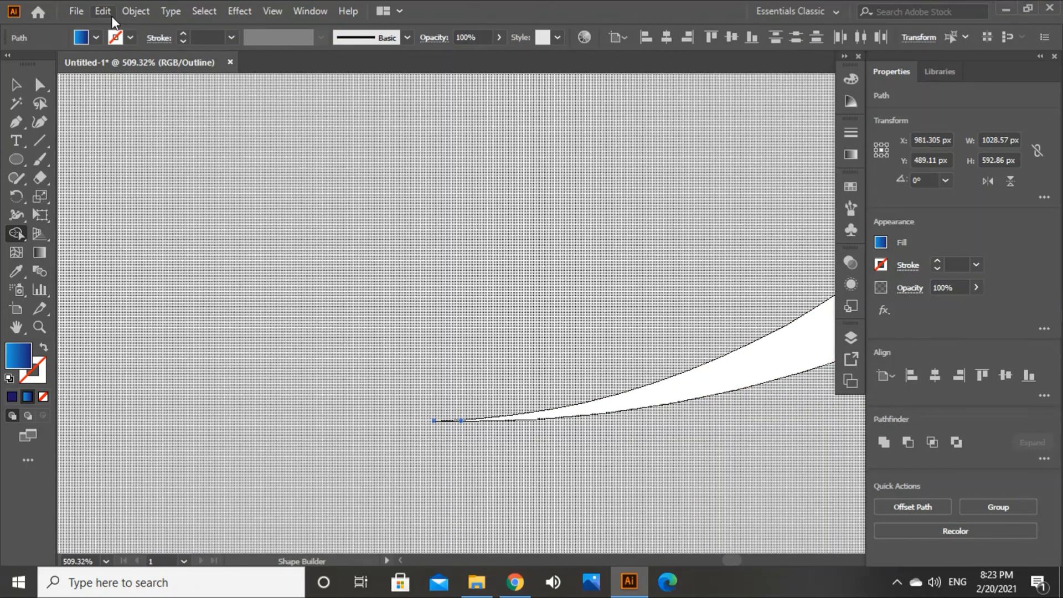
{"action": "left_click", "coordinate": [111, 15]}
{"action": "left_click", "coordinate": [118, 26]}
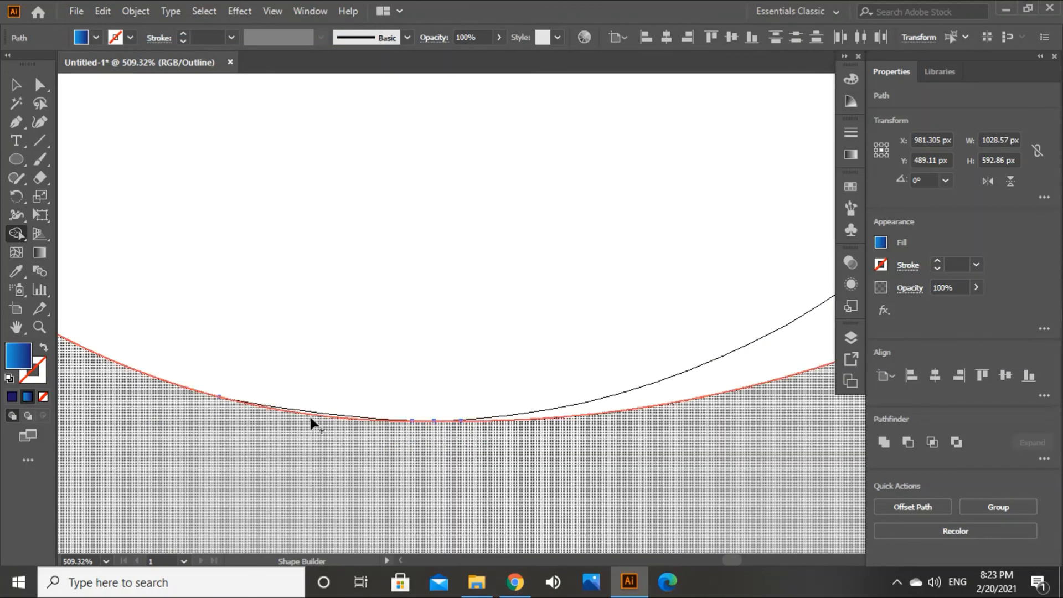
Merge the thin sliver at the lower edge of the right loop's hole with the Shape Builder, and return to the full-artboard preview.
{"action": "left_click", "coordinate": [312, 413]}
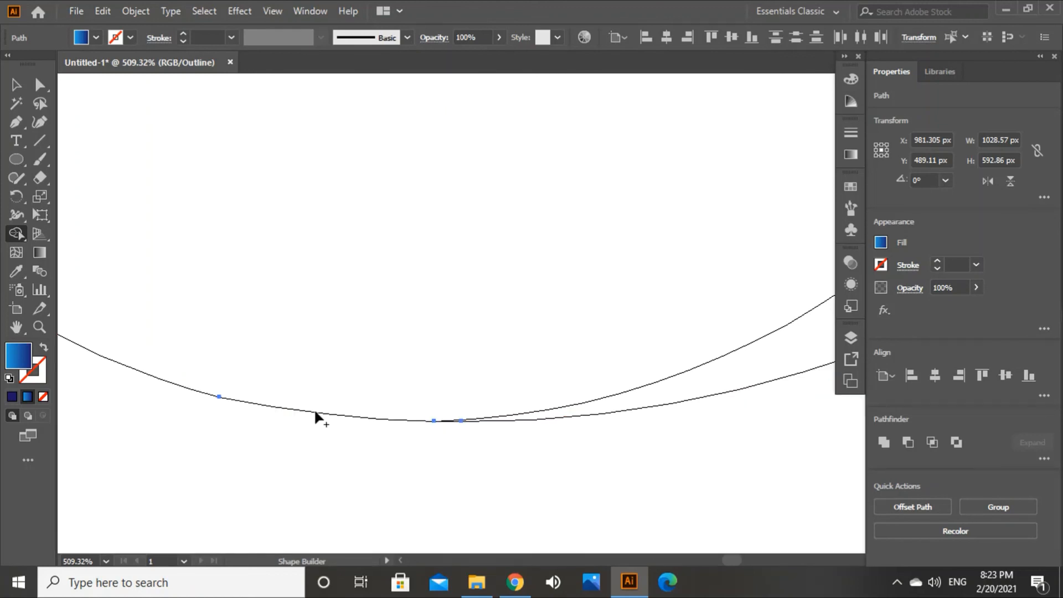
{"action": "left_click", "coordinate": [105, 561]}
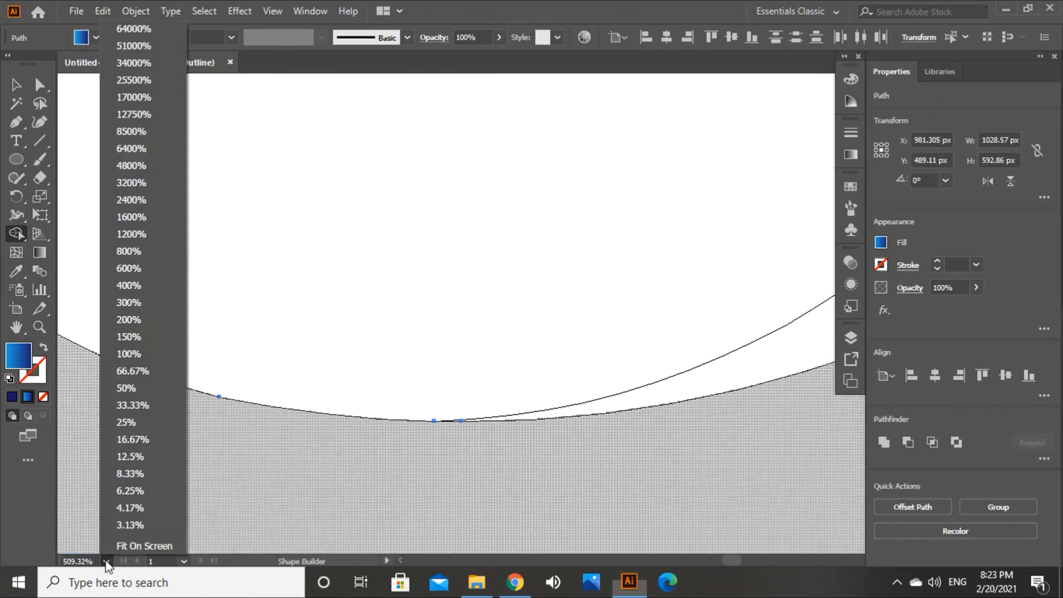
{"action": "left_click", "coordinate": [131, 546]}
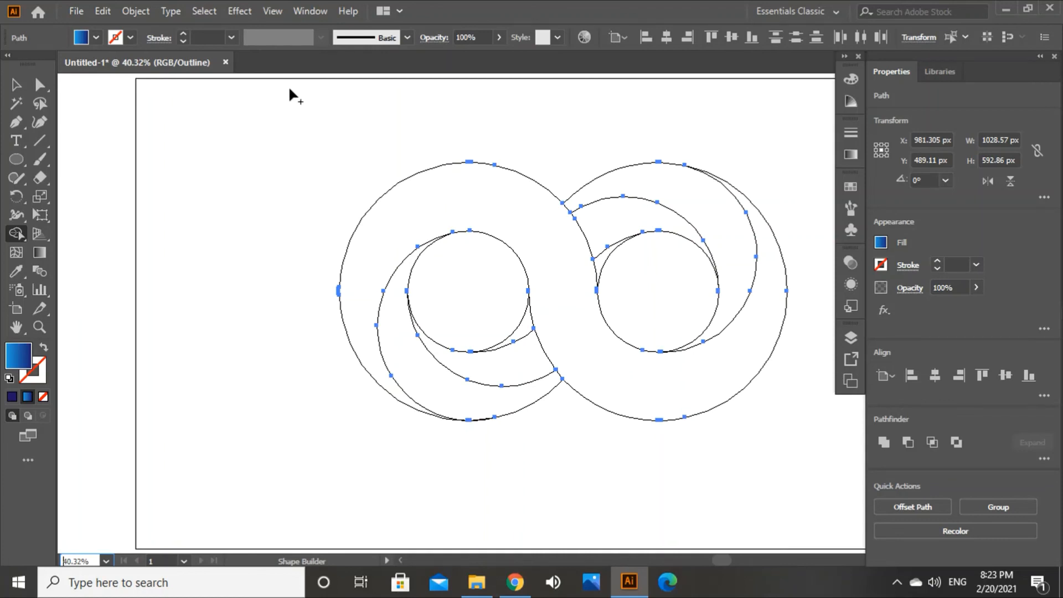
{"action": "left_click", "coordinate": [278, 4]}
{"action": "left_click", "coordinate": [299, 24]}
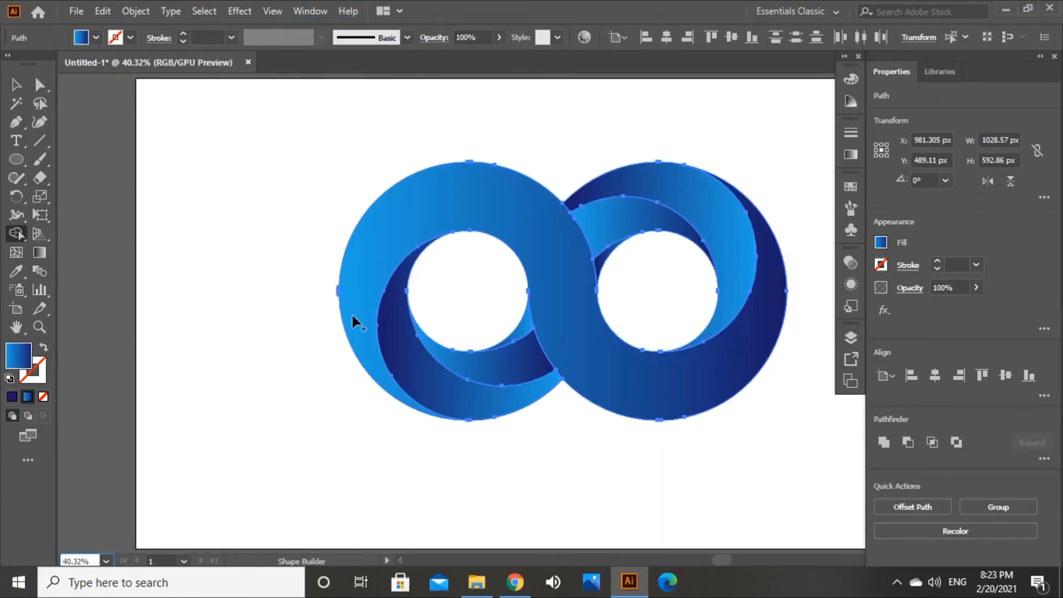
Move the whole logo about 17 px right and 11 px down on the artboard, and deselect it.
{"action": "scroll", "coordinate": [724, 555], "scroll_direction": "right", "scroll_amount": 4}
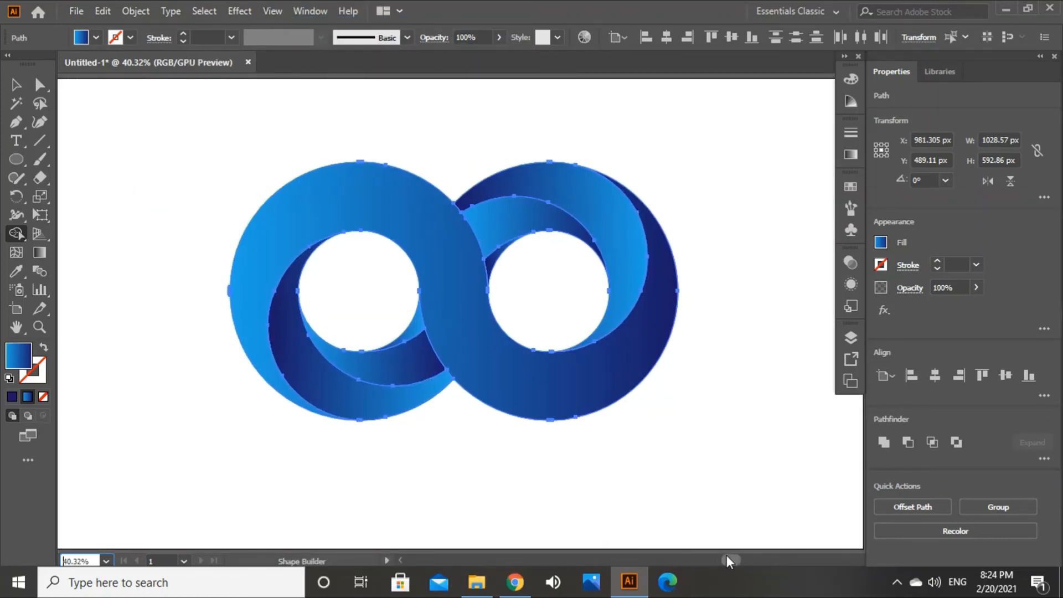
{"action": "left_click", "coordinate": [19, 85]}
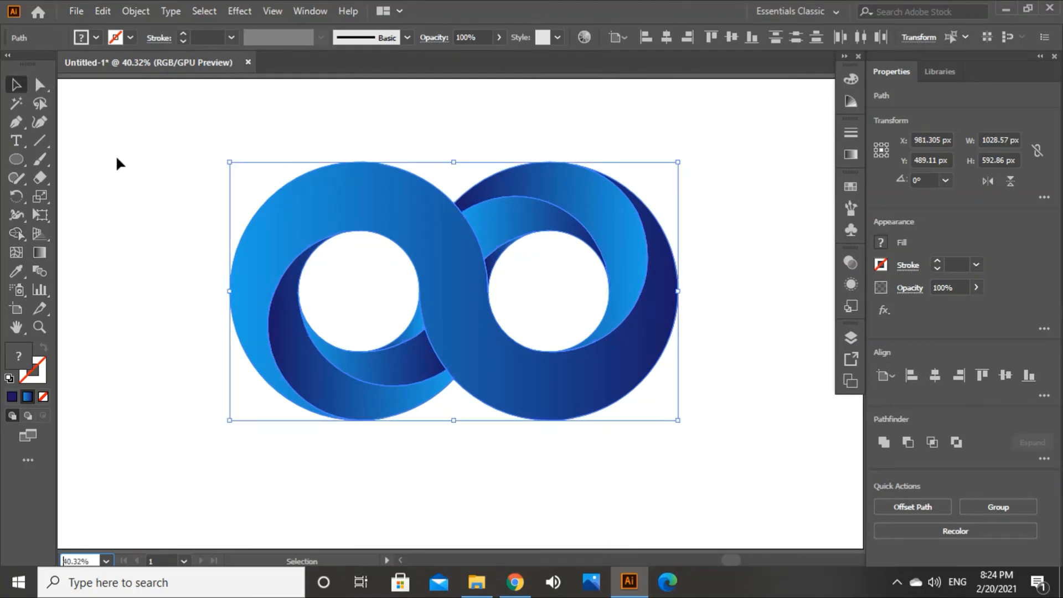
{"action": "left_click", "coordinate": [116, 158]}
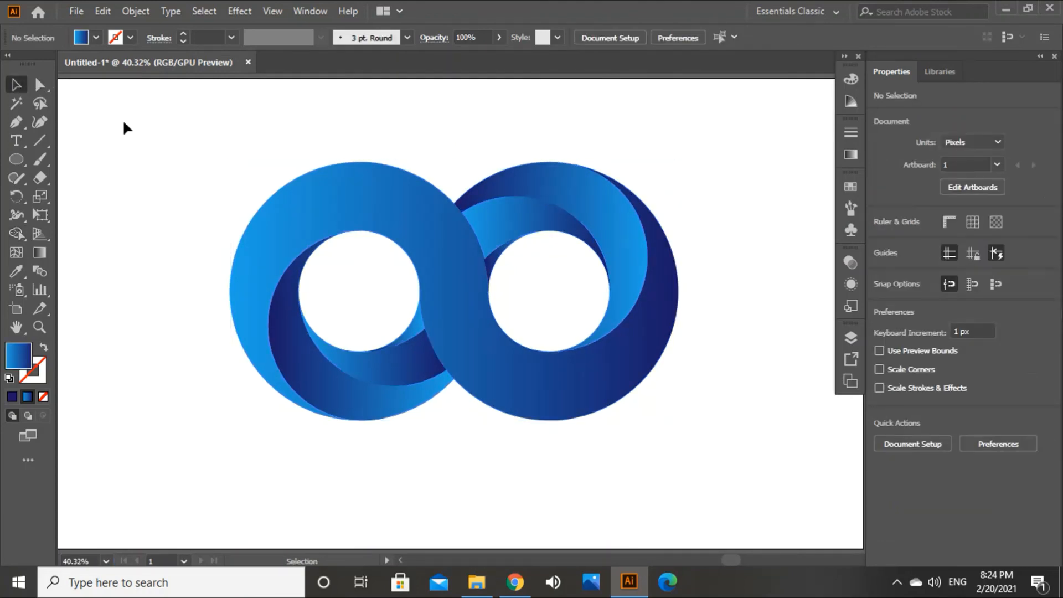
{"action": "left_click_drag", "start_coordinate": [123, 125], "coordinate": [747, 459]}
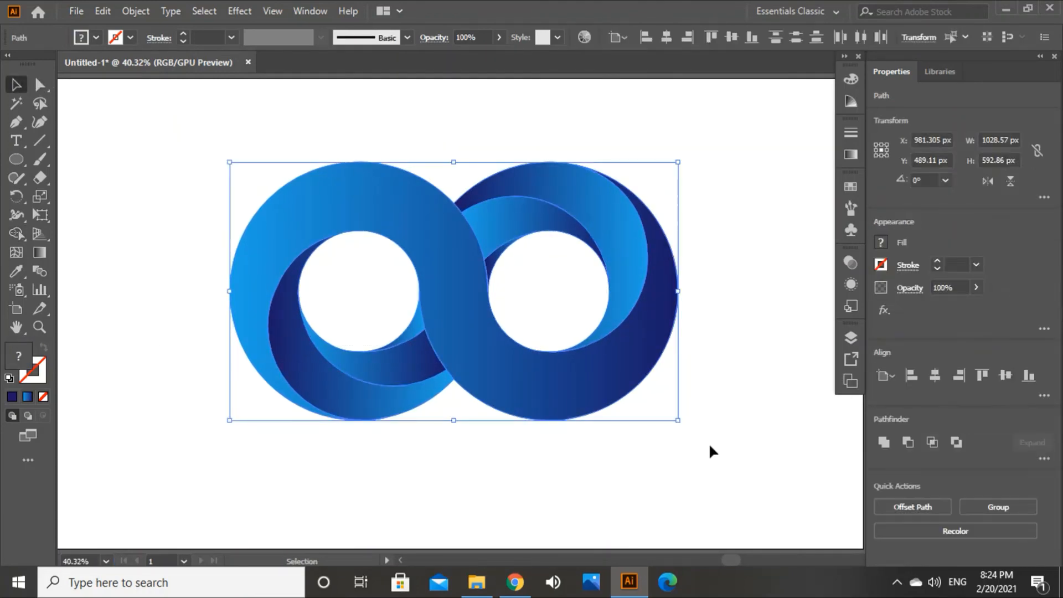
{"action": "left_click_drag", "start_coordinate": [501, 372], "coordinate": [508, 376]}
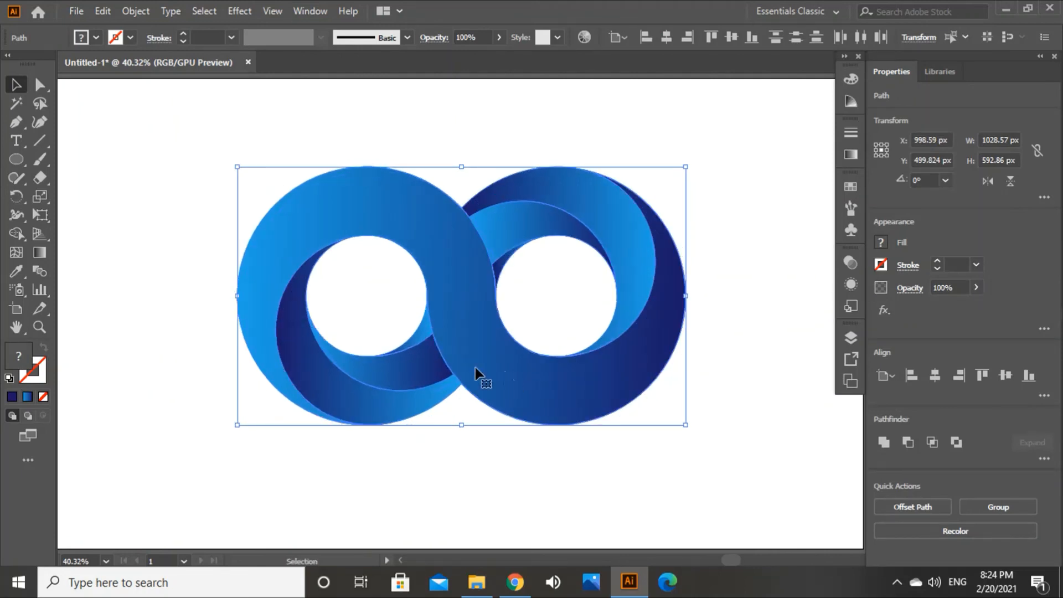
{"action": "left_click", "coordinate": [173, 299]}
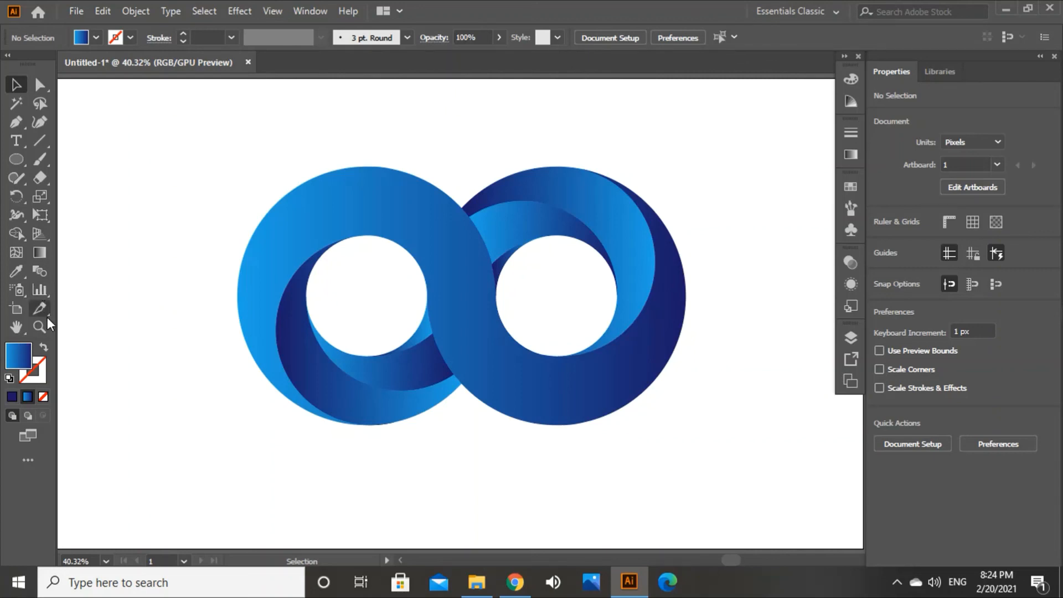
Select the whole logo, examine the edge of the right loop's hole up close for slivers, and return to the full-artboard view.
{"action": "left_click", "coordinate": [19, 89]}
{"action": "left_click_drag", "start_coordinate": [123, 100], "coordinate": [498, 370]}
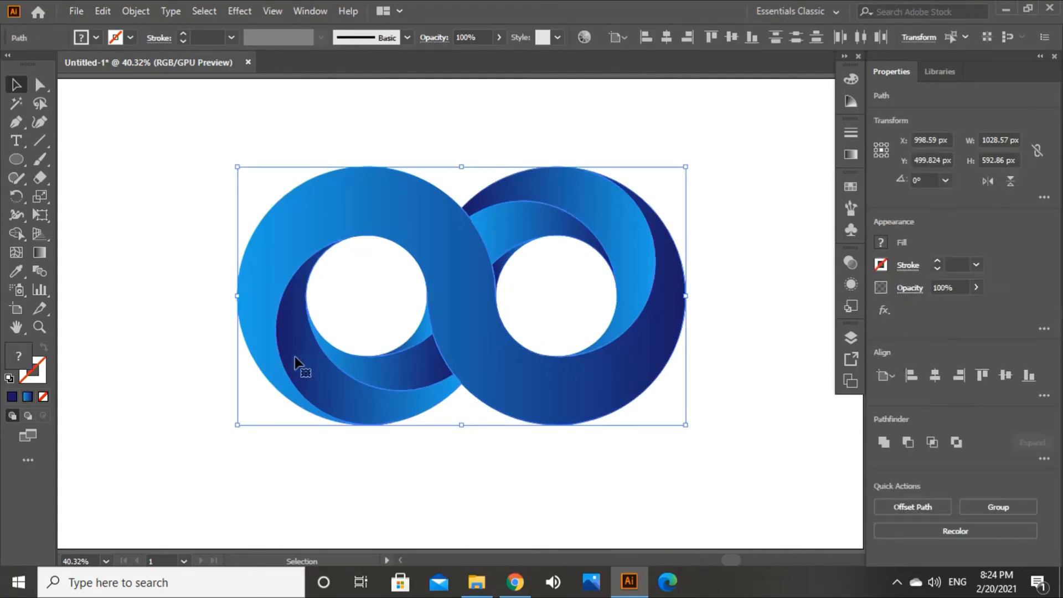
{"action": "left_click", "coordinate": [39, 327]}
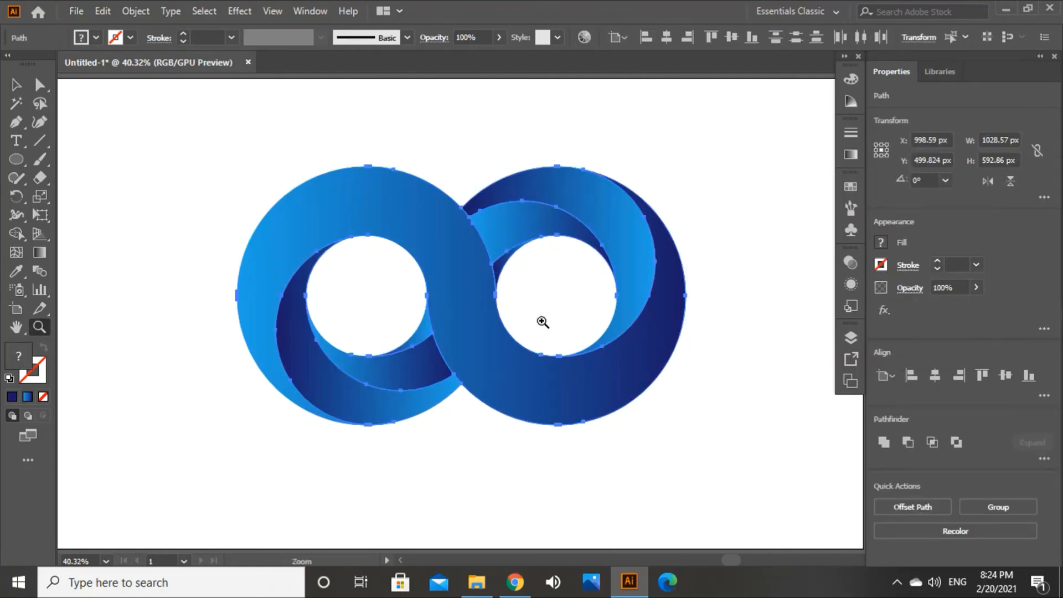
{"action": "left_click", "coordinate": [503, 313]}
{"action": "left_click_drag", "start_coordinate": [503, 312], "coordinate": [612, 210]}
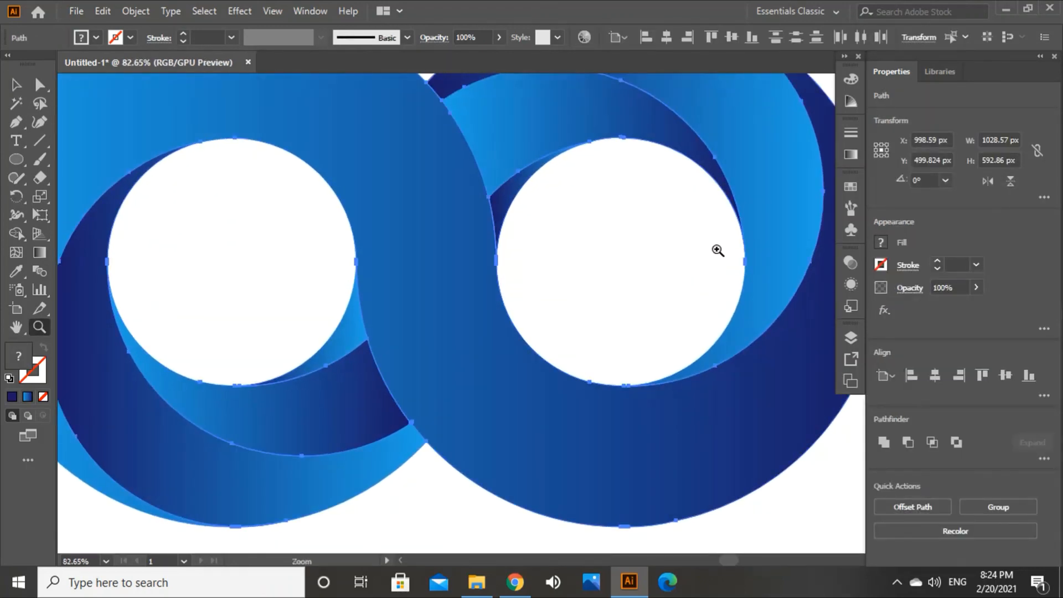
{"action": "left_click_drag", "start_coordinate": [719, 249], "coordinate": [824, 238]}
{"action": "left_click_drag", "start_coordinate": [769, 259], "coordinate": [841, 184]}
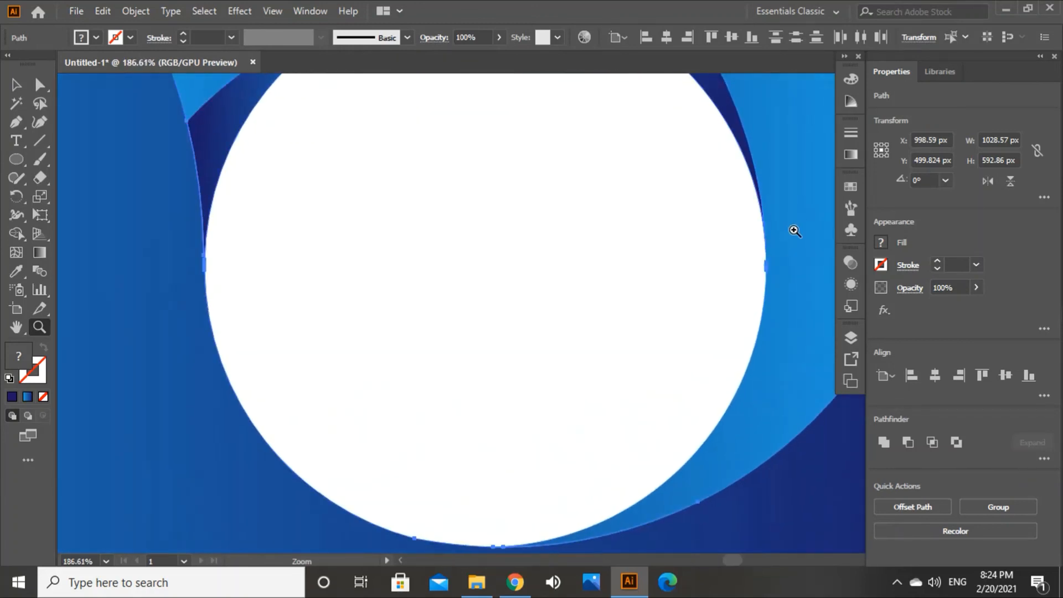
{"action": "double_click", "coordinate": [794, 231]}
{"action": "left_click", "coordinate": [232, 468]}
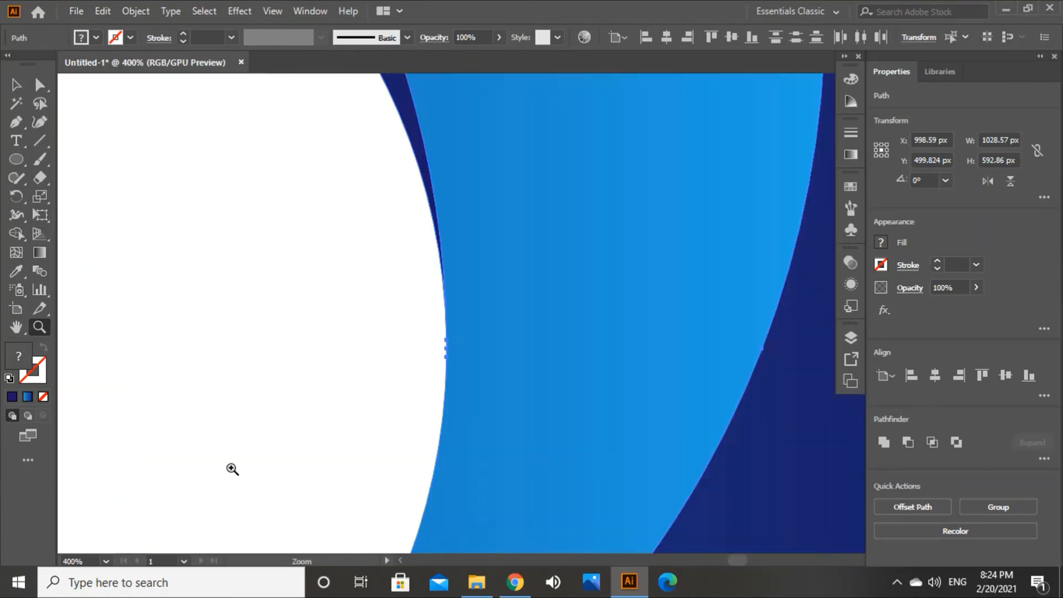
{"action": "left_click", "coordinate": [493, 285]}
{"action": "left_click", "coordinate": [531, 353]}
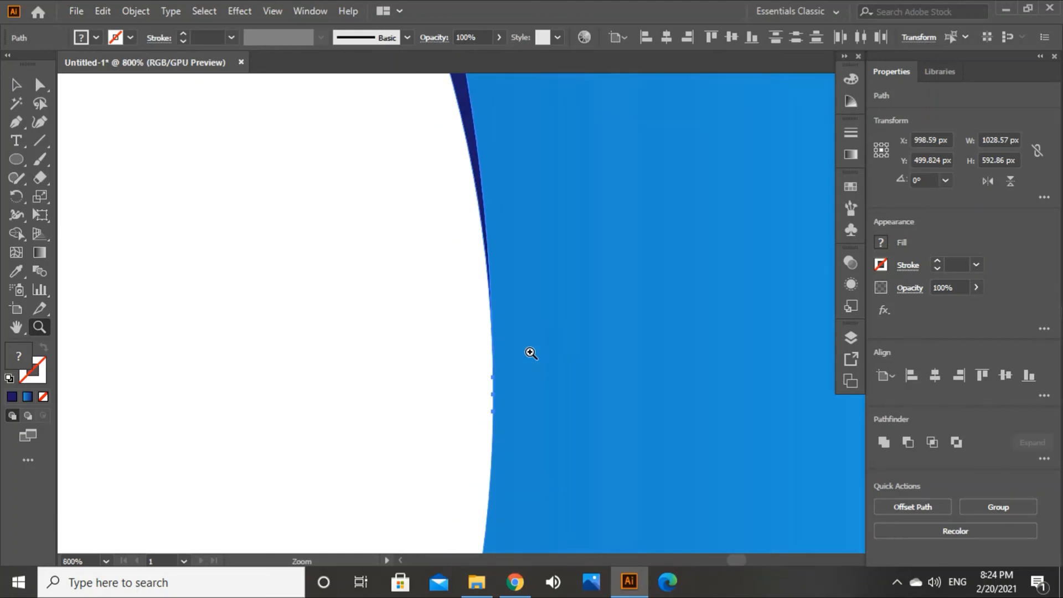
{"action": "left_click", "coordinate": [531, 354]}
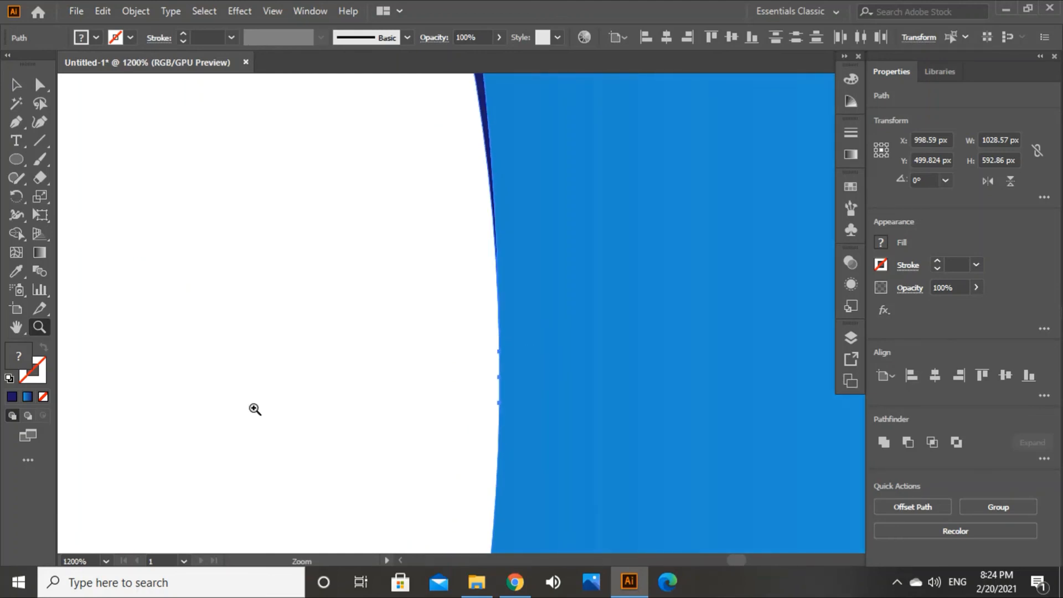
{"action": "left_click", "coordinate": [105, 561]}
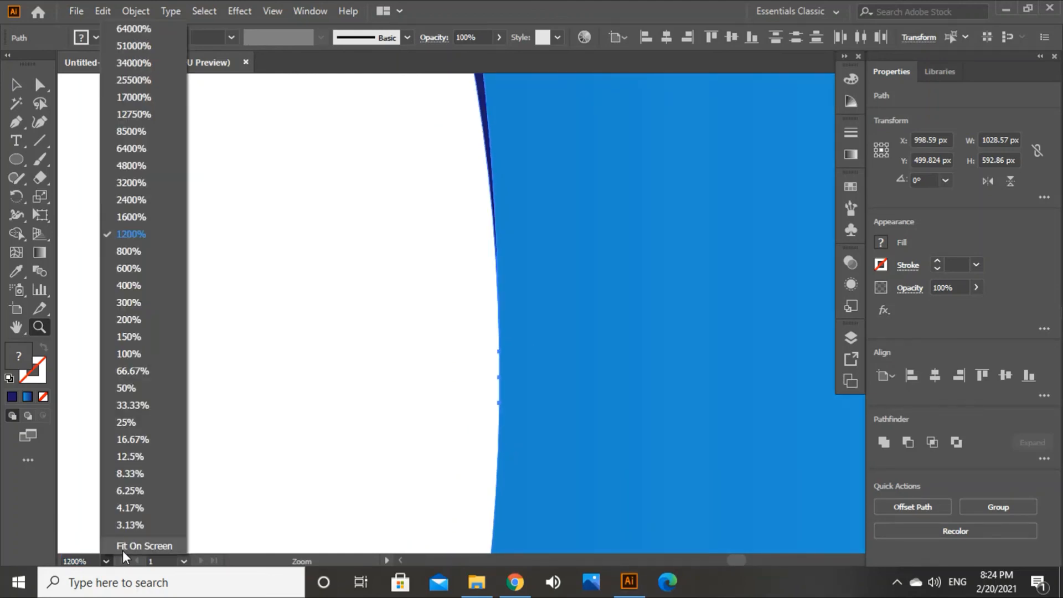
{"action": "left_click", "coordinate": [122, 547]}
Select all pieces of the infinity logo and group them.
{"action": "left_click_drag", "start_coordinate": [714, 562], "coordinate": [731, 560]}
{"action": "key", "text": "v"}
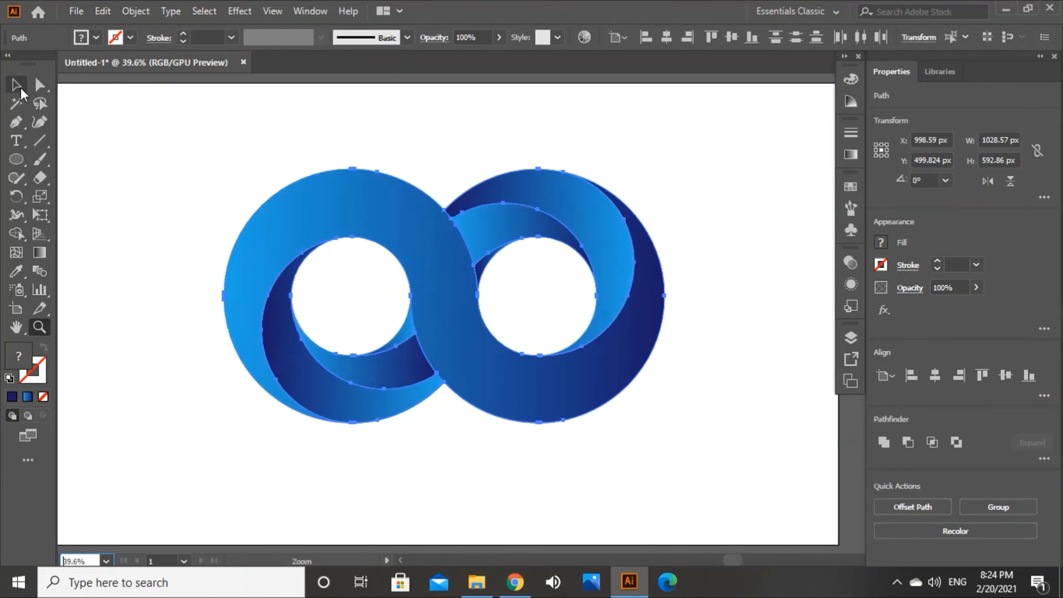
{"action": "left_click_drag", "start_coordinate": [129, 133], "coordinate": [685, 470]}
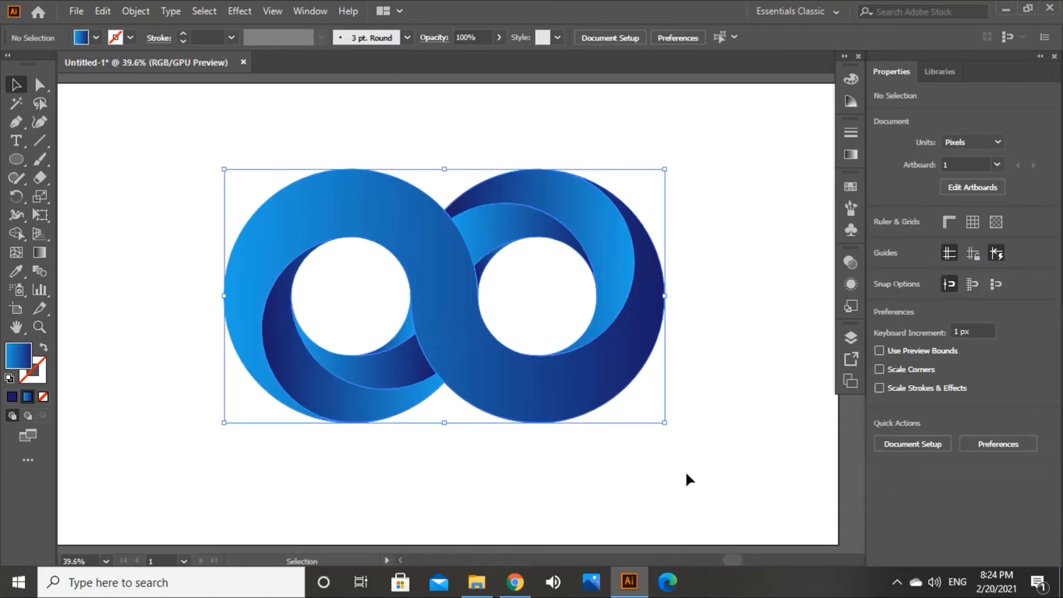
{"action": "left_click", "coordinate": [135, 11]}
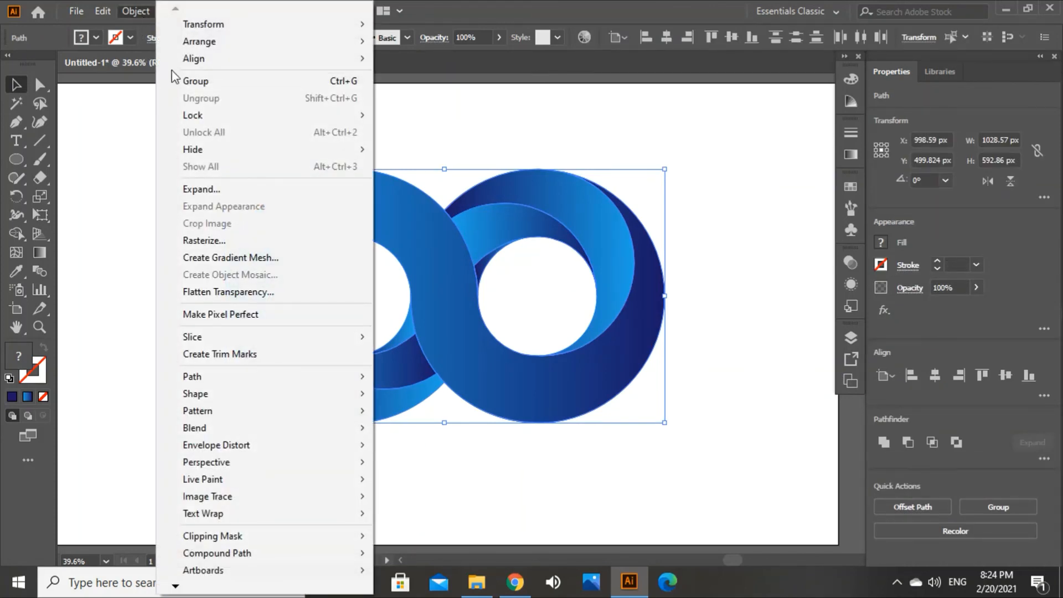
{"action": "left_click", "coordinate": [186, 82]}
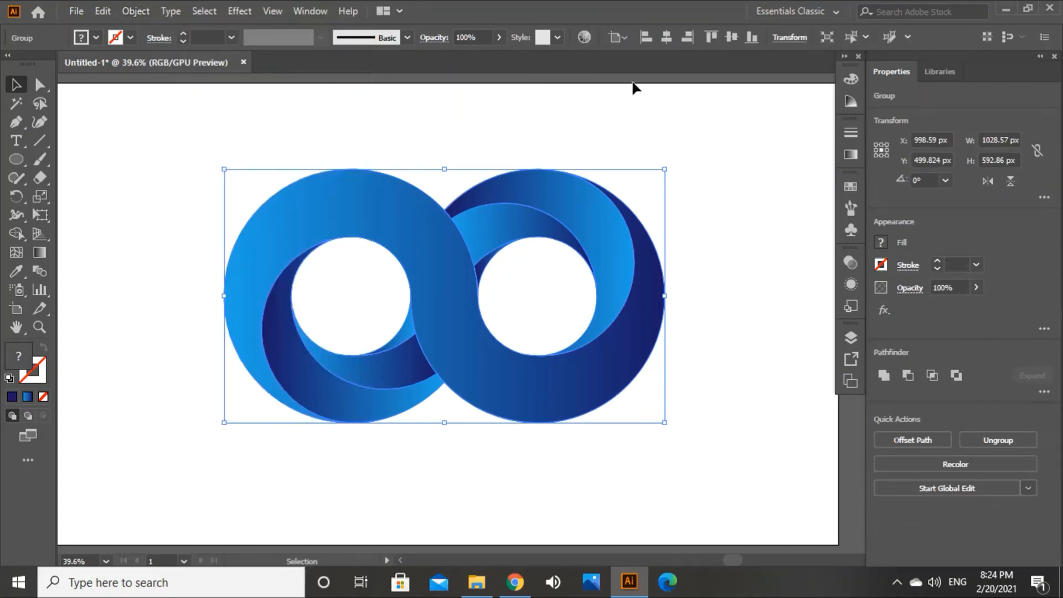
Center the logo group horizontally and vertically on the artboard, and deselect it.
{"action": "left_click", "coordinate": [667, 37]}
{"action": "left_click", "coordinate": [747, 38]}
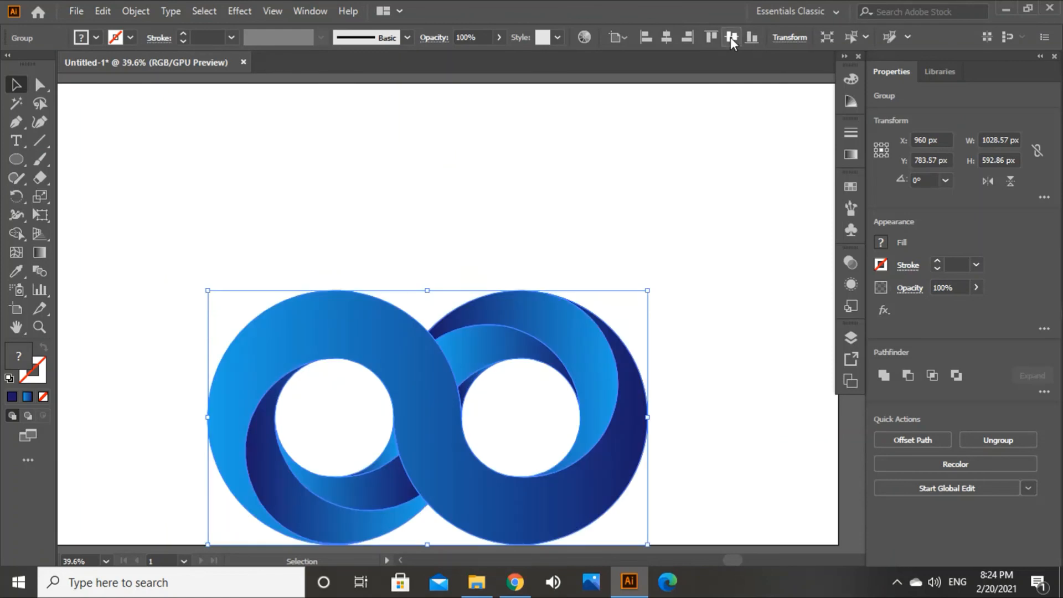
{"action": "left_click", "coordinate": [729, 37]}
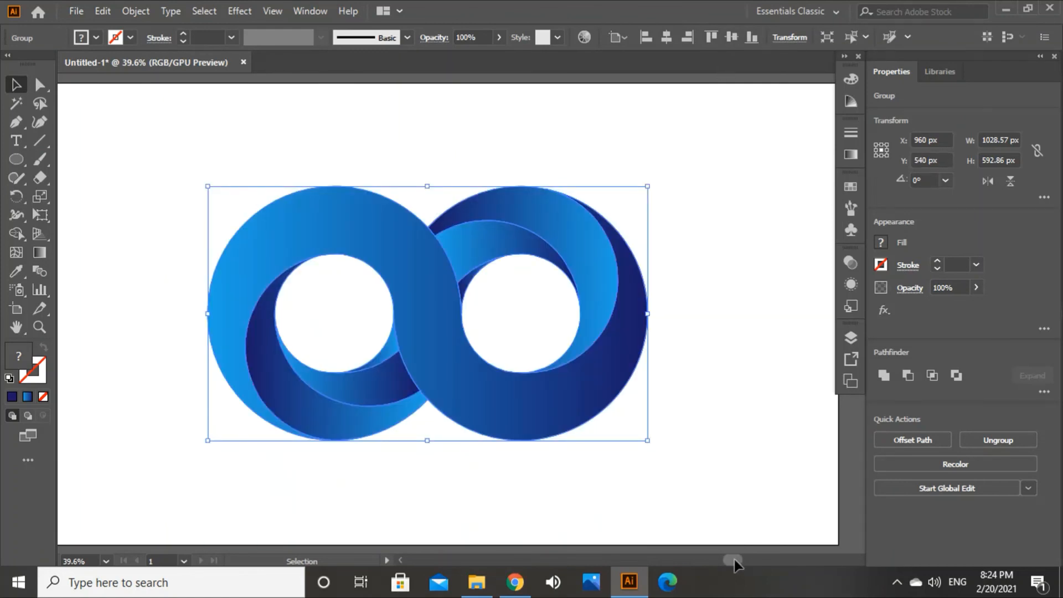
{"action": "left_click_drag", "start_coordinate": [735, 560], "coordinate": [731, 561]}
{"action": "left_click", "coordinate": [728, 441]}
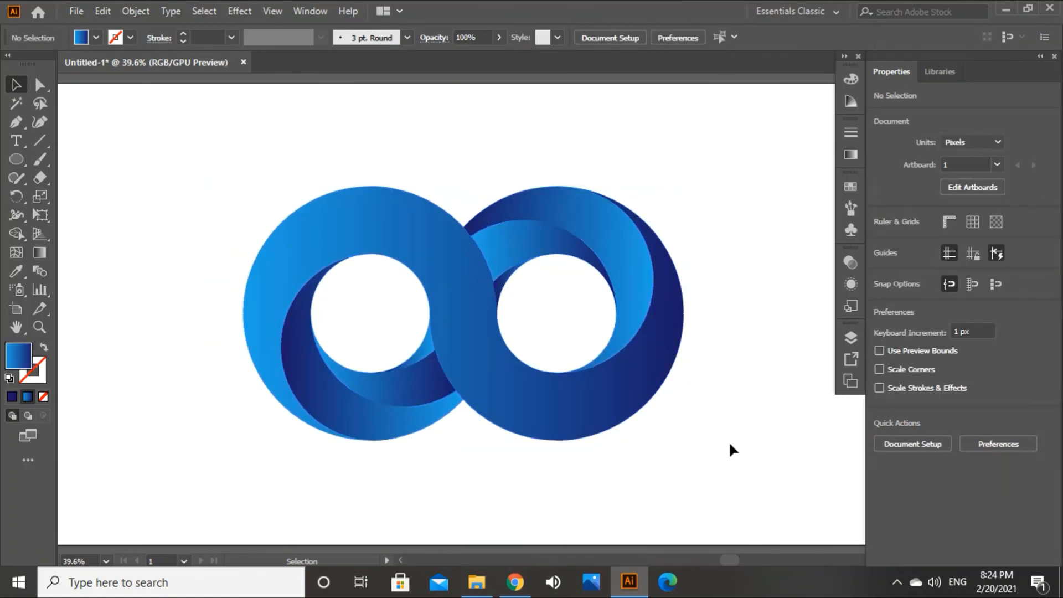